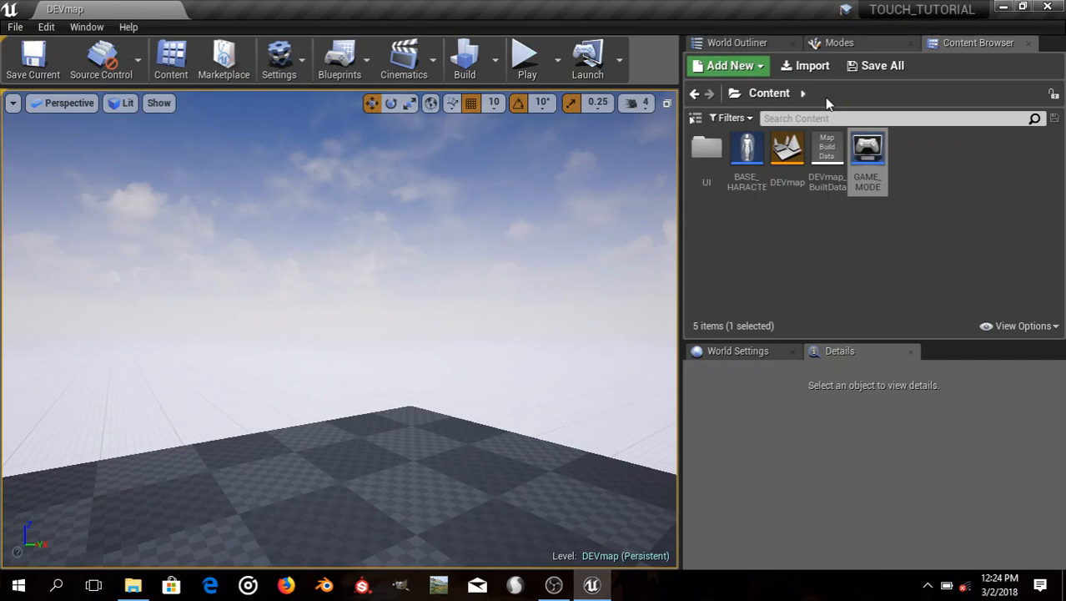
# Inspect the UI_LEFT THUMBSTIC and UI_LEFT THUMBSTIC 2 images in the desktop's ADVENTURE folder, and return to the Unreal Editor
pyautogui.click(785, 238)
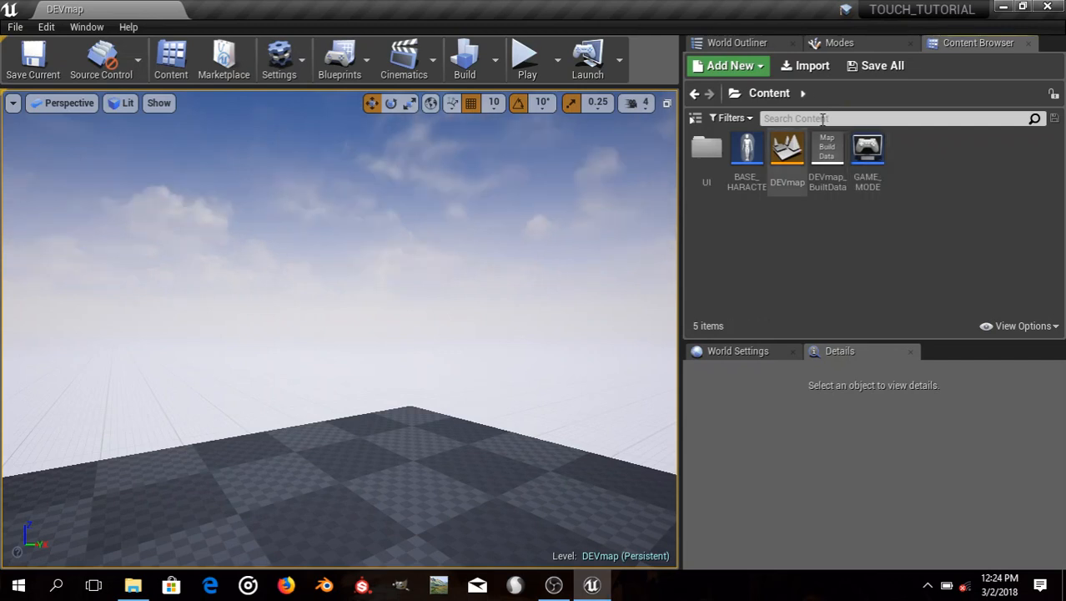
pyautogui.click(1000, 7)
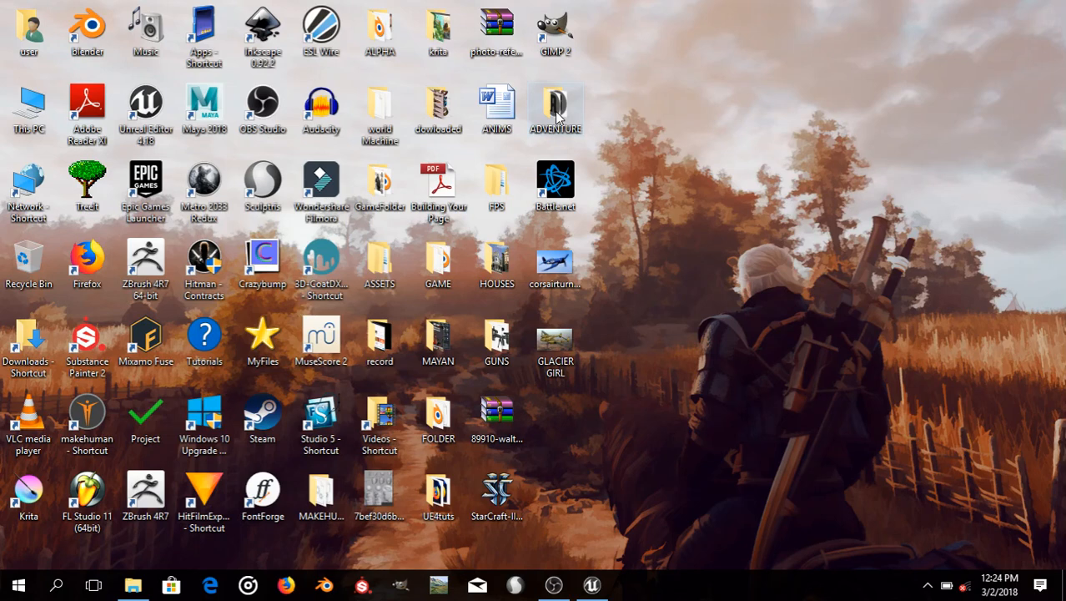
pyautogui.doubleClick(557, 113)
pyautogui.click(1033, 104)
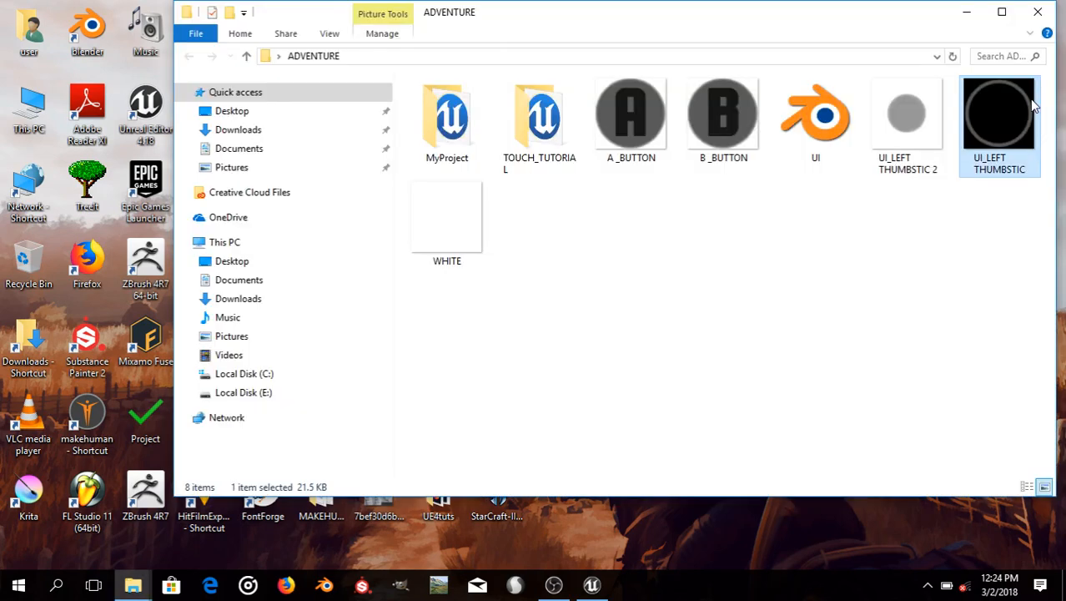
pyautogui.click(924, 96)
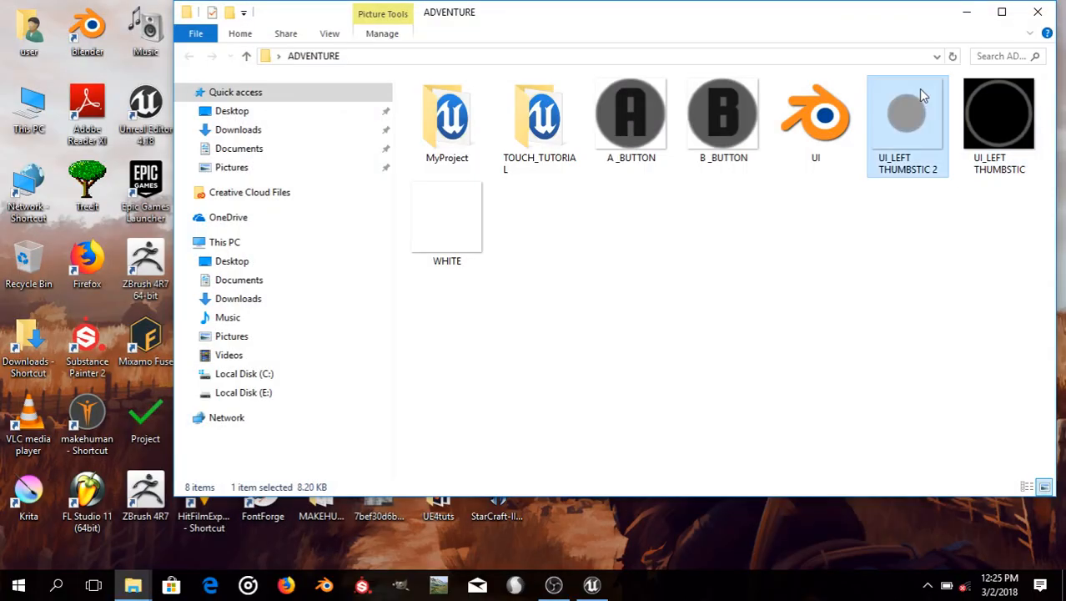
pyautogui.doubleClick(923, 96)
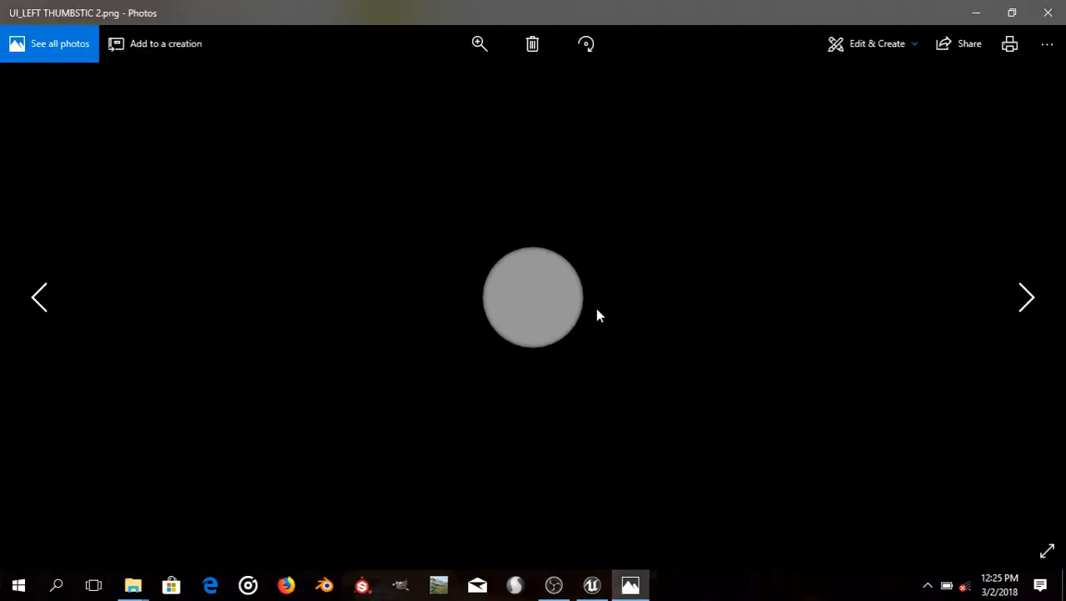
pyautogui.click(1047, 12)
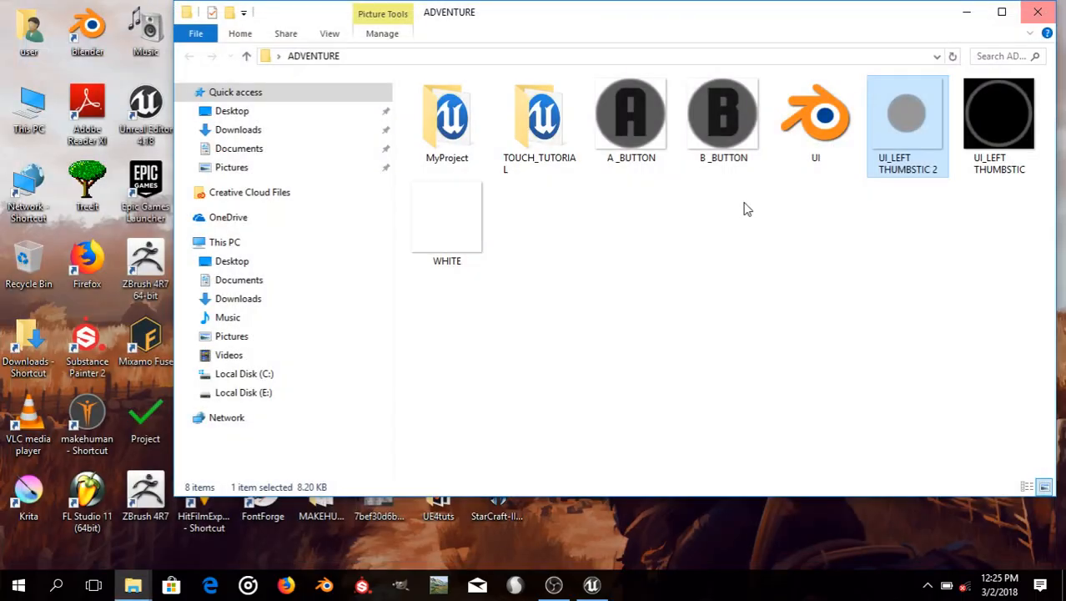
pyautogui.doubleClick(904, 161)
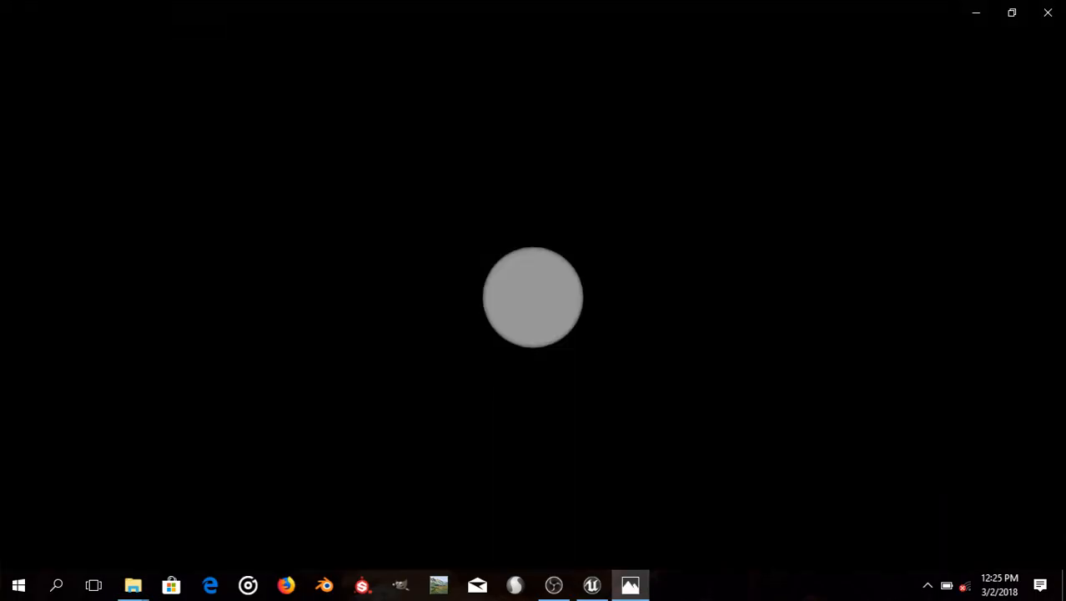
pyautogui.click(1049, 12)
pyautogui.click(1052, 13)
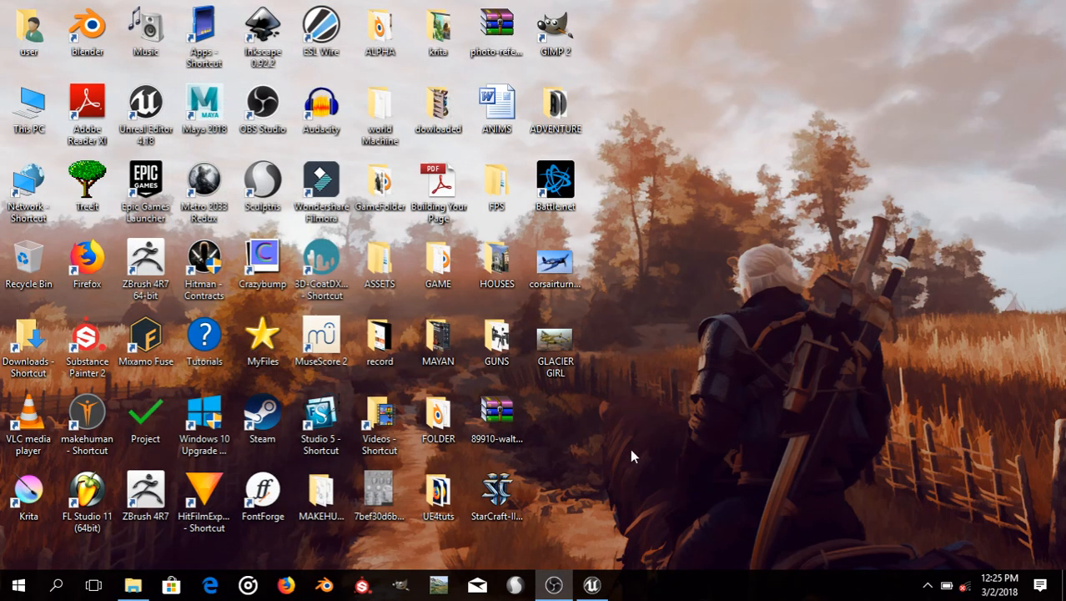
pyautogui.click(591, 586)
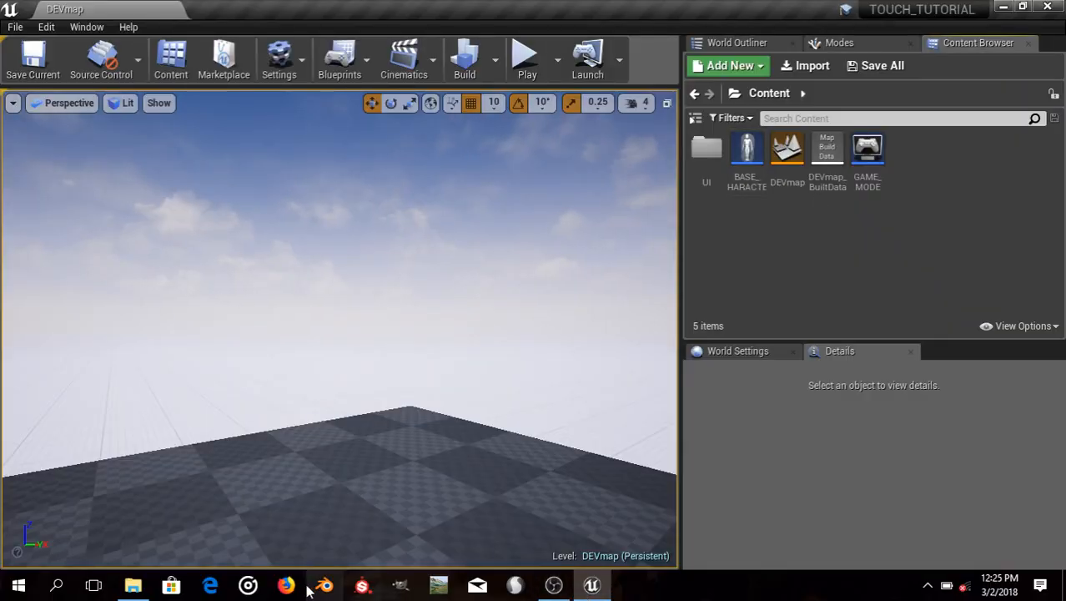
# Check the contents of the desktop's ADVENTURE folder again, close it, and switch back to the Unreal Editor
pyautogui.click(592, 585)
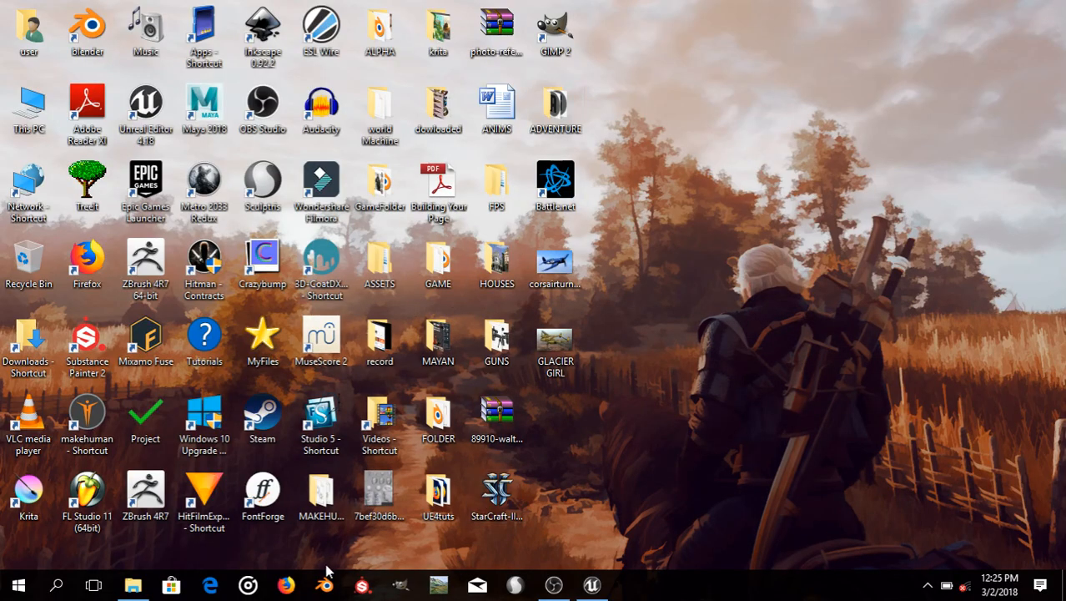
pyautogui.click(132, 585)
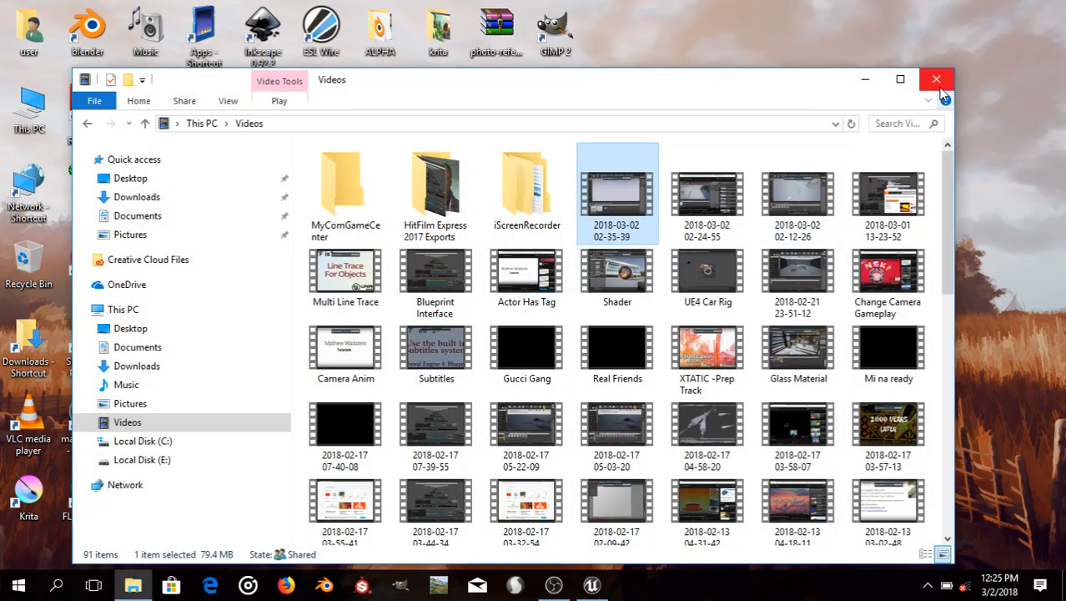
pyautogui.click(928, 76)
pyautogui.doubleClick(556, 101)
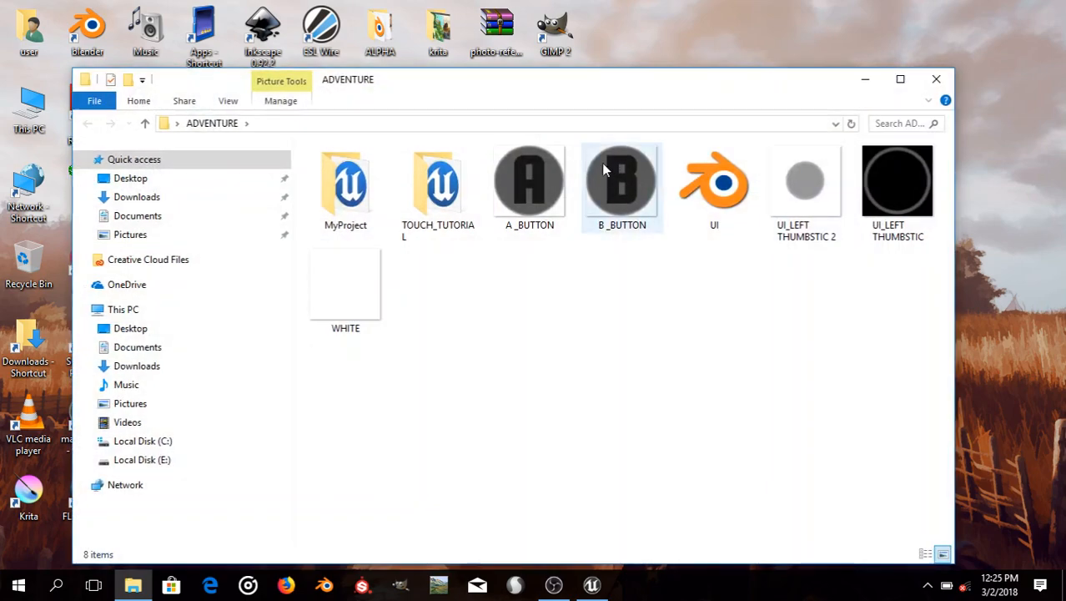
pyautogui.click(936, 79)
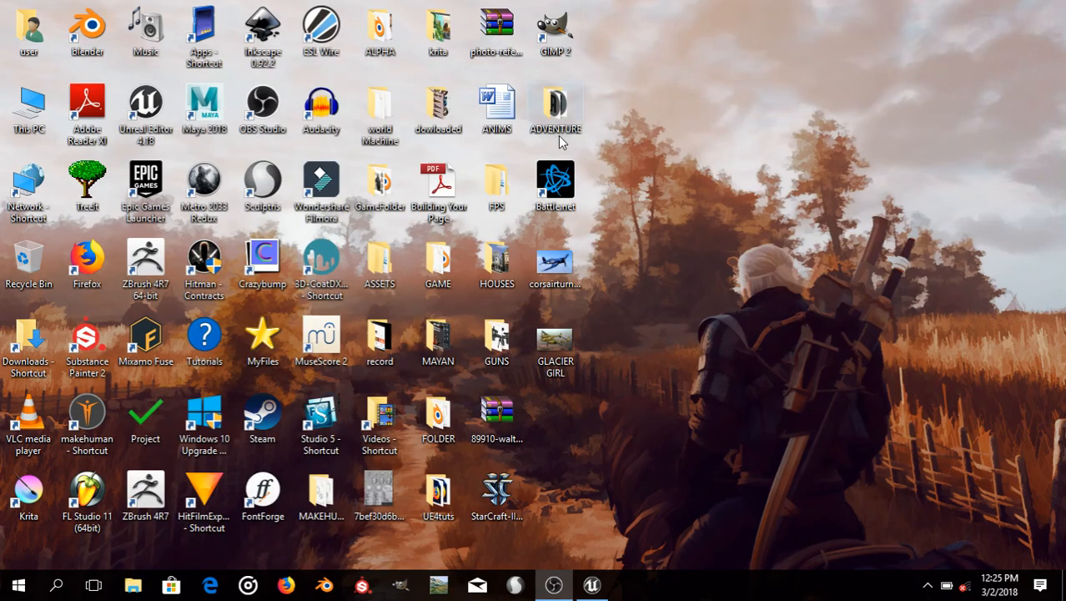
pyautogui.click(591, 585)
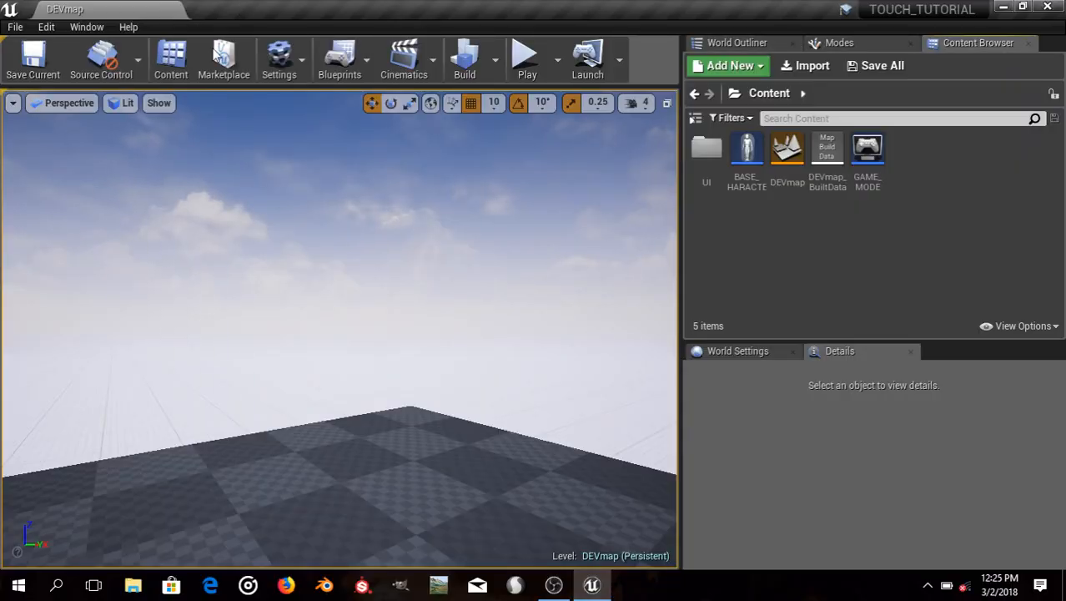
pyautogui.click(46, 27)
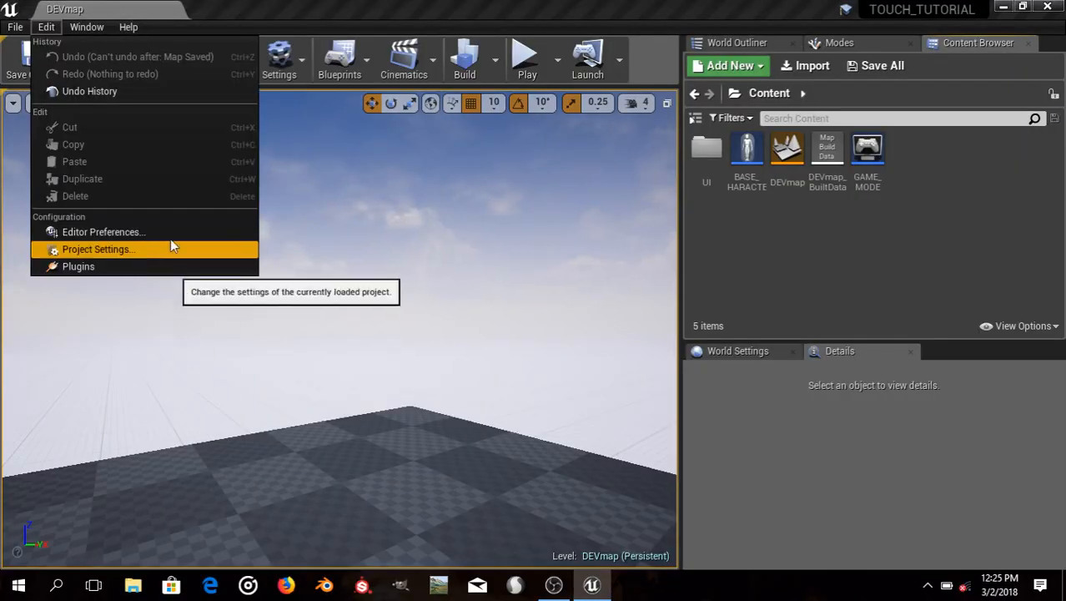
pyautogui.click(168, 233)
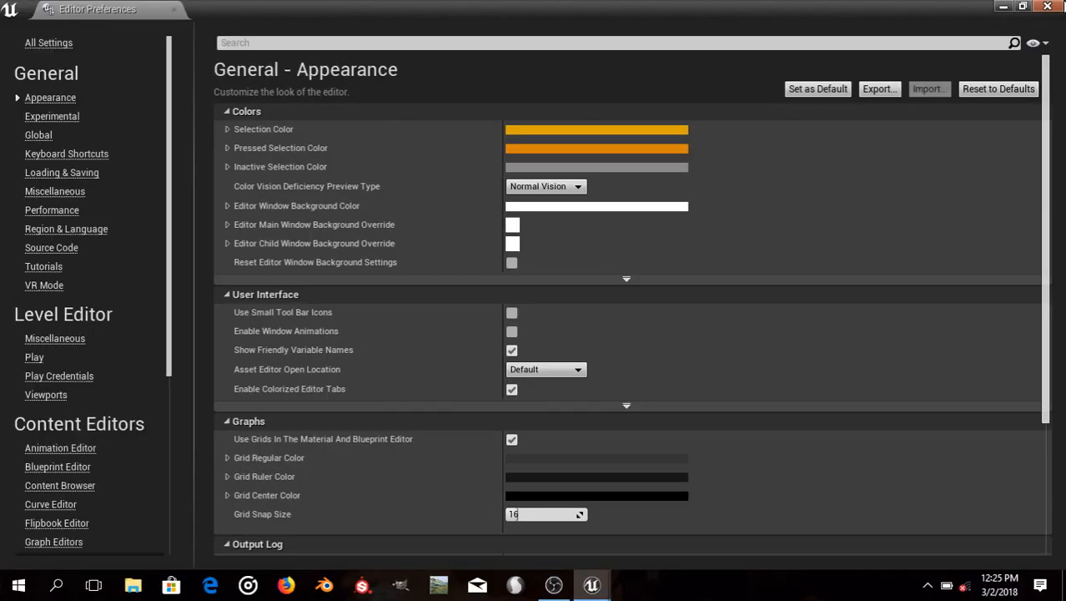
pyautogui.click(174, 10)
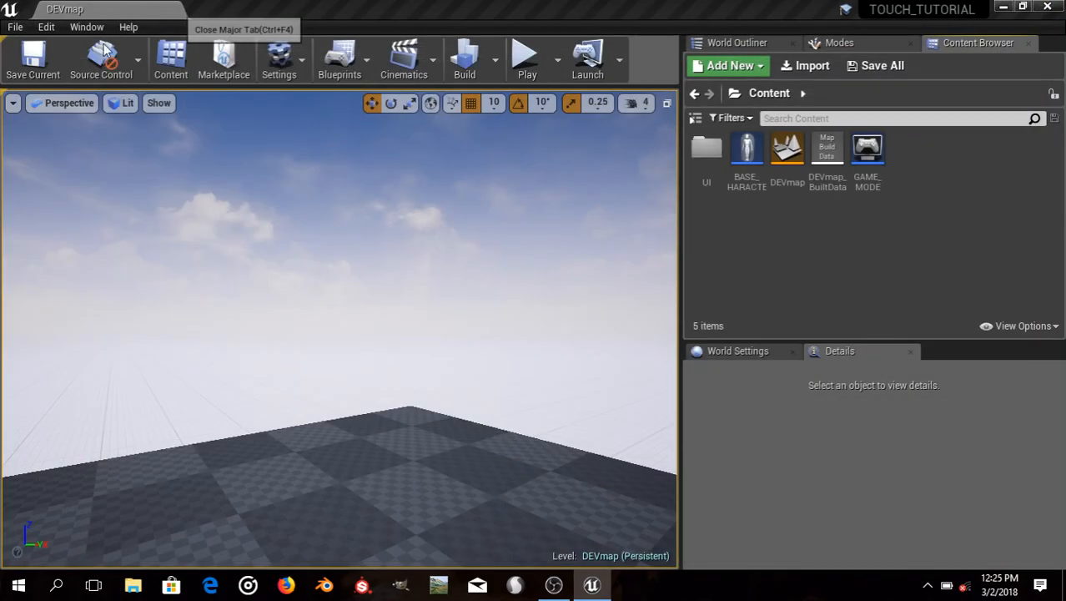
# Examine the keys and scales of the MOVE FORWARD, MOVE RIGHT, LOOK UP and TURN axis mappings in the project's Input settings
pyautogui.click(47, 27)
pyautogui.click(106, 255)
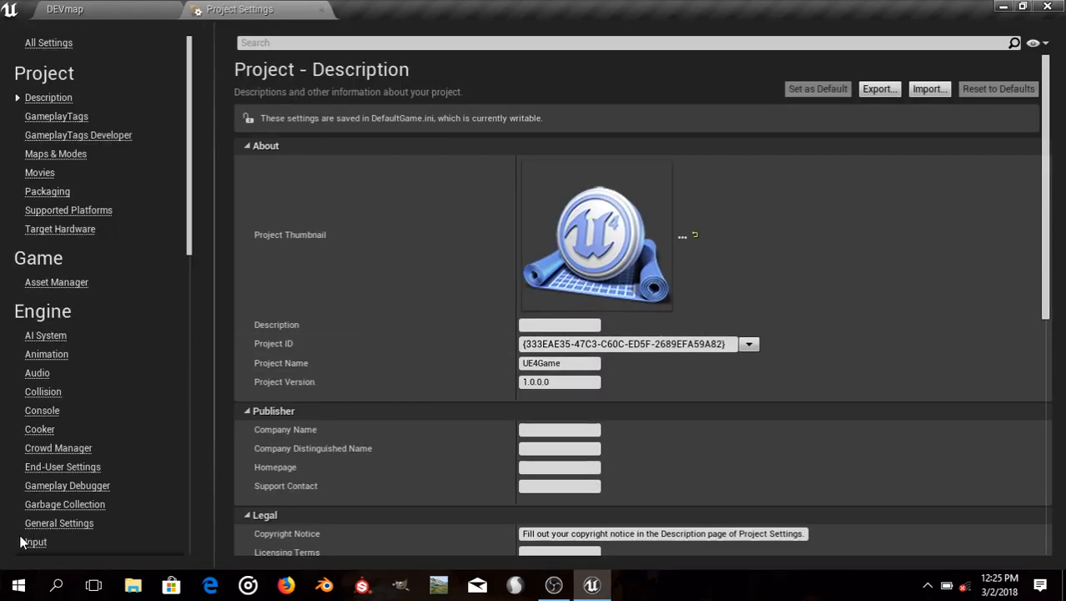
pyautogui.click(22, 542)
pyautogui.click(250, 213)
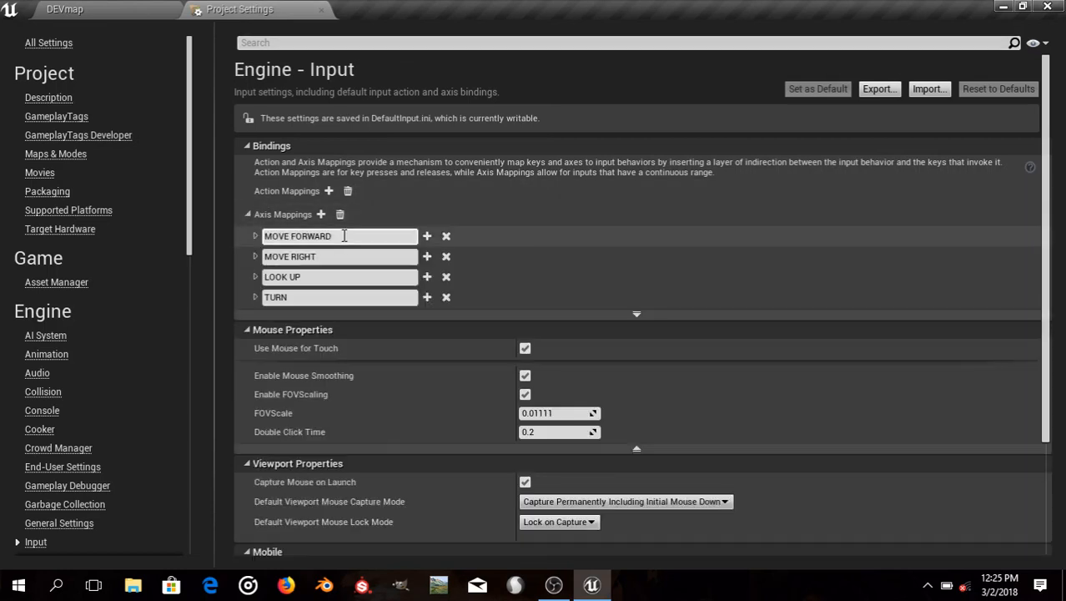
pyautogui.click(255, 236)
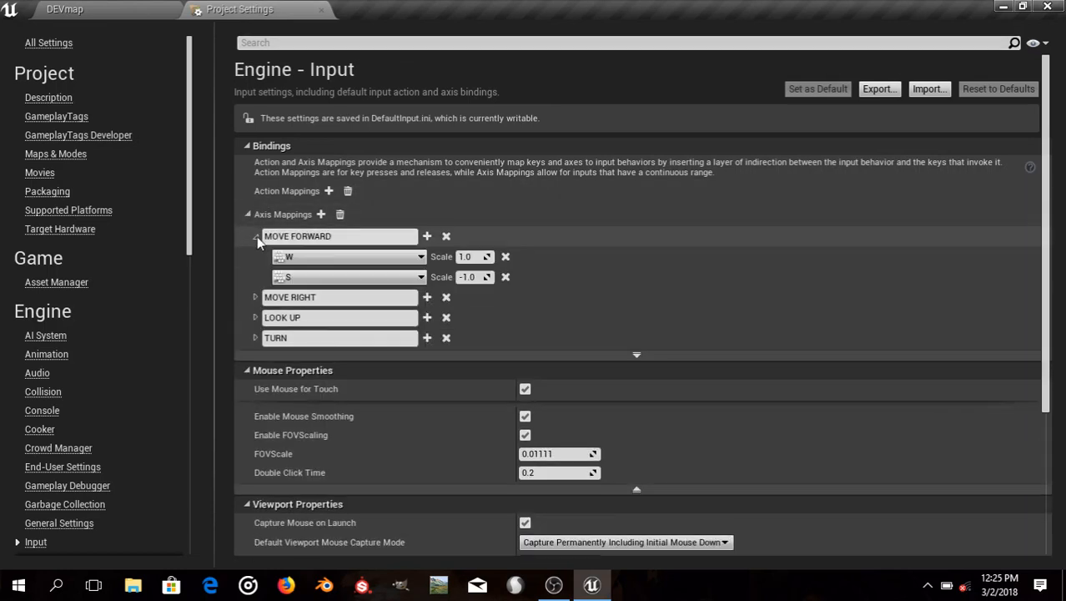
pyautogui.click(255, 297)
pyautogui.click(255, 358)
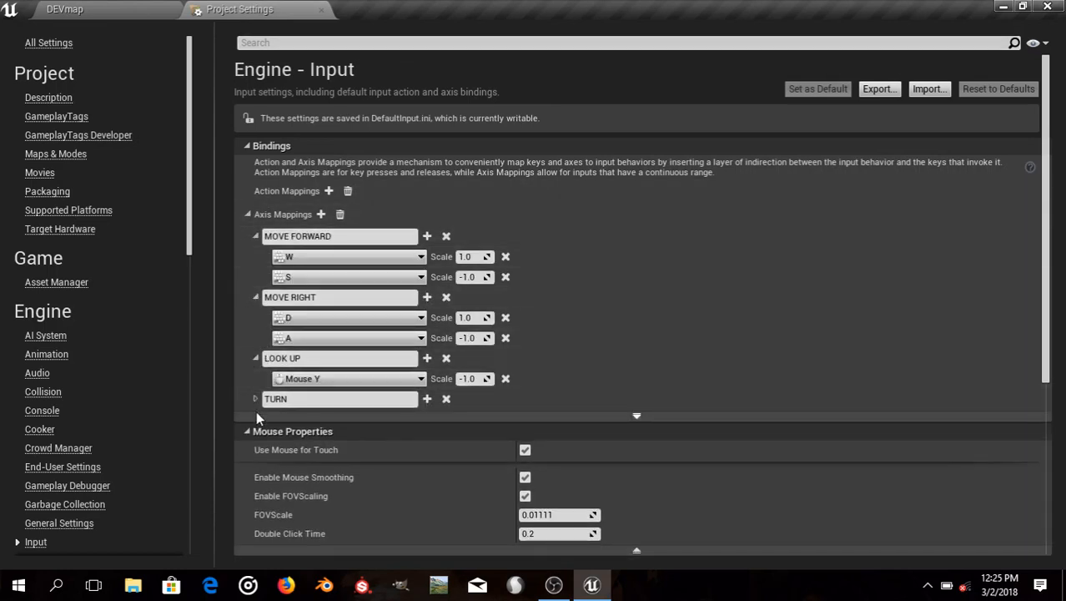
pyautogui.click(255, 399)
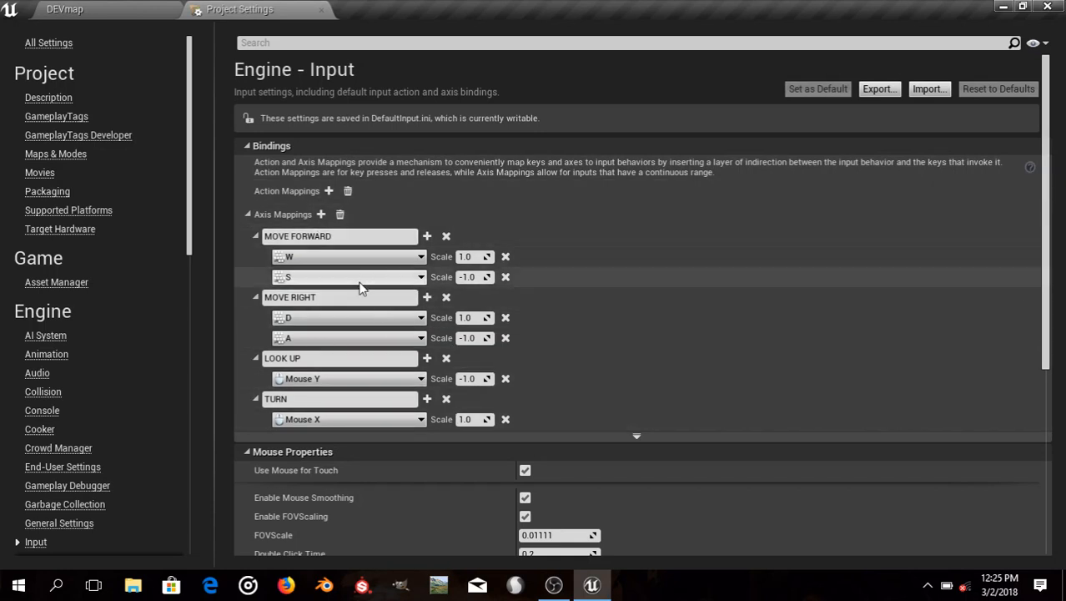
# Import the UI_LEFT THUMBSTIC and UI_LEFT THUMBSTIC 2 images from the desktop's ADVENTURE folder into the project's UI content folder
pyautogui.click(122, 8)
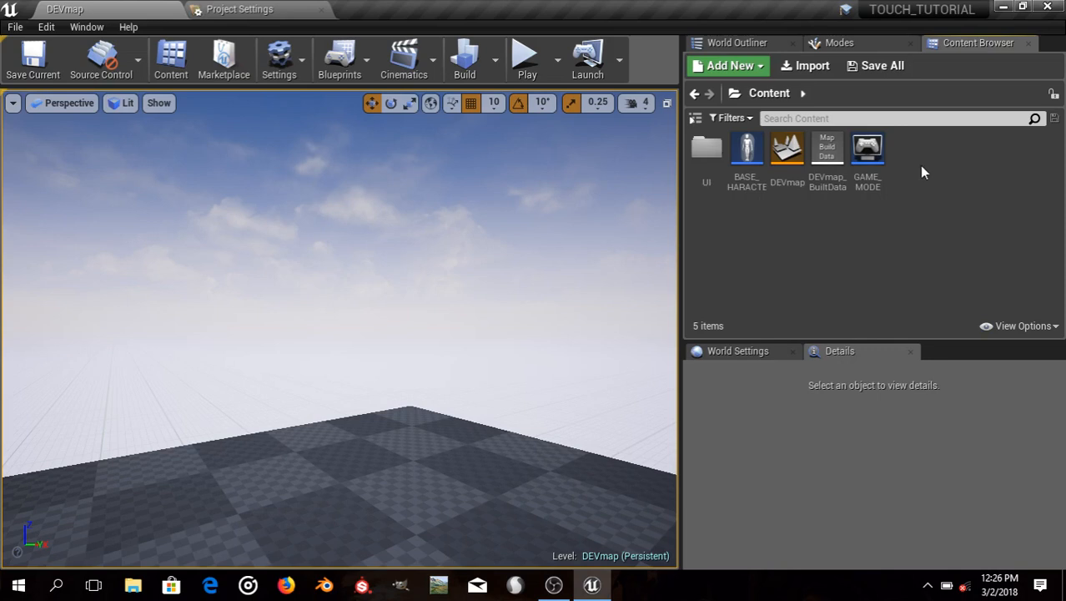
pyautogui.doubleClick(710, 149)
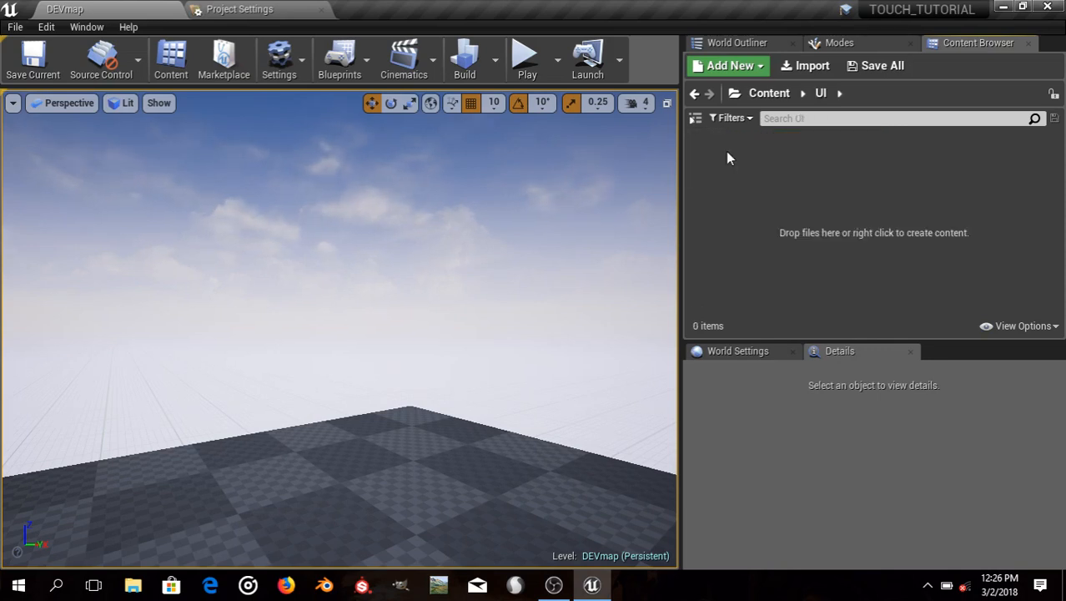
pyautogui.click(809, 66)
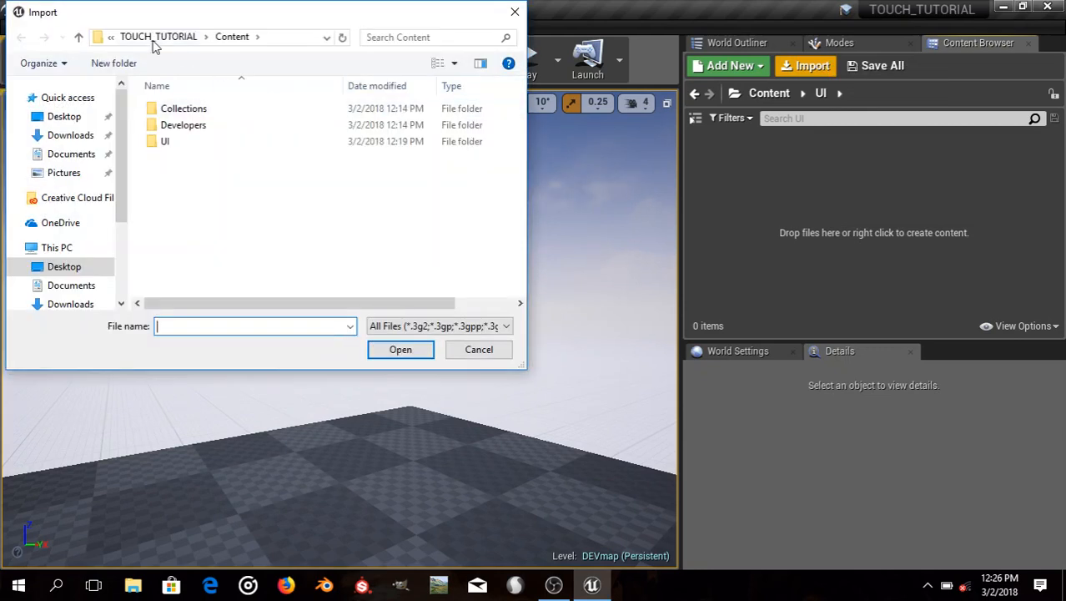
pyautogui.click(75, 115)
pyautogui.doubleClick(268, 100)
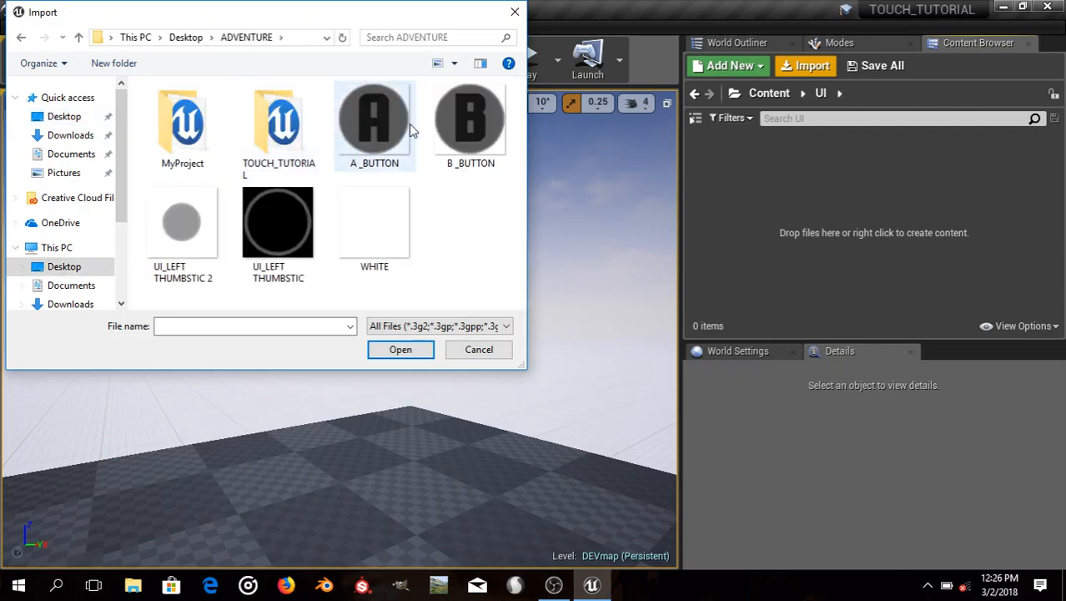
pyautogui.click(185, 234)
pyautogui.keyDown('ctrl'); pyautogui.click(278, 223); pyautogui.keyUp('ctrl')
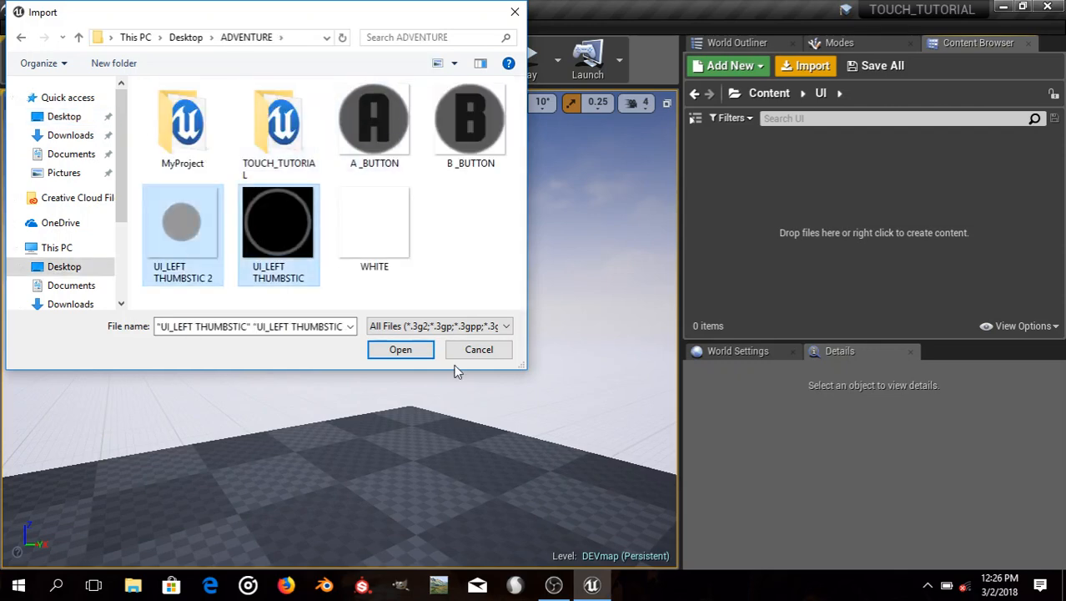
pyautogui.click(398, 349)
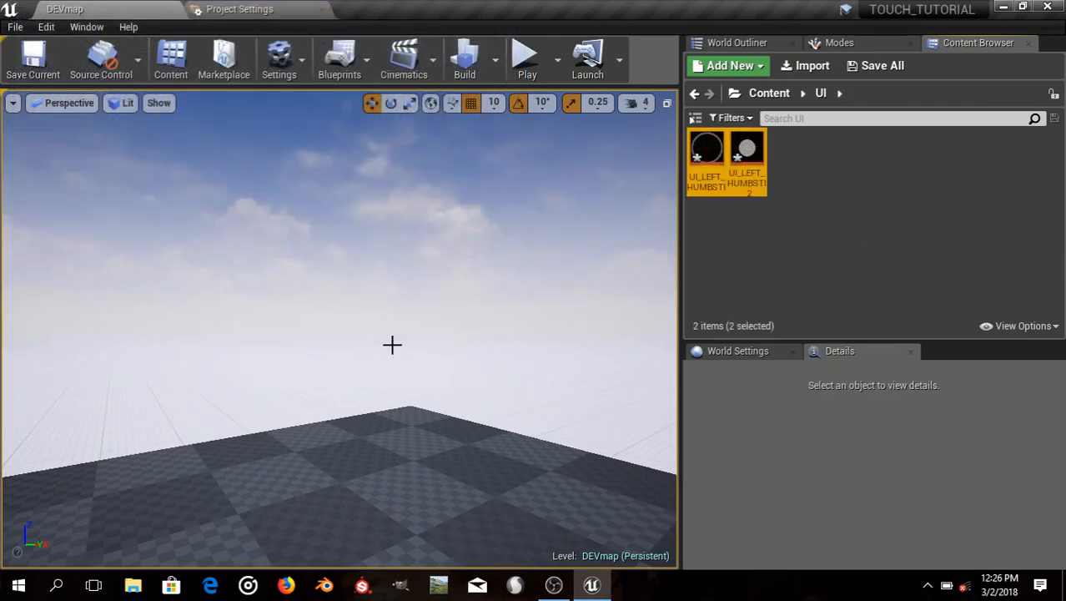
# Save the two newly imported thumbstick textures
pyautogui.click(895, 207)
pyautogui.click(883, 65)
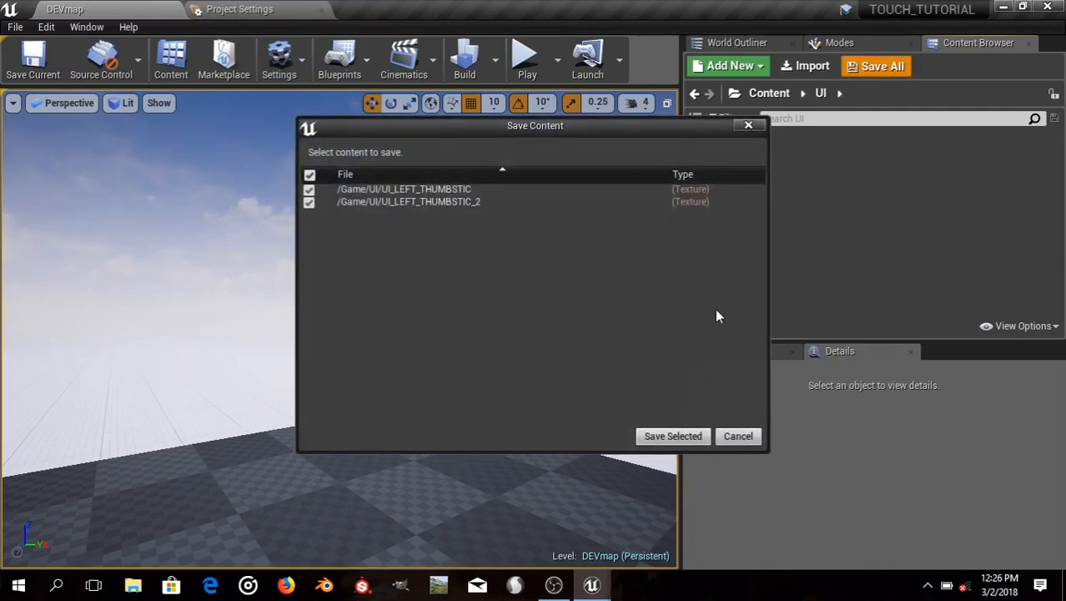
pyautogui.click(680, 432)
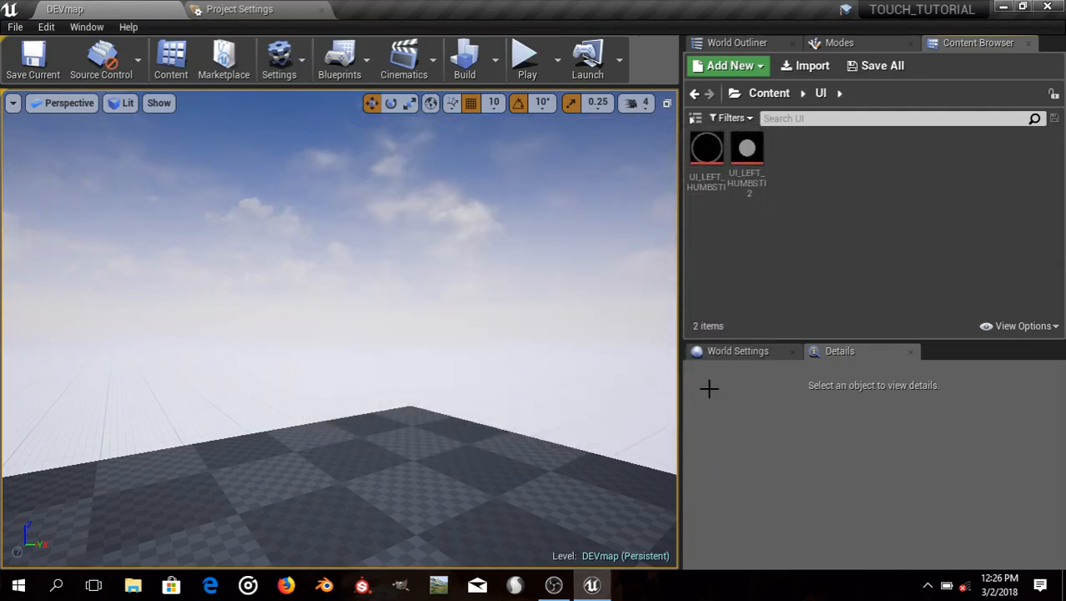
# Inspect the UI_LEFT_THUMBSTIC_2 and UI_LEFT_THUMBSTIC textures in the texture editor and close both
pyautogui.doubleClick(748, 150)
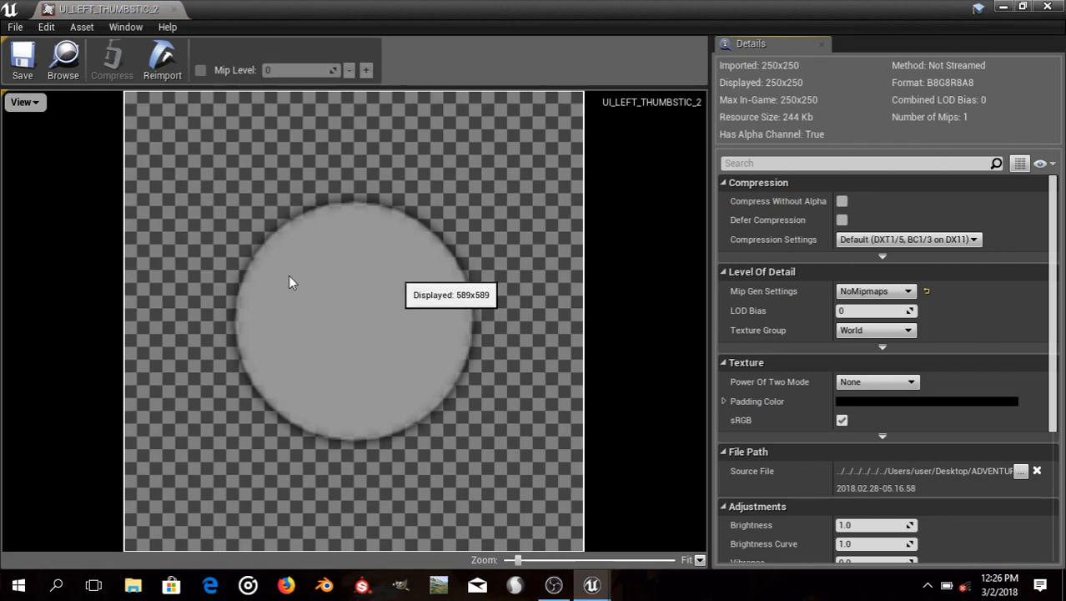
pyautogui.click(174, 9)
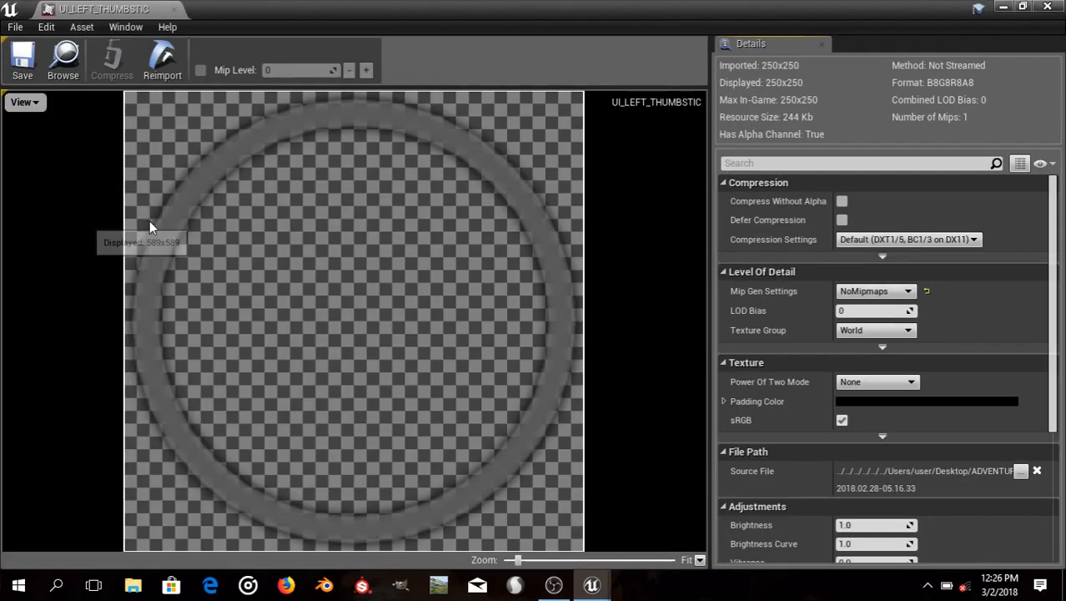
pyautogui.click(179, 8)
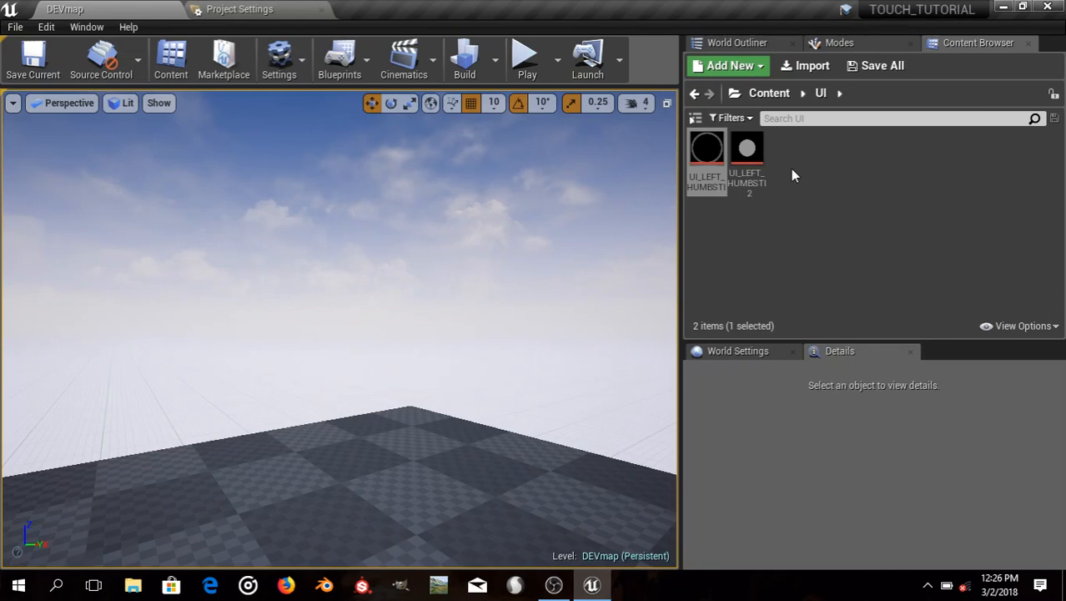
# Create a Touch Interface Setup asset named TOUCH in the UI content folder and save all assets
pyautogui.rightClick(946, 235)
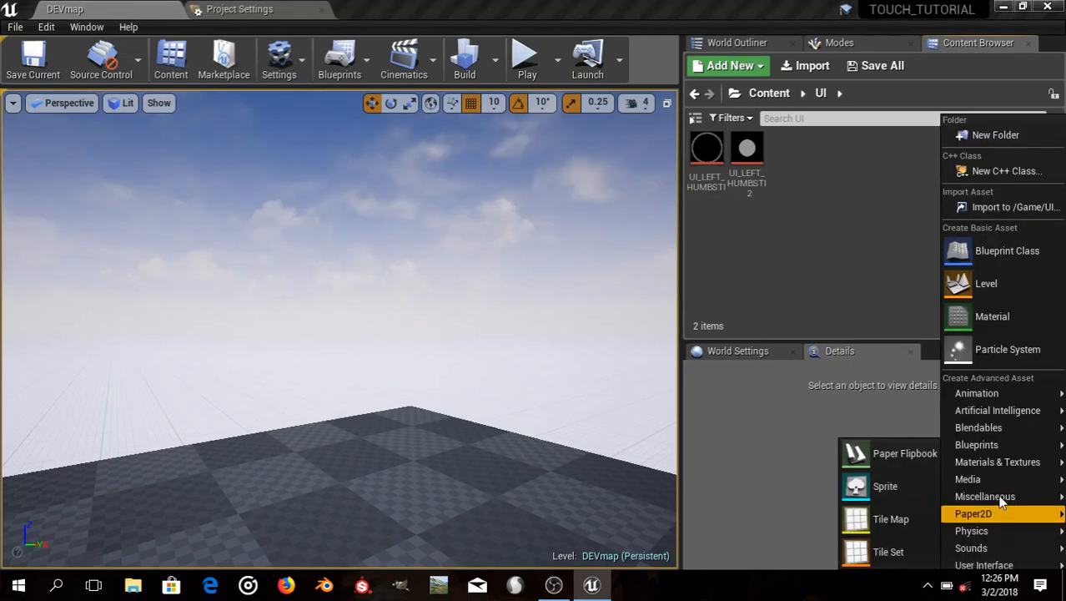
pyautogui.moveTo(996, 496)
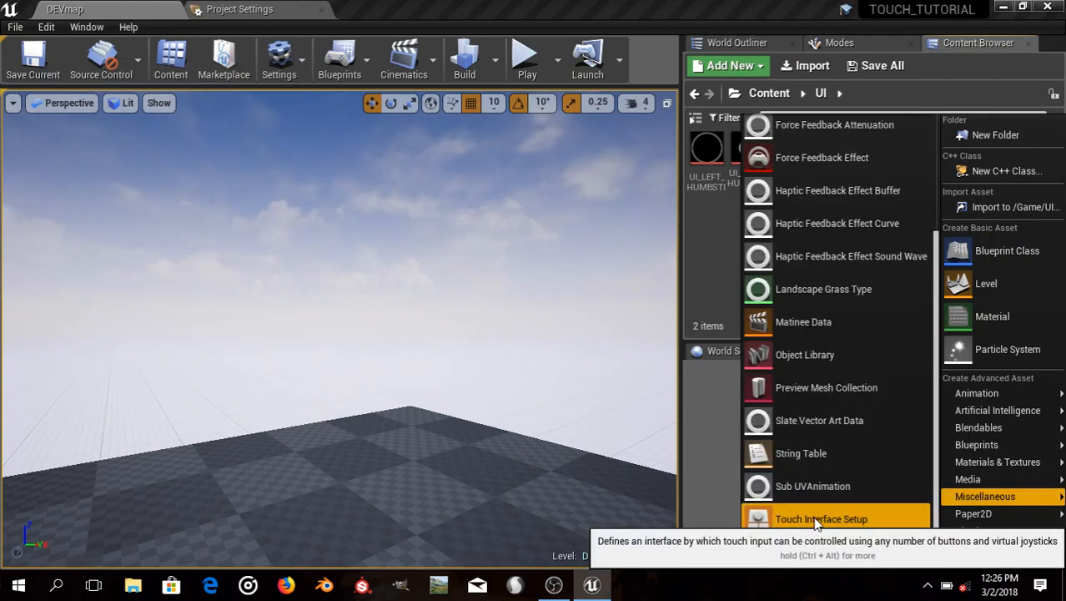
pyautogui.click(816, 519)
pyautogui.write('touch')
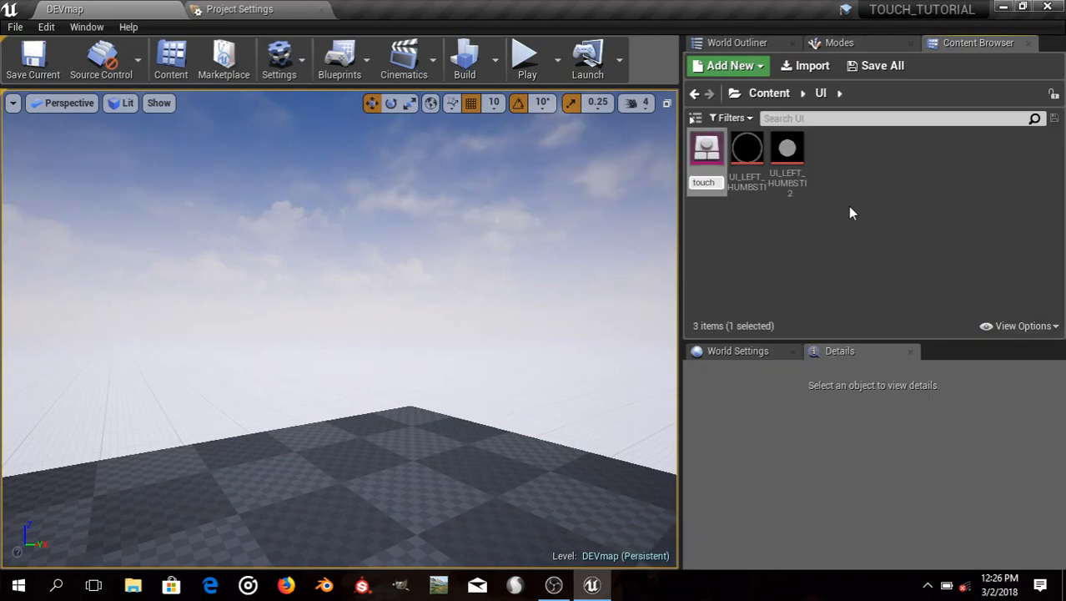
pyautogui.press('BackSpace')
pyautogui.press('BackSpace')
pyautogui.press('BackSpace')
pyautogui.press('BackSpace')
pyautogui.press('BackSpace')
pyautogui.write('TOUCH')
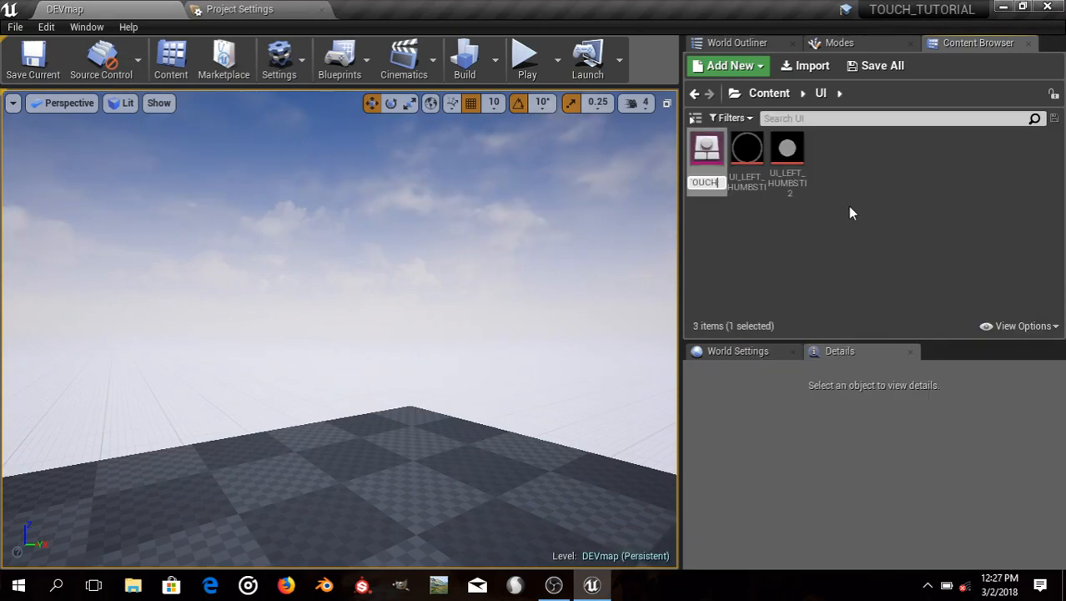
pyautogui.click(876, 67)
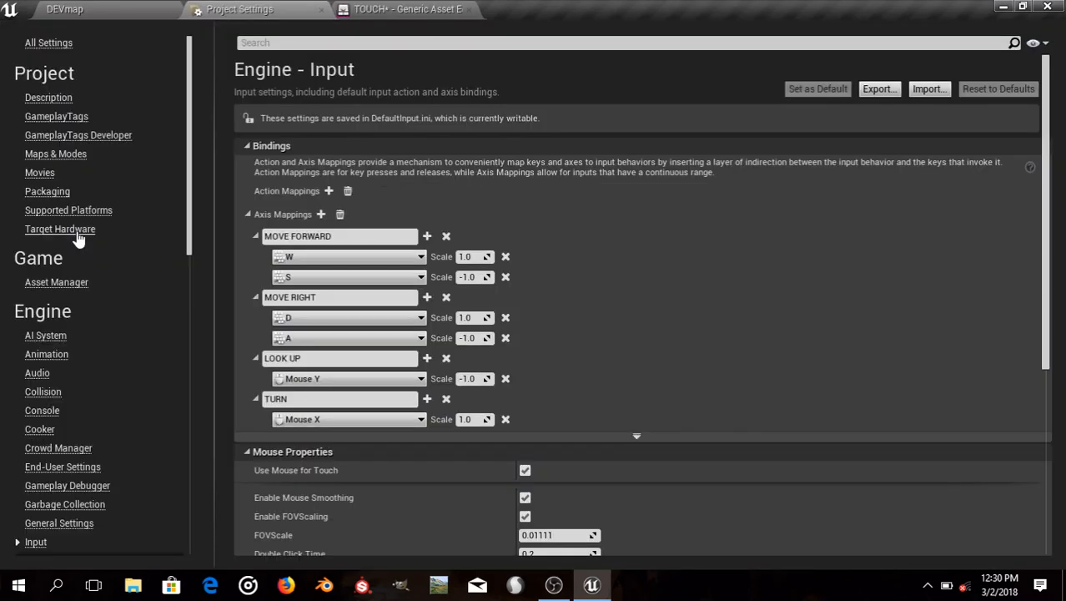
# Set the Default Touch Interface in the project's Mobile input settings to the TOUCH asset
pyautogui.scroll(-5, 307, 476)
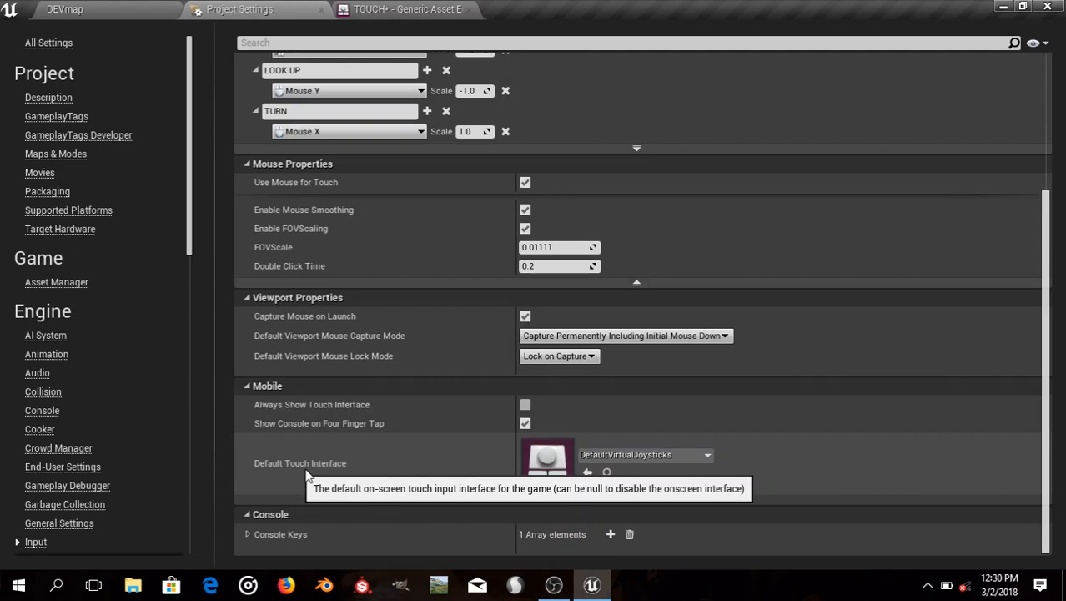
pyautogui.click(644, 454)
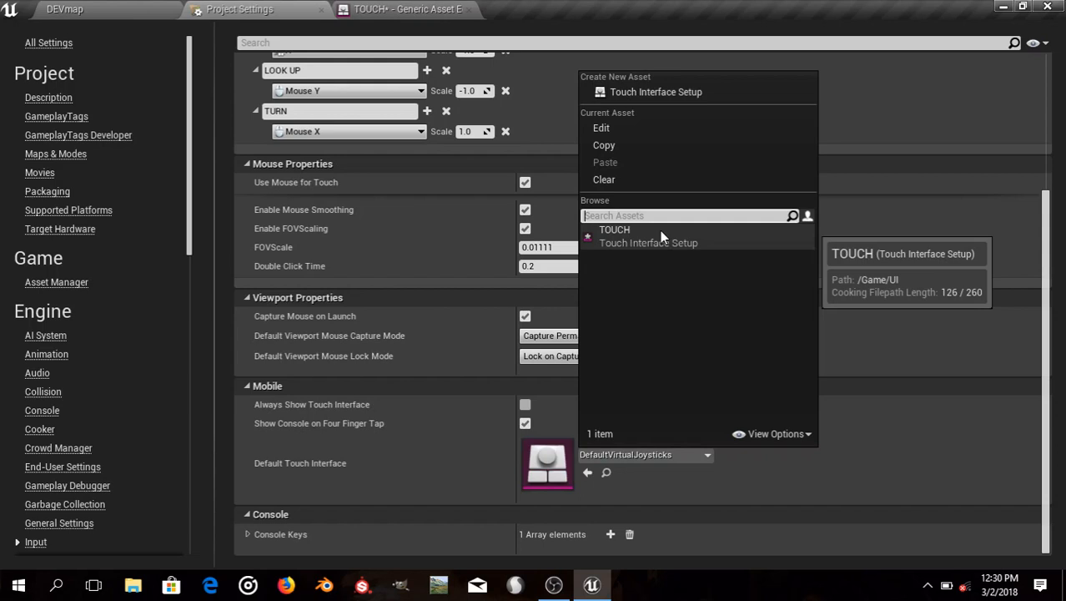
pyautogui.click(488, 295)
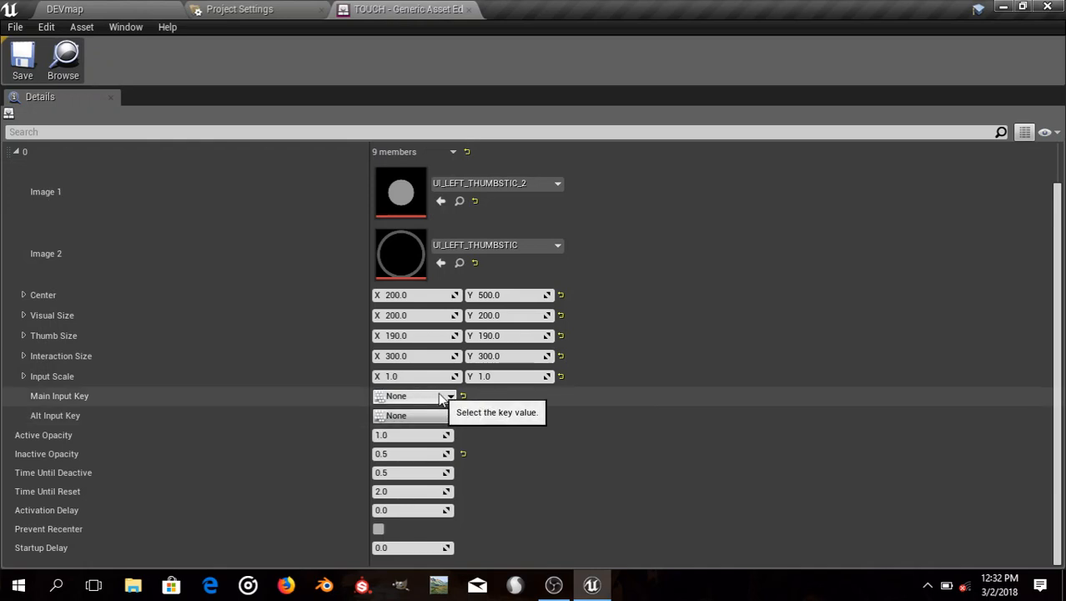
# Add the Gamepad Left Thumbstick Y-Axis key to the MOVE FORWARD axis mapping in the project's Input settings
pyautogui.click(240, 9)
pyautogui.scroll(3, 306, 179)
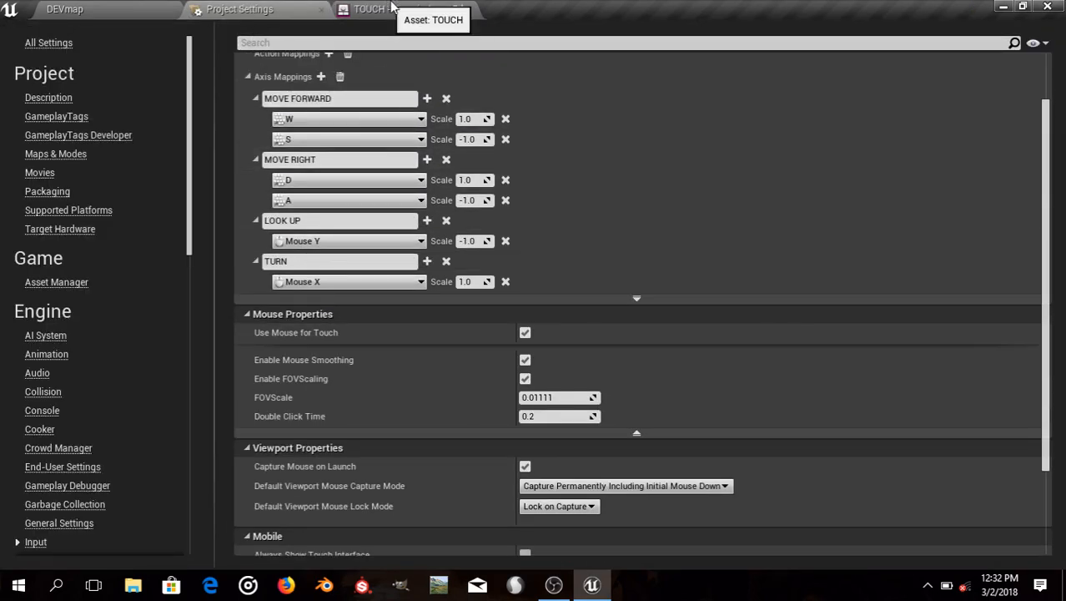
pyautogui.click(397, 11)
pyautogui.click(240, 9)
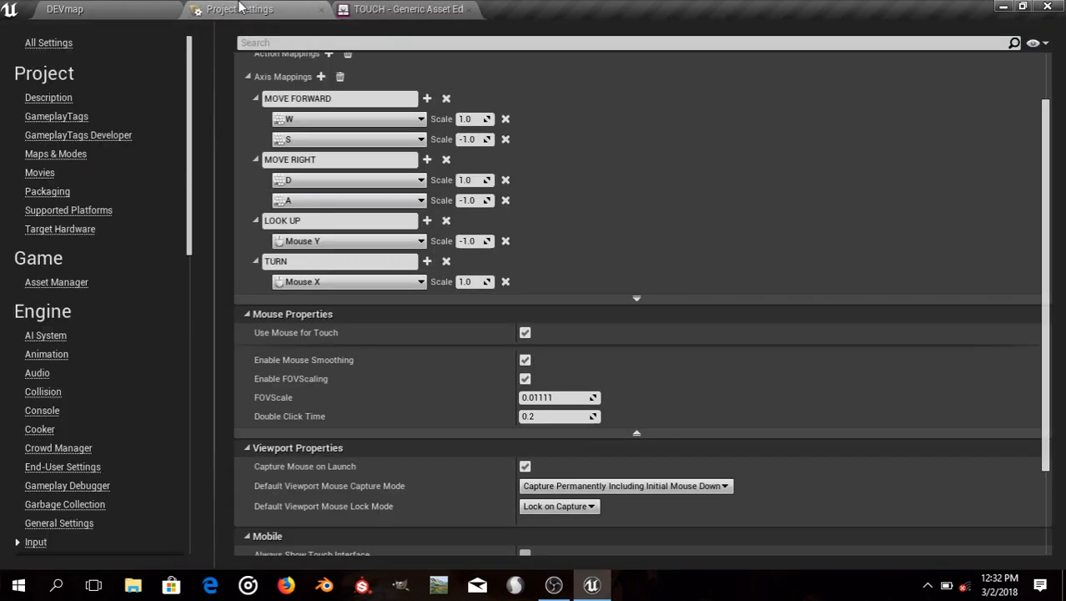
pyautogui.click(426, 99)
pyautogui.click(361, 161)
pyautogui.write('GAME')
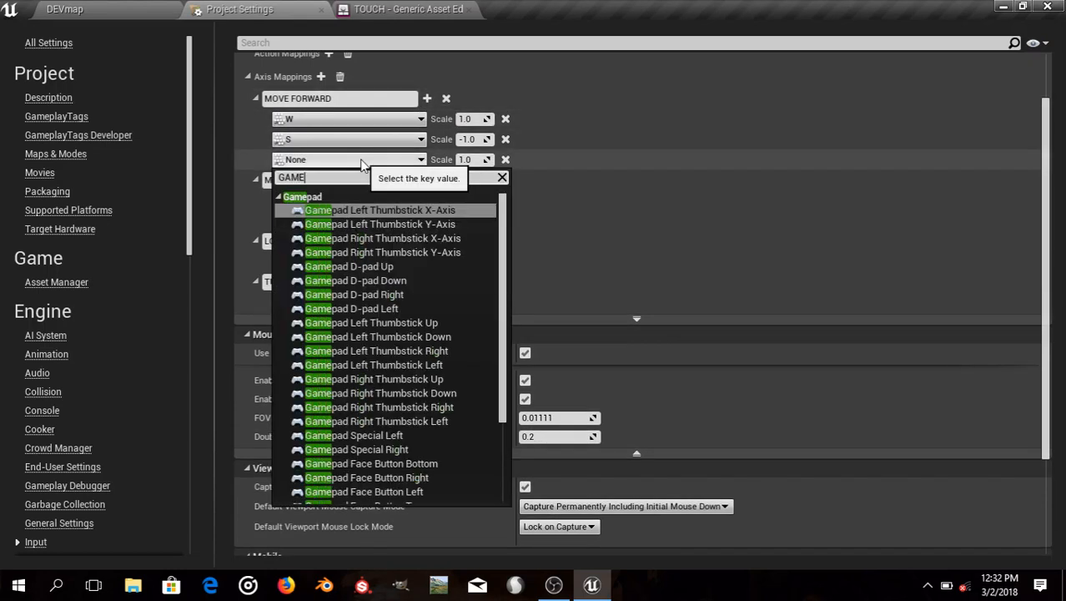
pyautogui.click(440, 225)
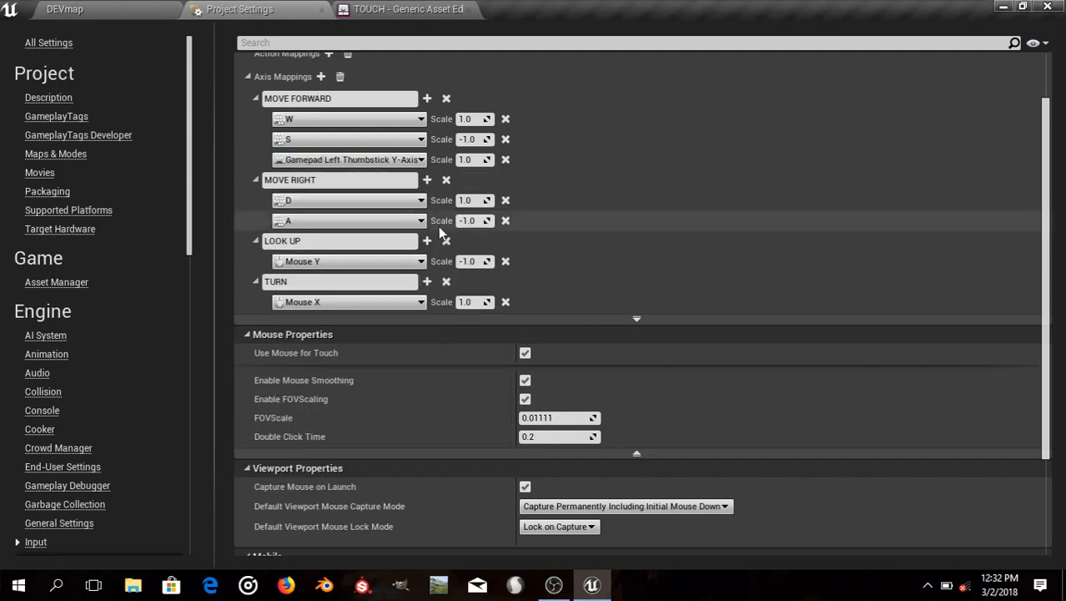
# Set the Main Input Key of the TOUCH asset's control to Gamepad Left Thumbstick Y-Axis and save the asset
pyautogui.click(408, 9)
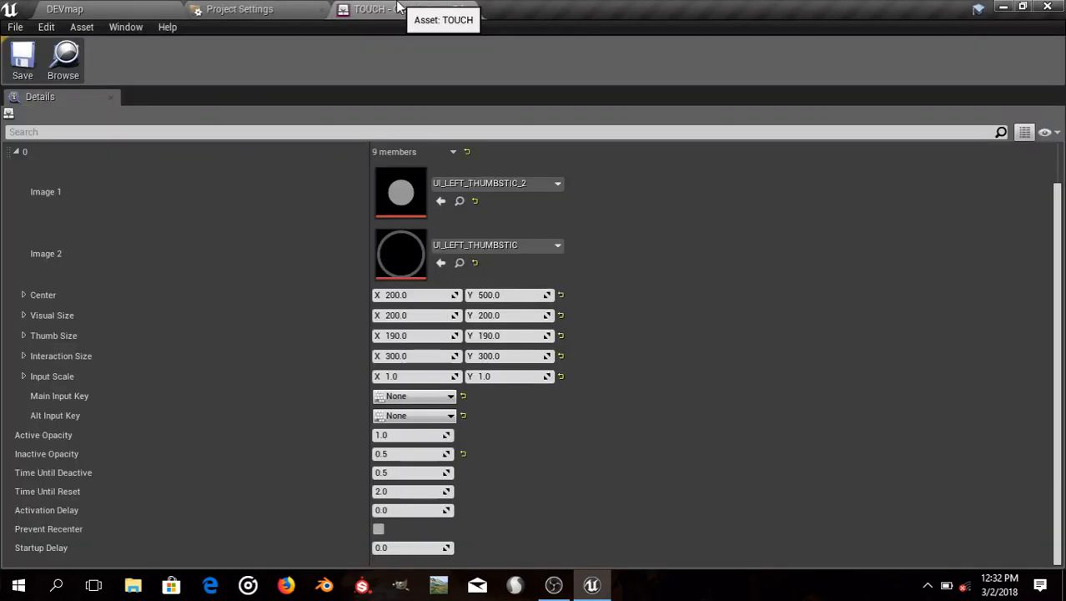
pyautogui.click(402, 396)
pyautogui.click(384, 81)
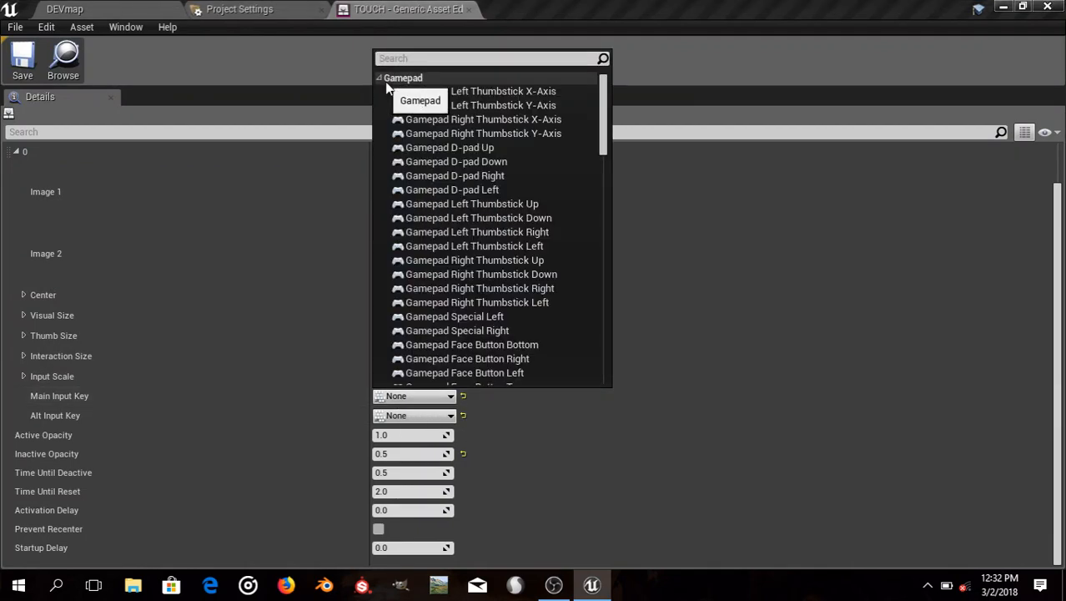
pyautogui.click(534, 106)
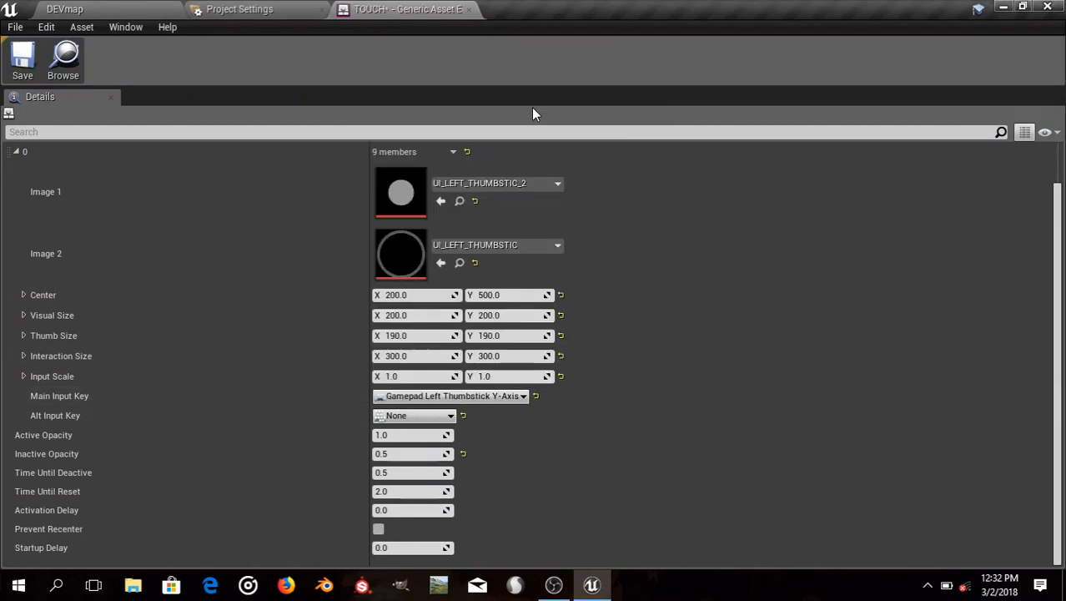
pyautogui.click(22, 56)
# Play the DEVmap level to try the on-screen thumbstick, then stop the play session
pyautogui.click(64, 9)
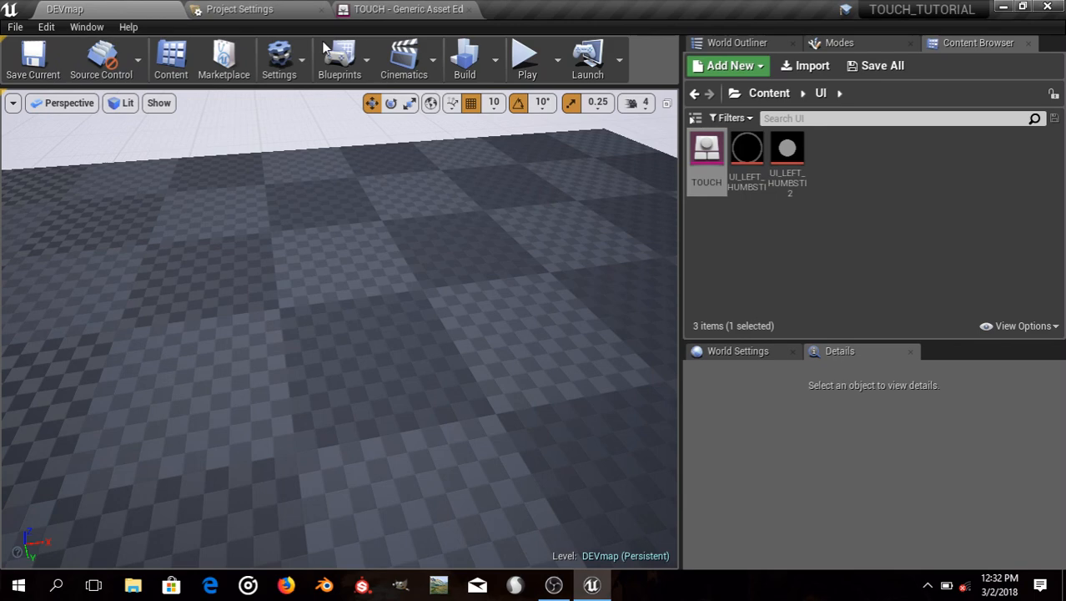
pyautogui.click(526, 60)
pyautogui.moveTo(139, 400); pyautogui.dragTo(67, 408)
pyautogui.press('Escape')
# Add the Gamepad Left Thumbstick X-Axis key to the MOVE RIGHT axis mapping and save the current level
pyautogui.click(240, 9)
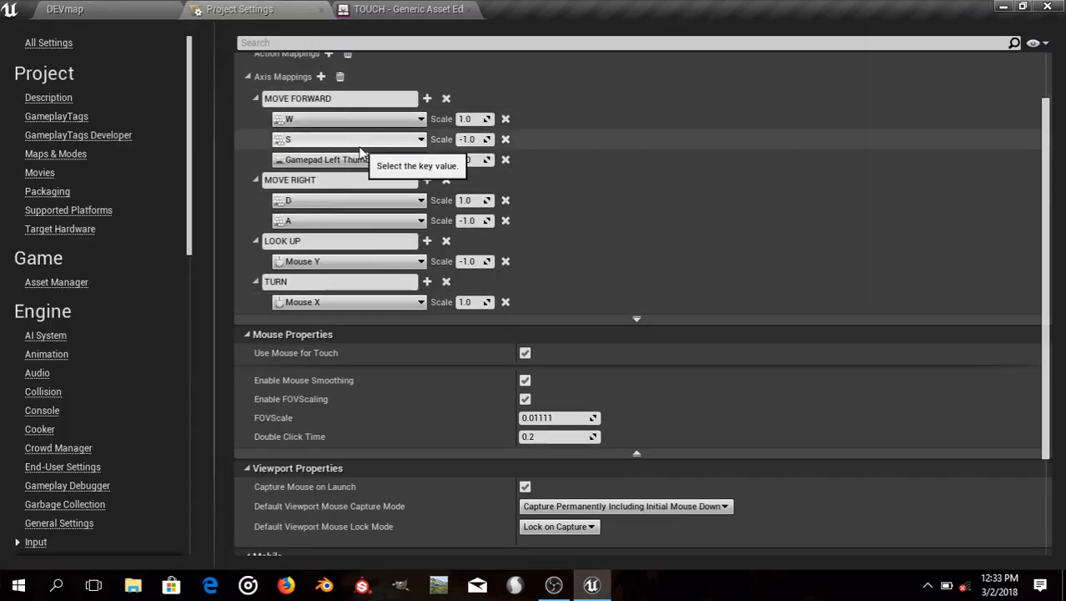
pyautogui.click(427, 180)
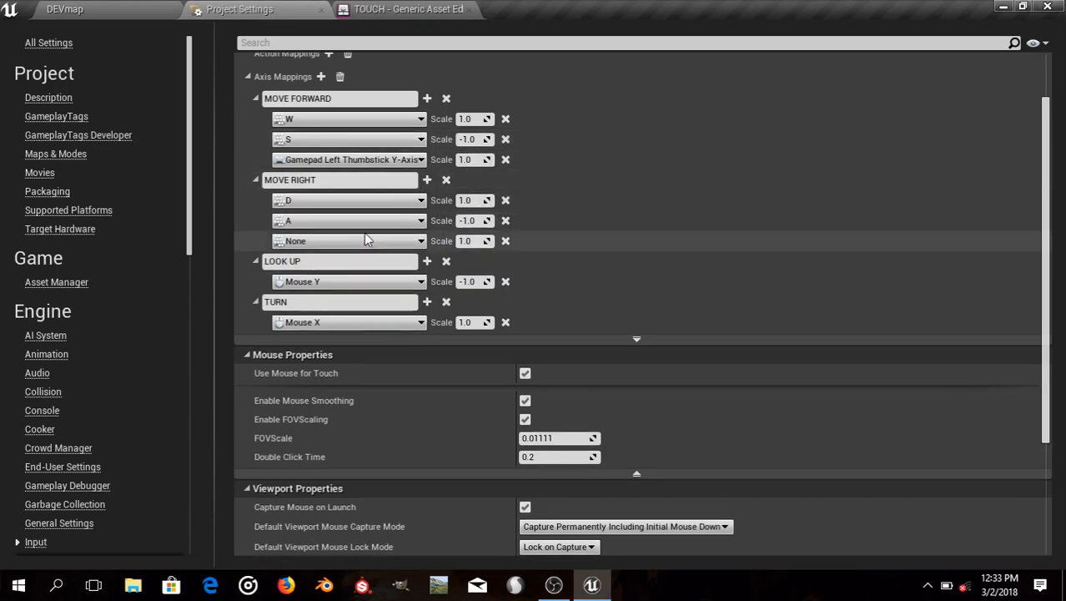
pyautogui.click(345, 242)
pyautogui.write('GAMEPA')
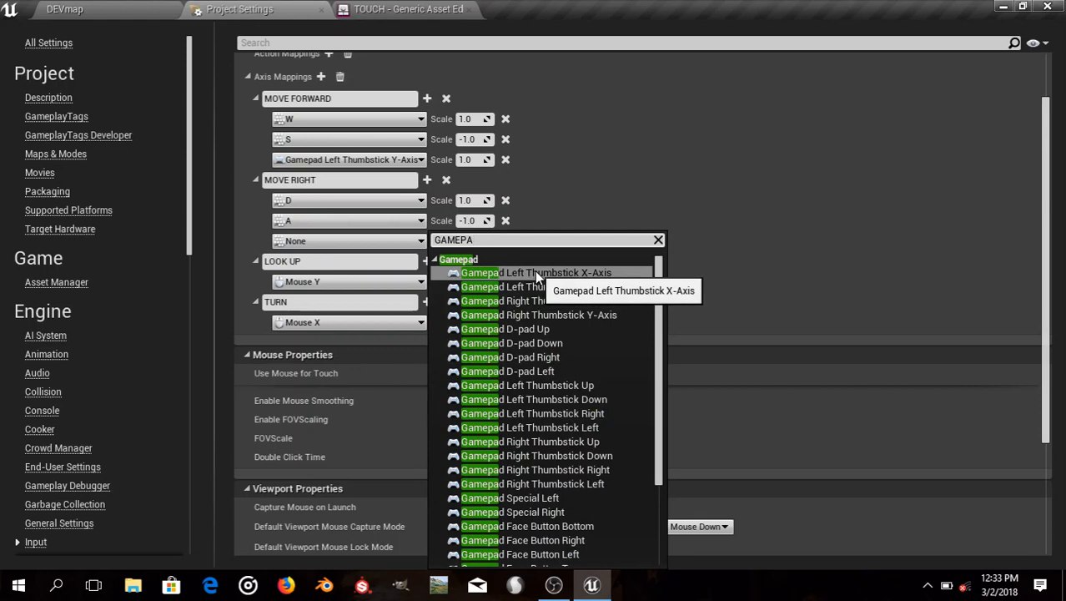
pyautogui.click(557, 272)
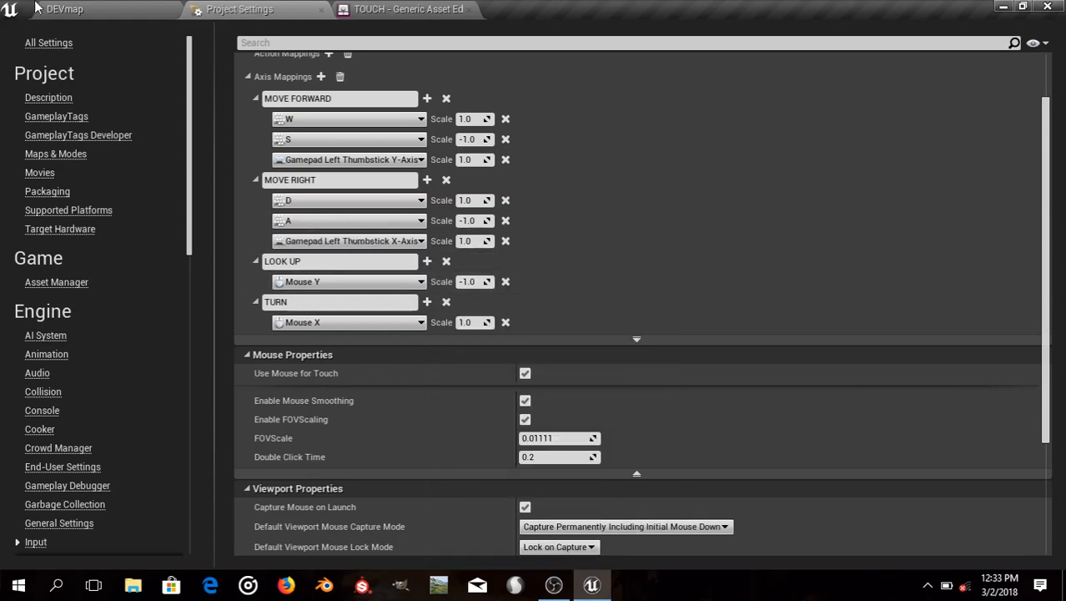
pyautogui.click(76, 8)
pyautogui.click(34, 58)
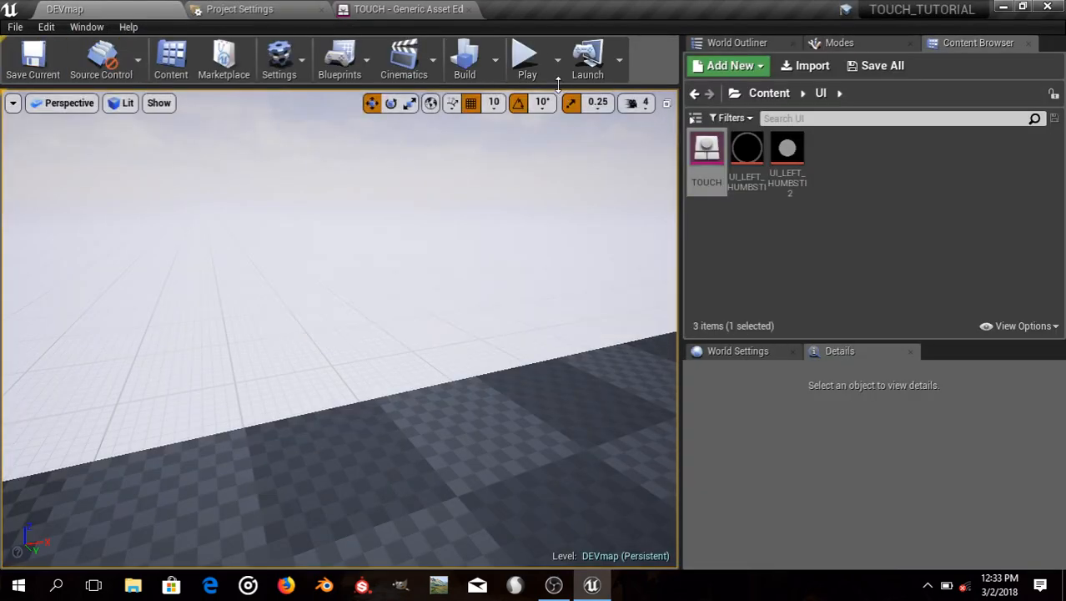
# Play the level and move the on-screen thumbstick up and down to test forward and backward movement
pyautogui.click(527, 72)
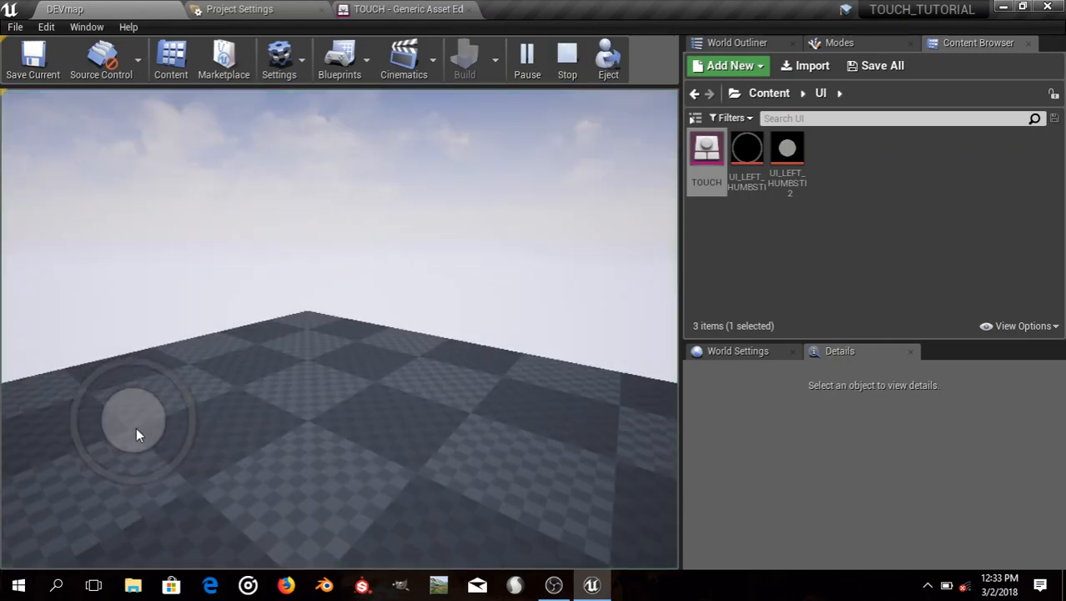
pyautogui.click(136, 428)
pyautogui.moveTo(136, 427); pyautogui.dragTo(142, 389)
pyautogui.moveTo(143, 378); pyautogui.dragTo(149, 445)
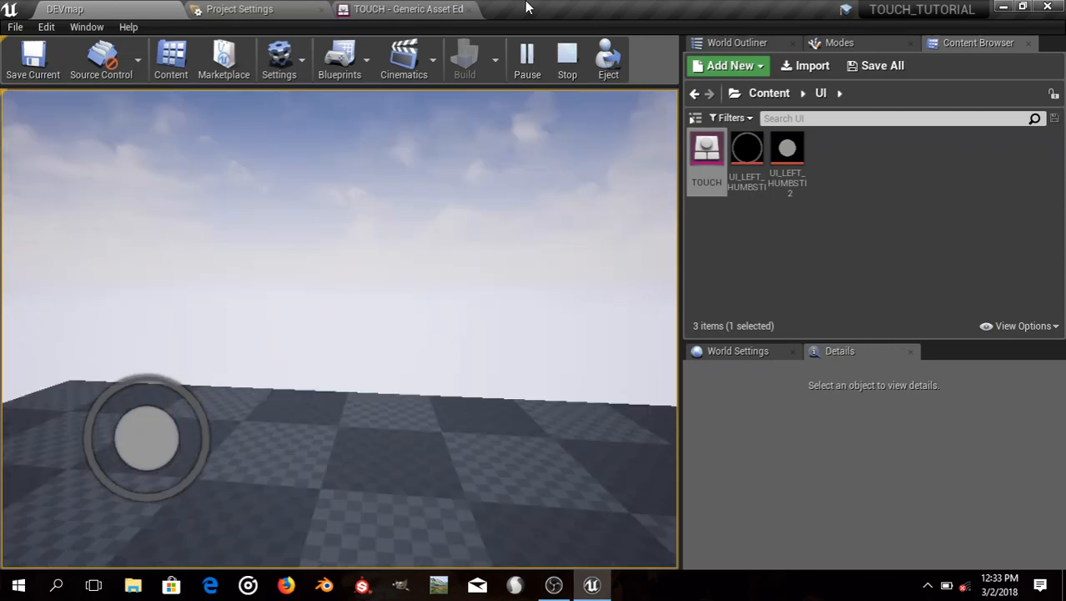
# Set the Alt Input Key of the TOUCH asset's control to Gamepad Left Thumbstick X-Axis and save the asset
pyautogui.click(408, 9)
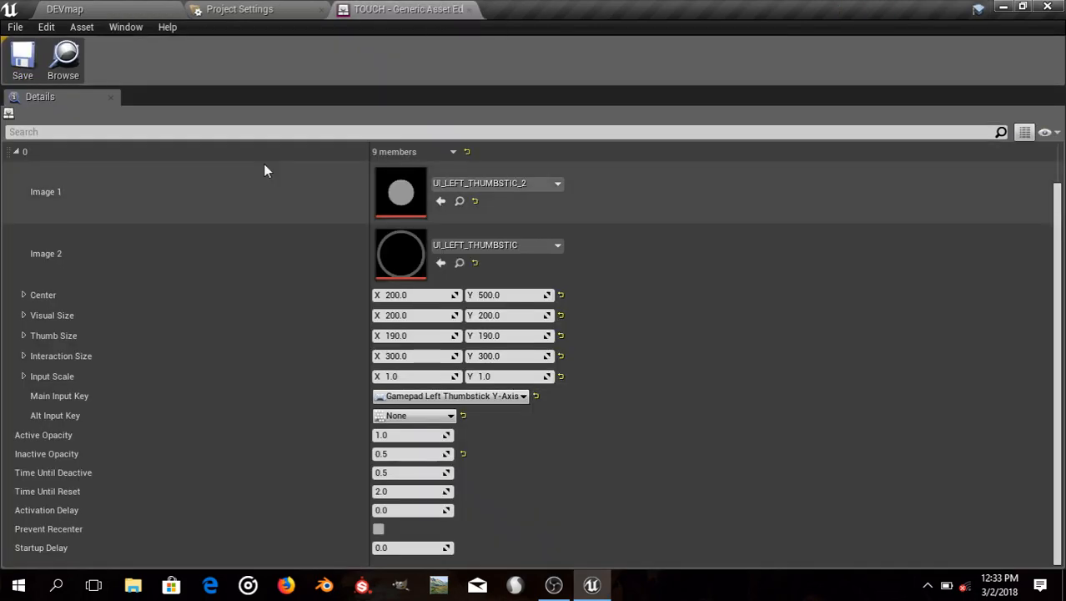
pyautogui.click(411, 416)
pyautogui.click(403, 98)
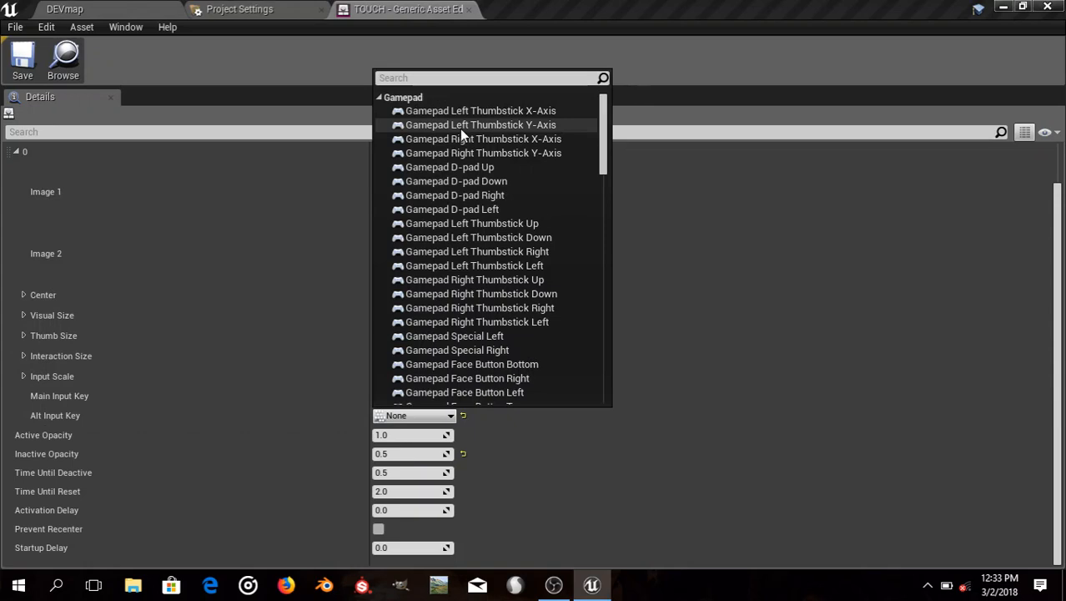
pyautogui.click(534, 112)
pyautogui.click(24, 60)
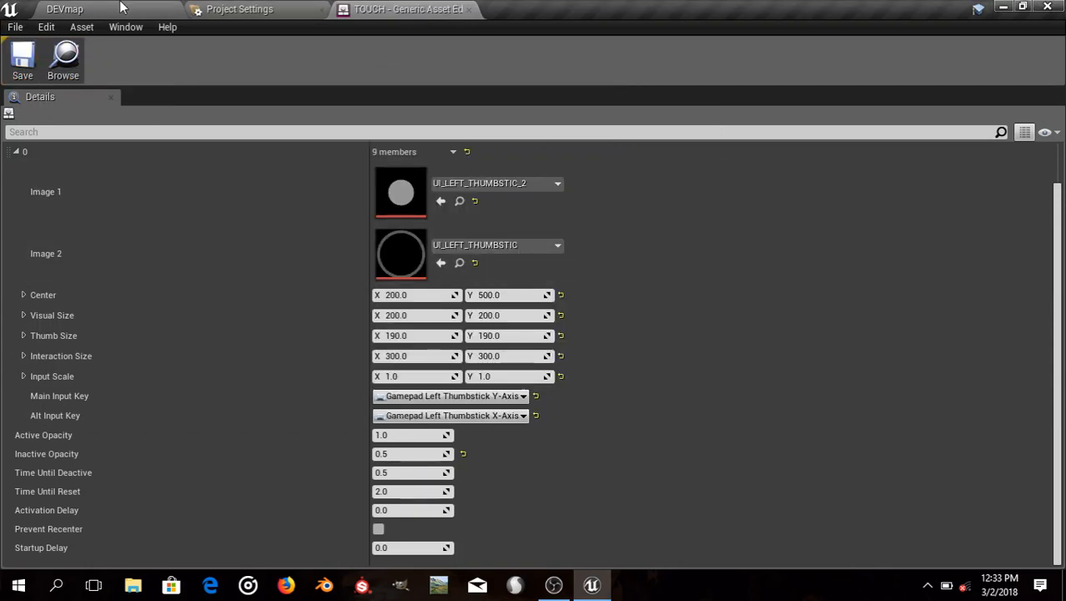
# Test the thumbstick in the DEVmap level with both the main and alternate input keys assigned
pyautogui.click(64, 8)
pyautogui.click(524, 58)
pyautogui.moveTo(175, 414); pyautogui.dragTo(416, 160)
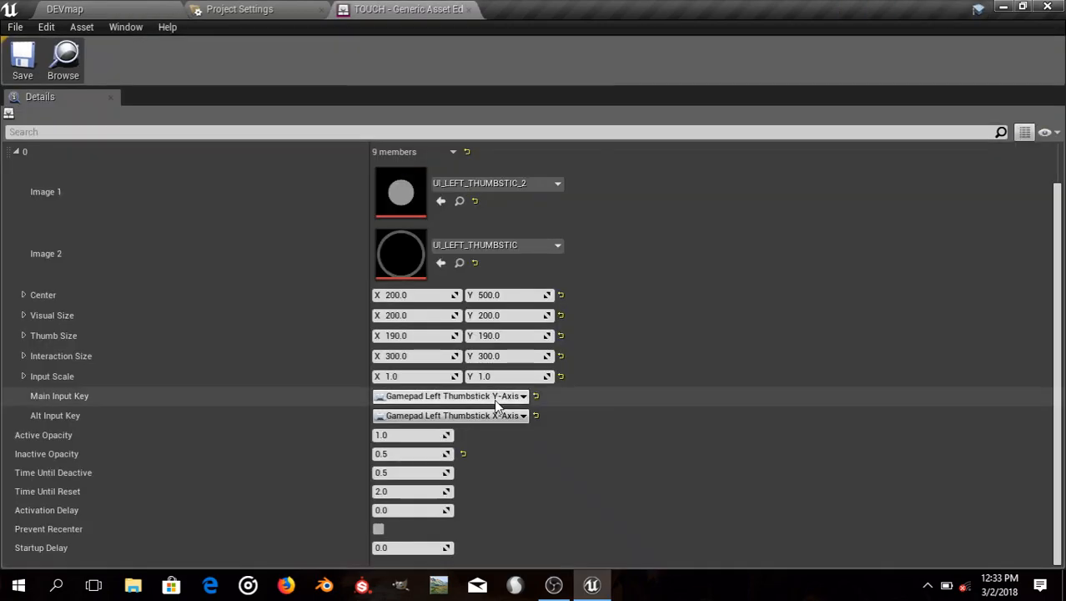
# Set the TOUCH control's Main Input Key to Gamepad Left Thumbstick X-Axis and Alt Input Key to Gamepad Left Thumbstick Y-Axis, and save
pyautogui.click(494, 396)
pyautogui.click(378, 77)
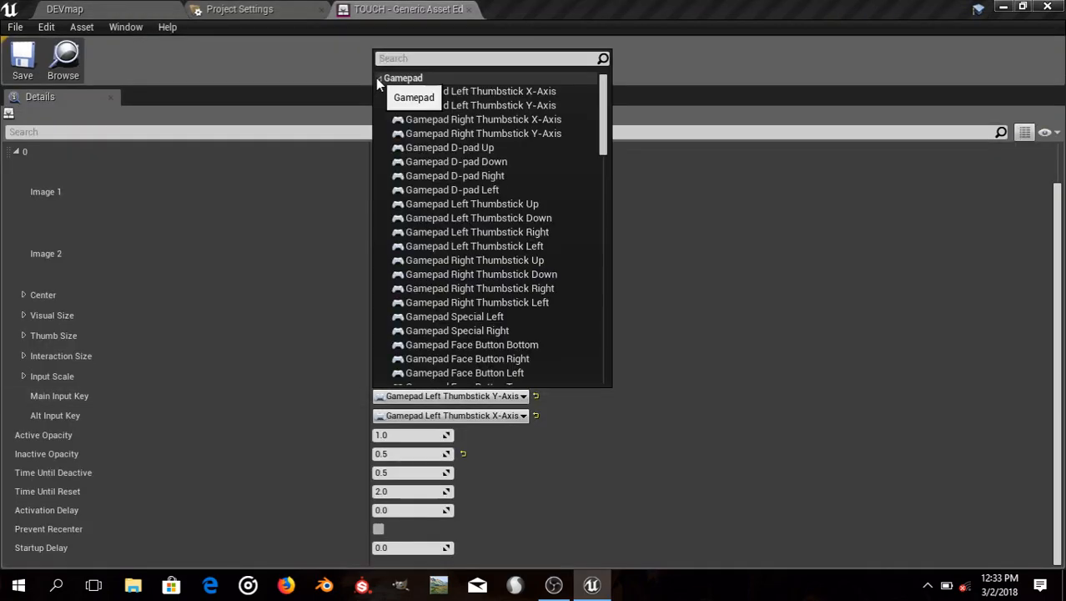
pyautogui.click(546, 91)
pyautogui.click(479, 416)
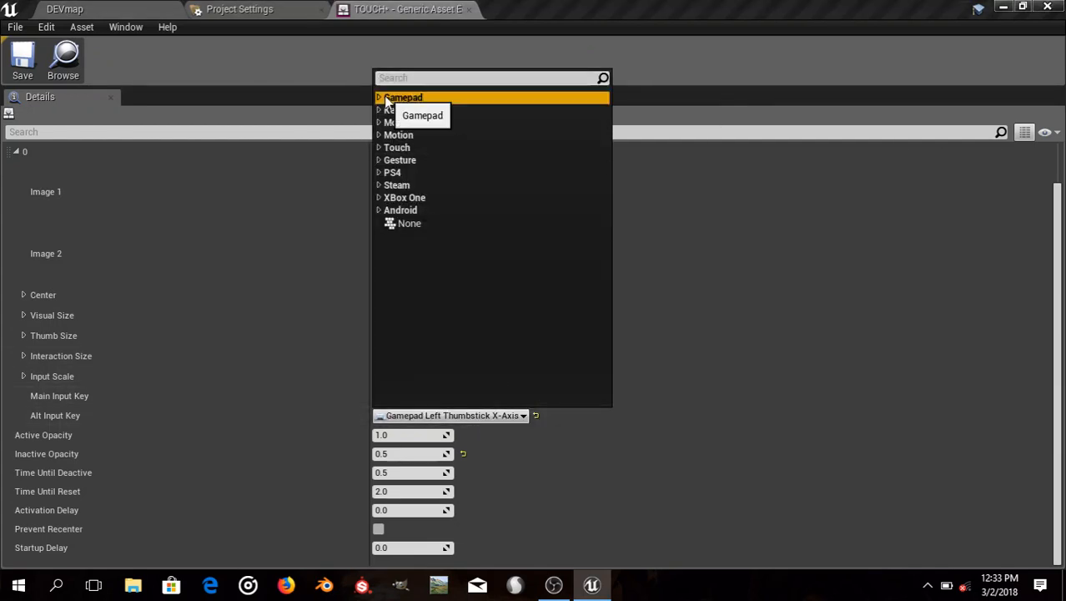
pyautogui.click(385, 98)
pyautogui.click(529, 124)
pyautogui.click(22, 58)
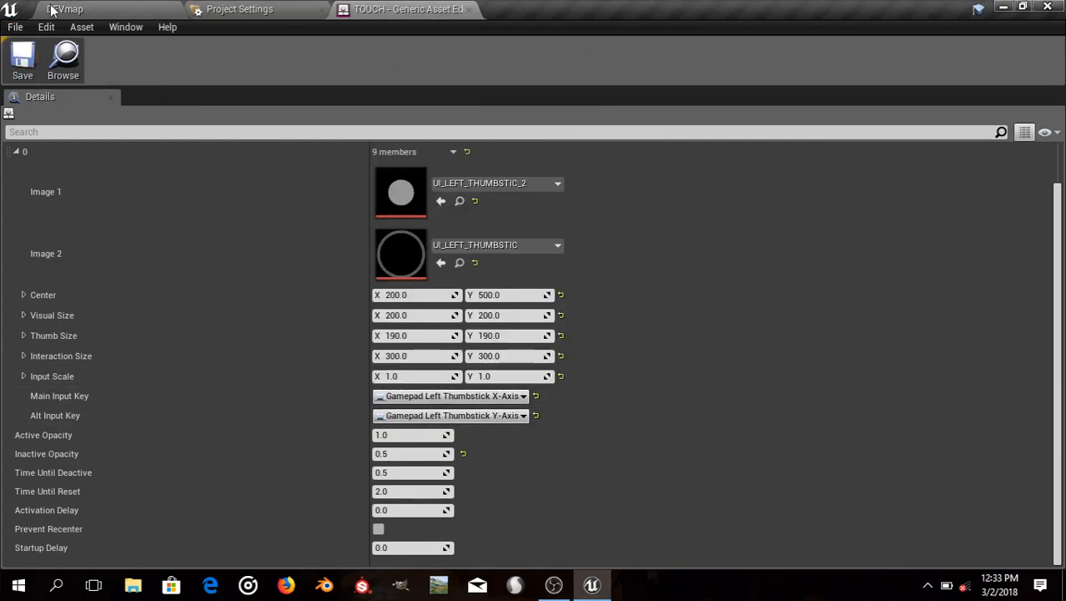
# Move the on-screen thumbstick in all directions in the running level to test movement with the swapped input keys
pyautogui.click(65, 8)
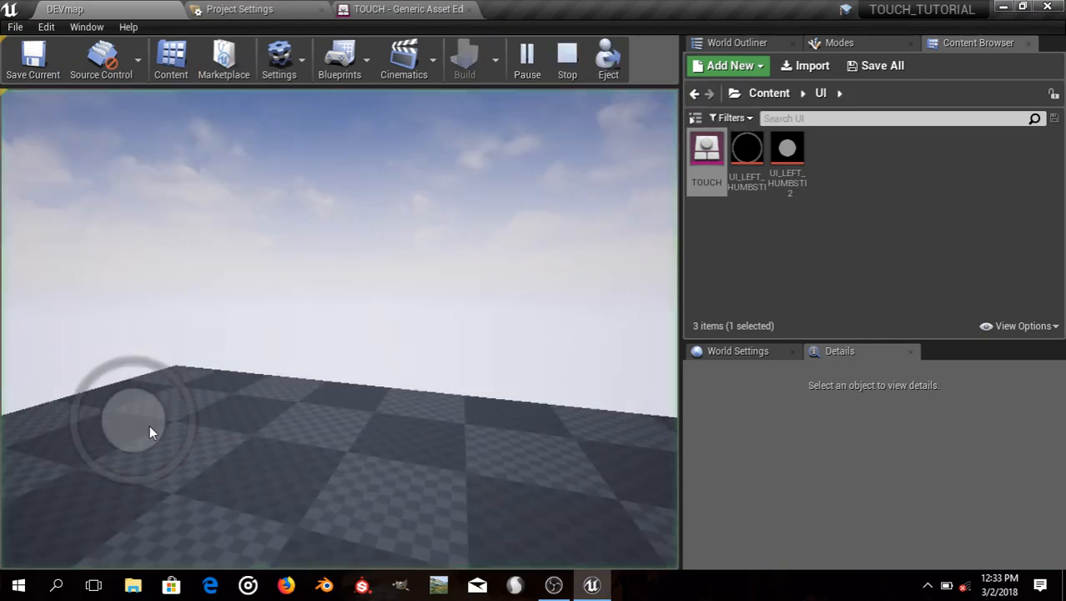
pyautogui.moveTo(142, 550); pyautogui.dragTo(160, 472)
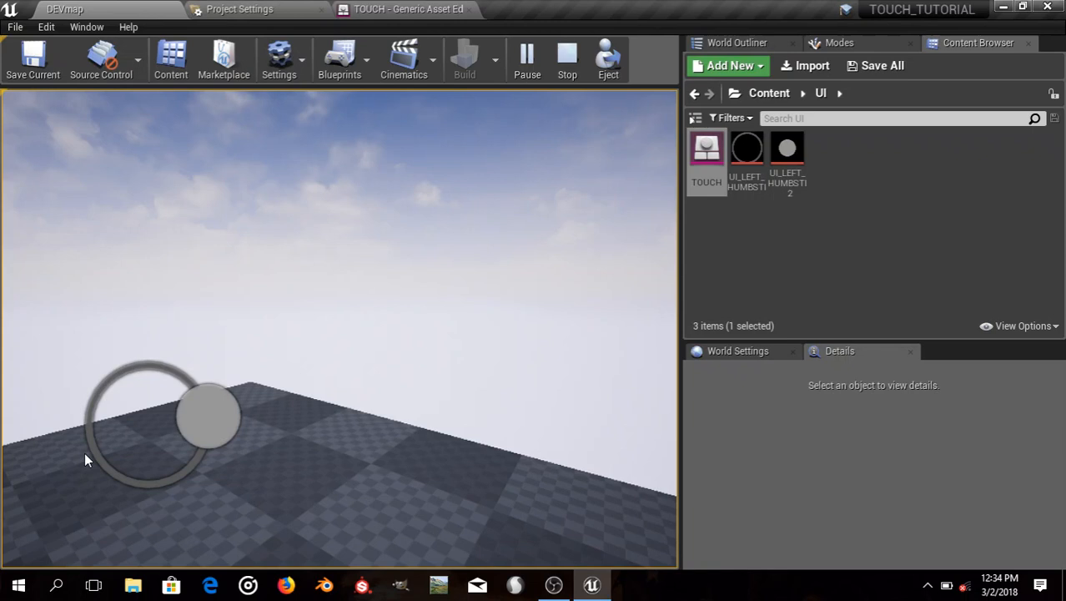
pyautogui.moveTo(84, 452); pyautogui.dragTo(271, 392)
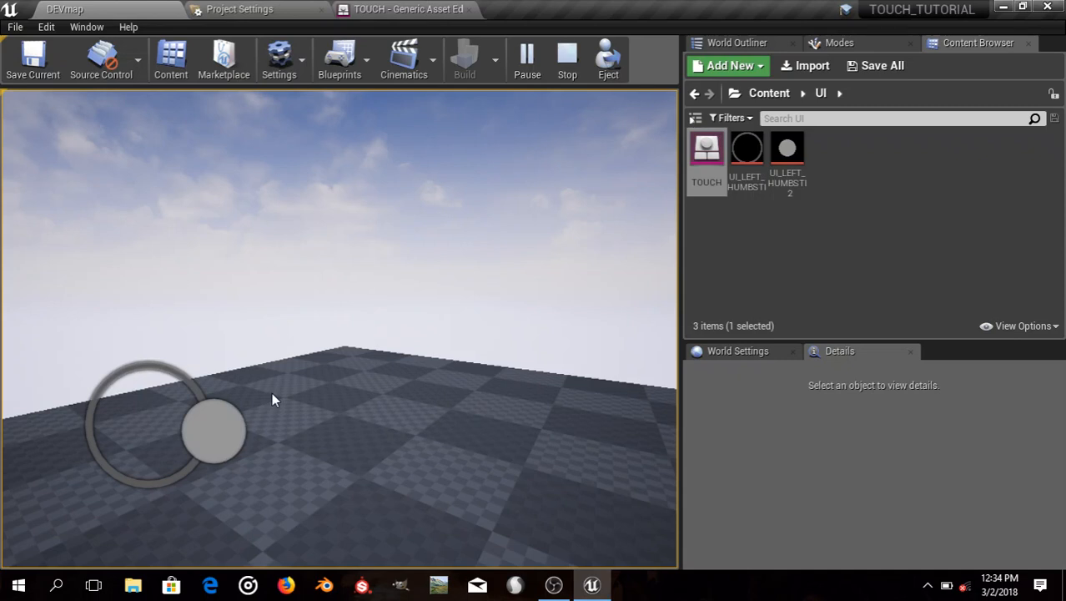
pyautogui.moveTo(272, 392); pyautogui.dragTo(150, 412)
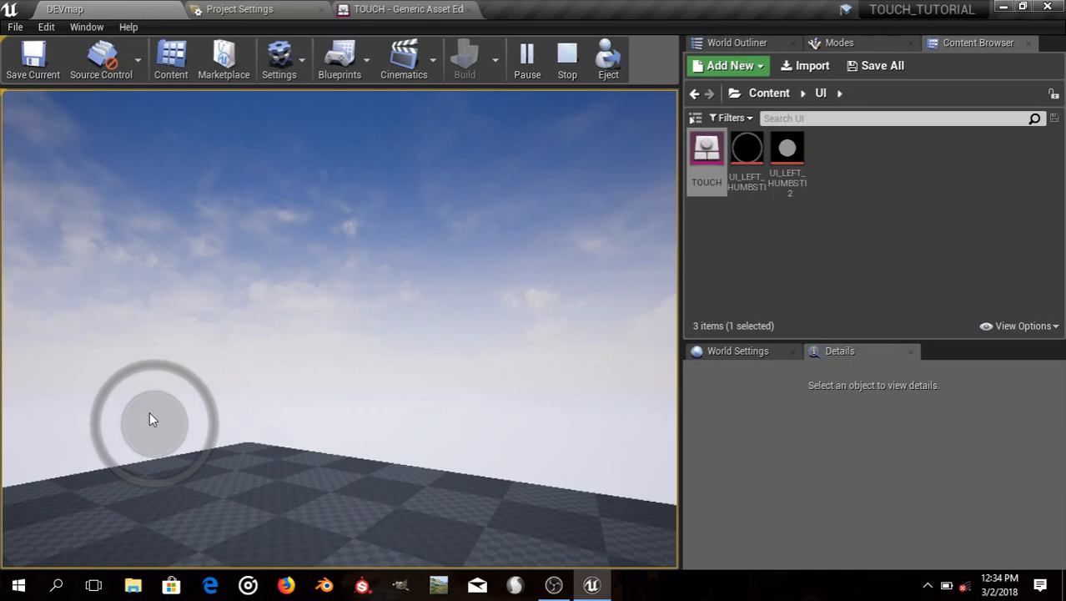
pyautogui.moveTo(149, 419); pyautogui.dragTo(256, 382)
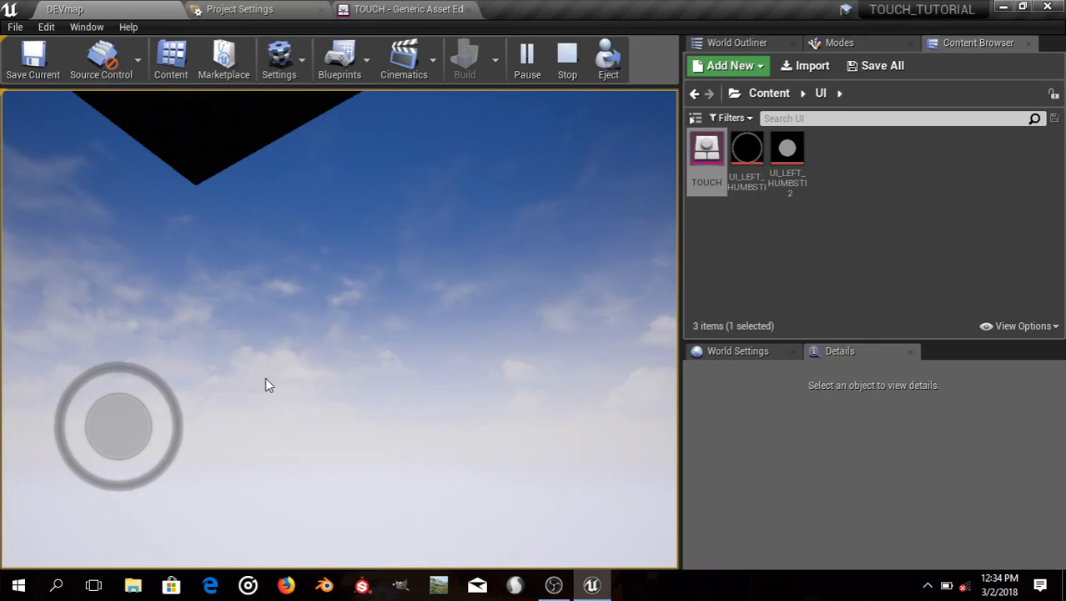
# Finish trying the thumbstick in the running level, and add a second control to the TOUCH asset with its settings expanded
pyautogui.moveTo(265, 377); pyautogui.dragTo(86, 400)
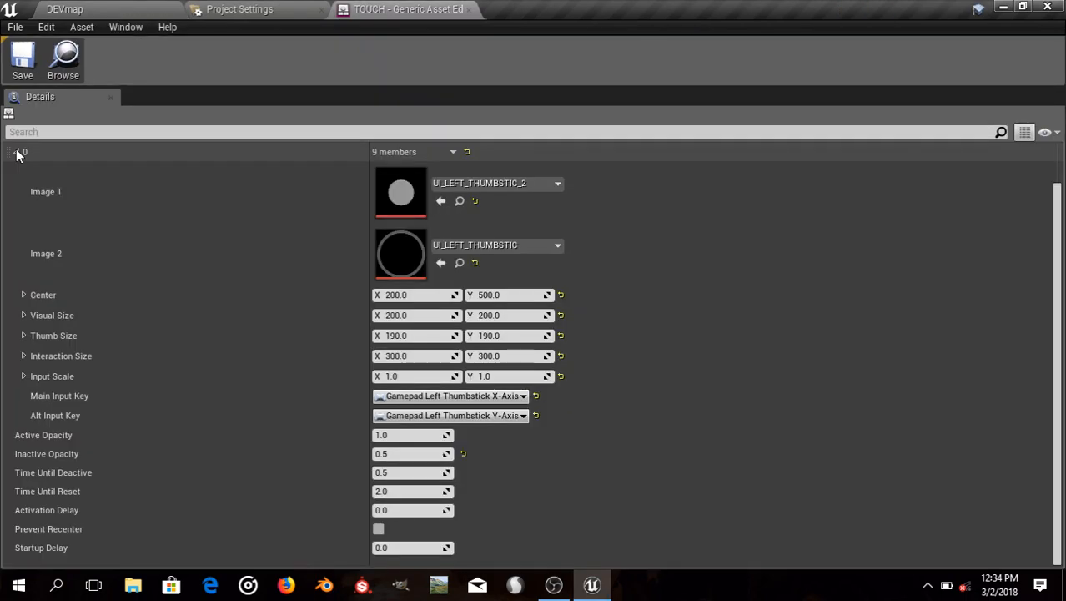
pyautogui.click(16, 153)
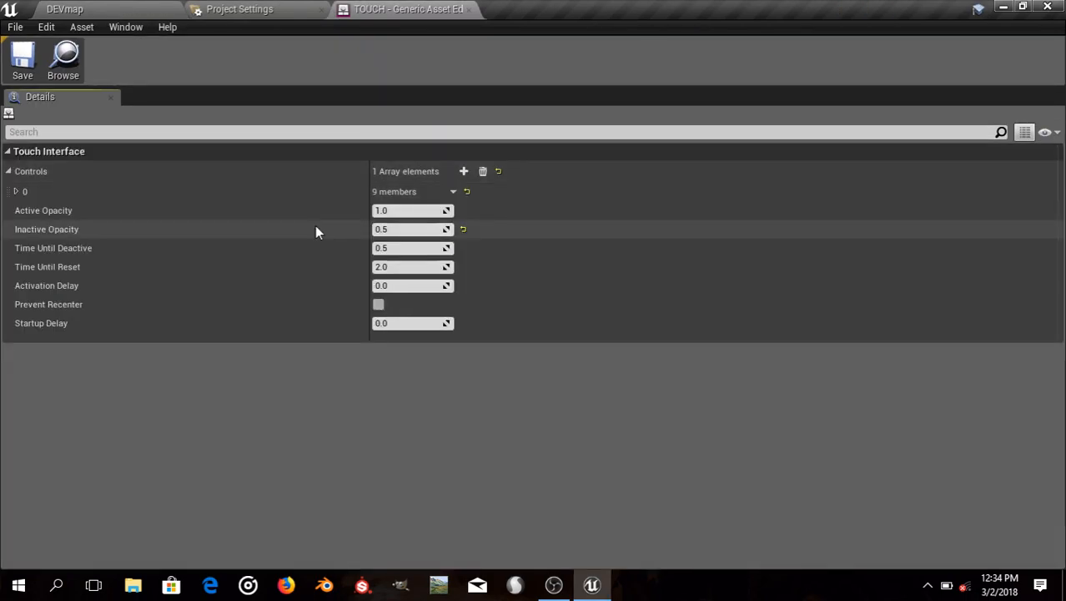
pyautogui.click(464, 171)
pyautogui.click(15, 192)
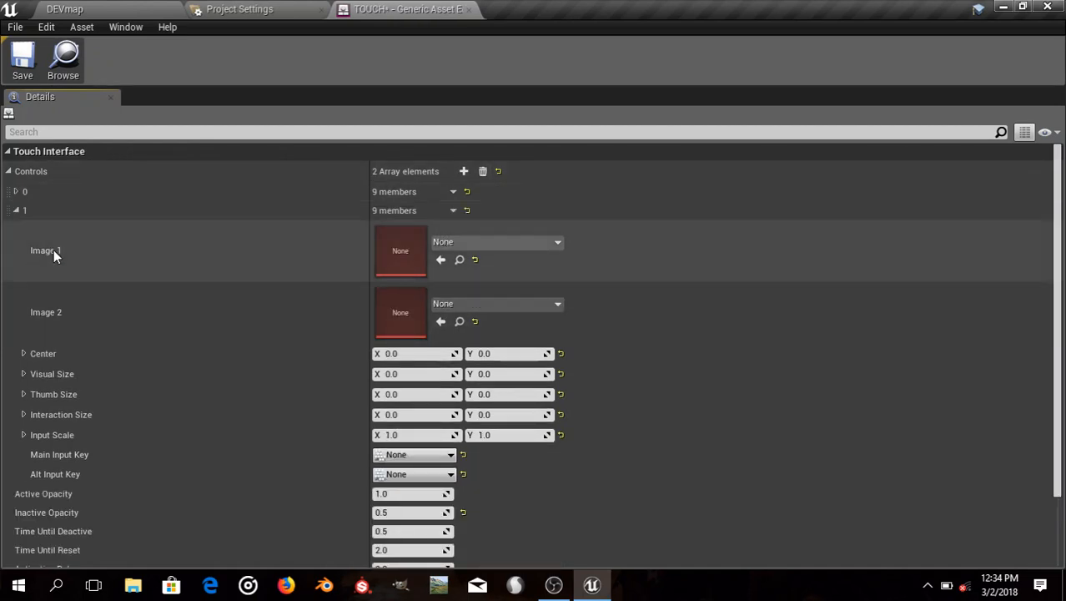
# Play the DEVmap level and test looking around the view and moving with the on-screen thumbstick
pyautogui.click(106, 8)
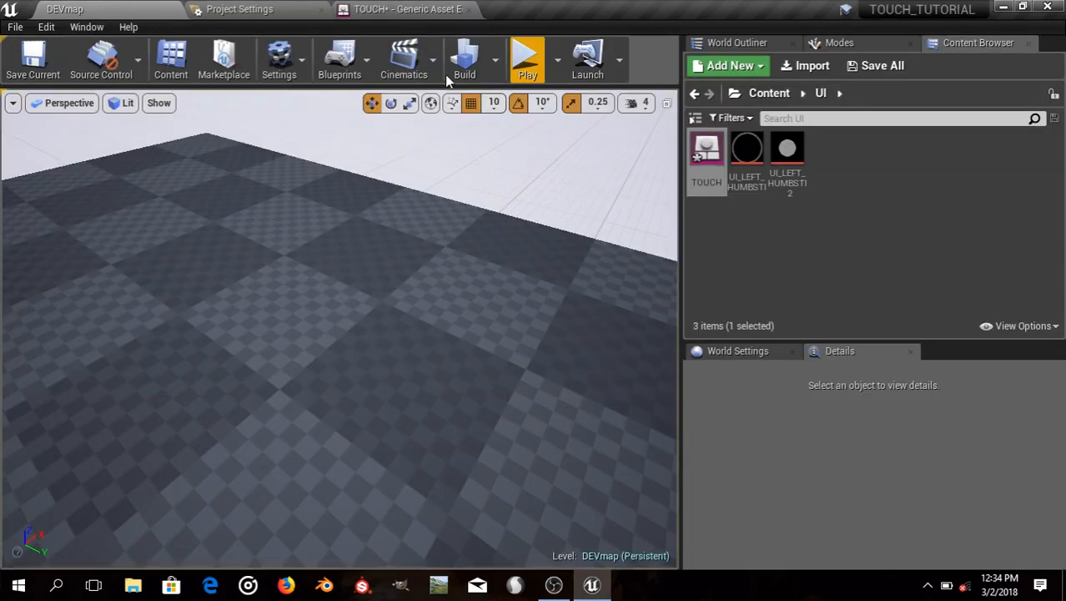
pyautogui.click(519, 56)
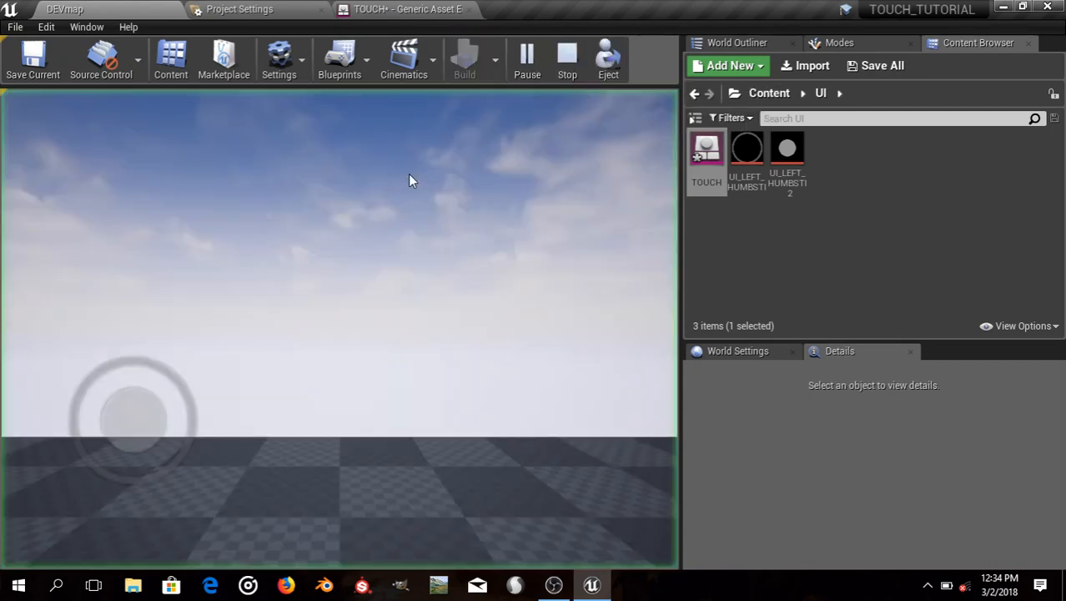
pyautogui.click(409, 175)
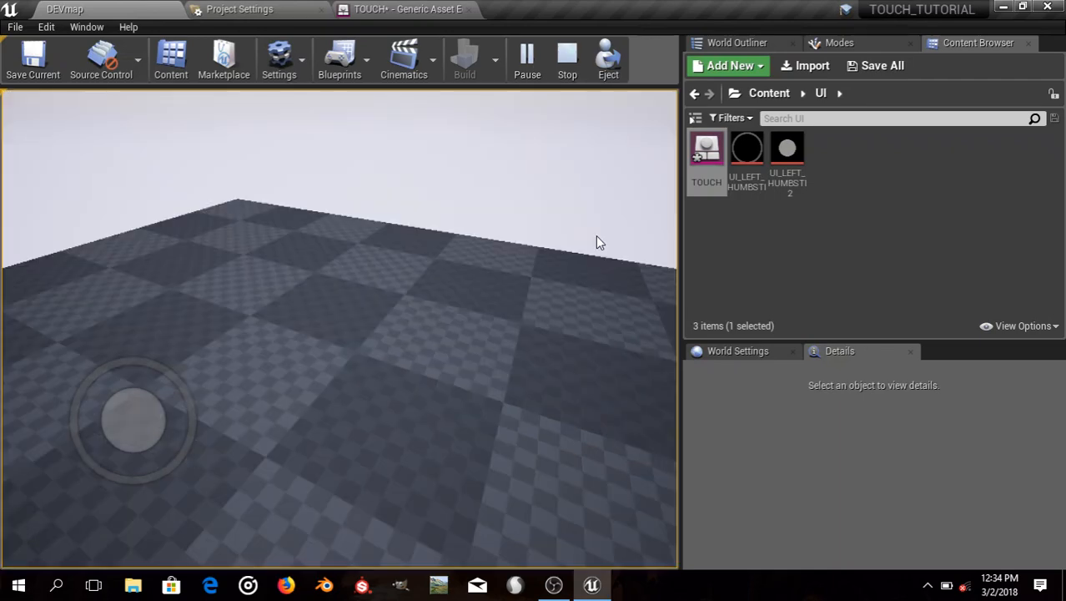
pyautogui.moveTo(597, 242); pyautogui.dragTo(343, 95)
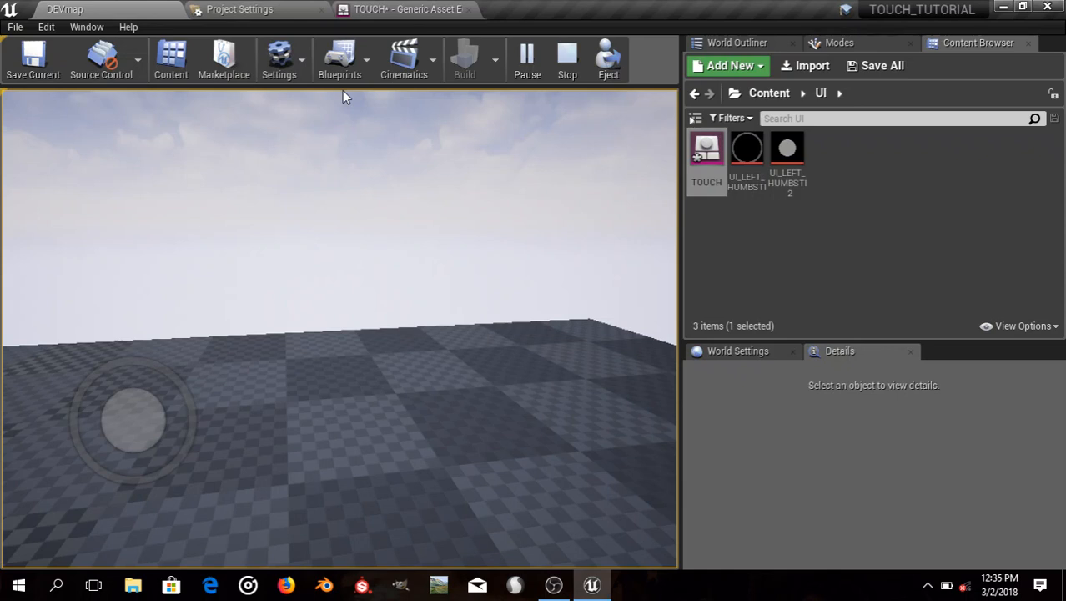
pyautogui.moveTo(342, 92); pyautogui.dragTo(139, 354)
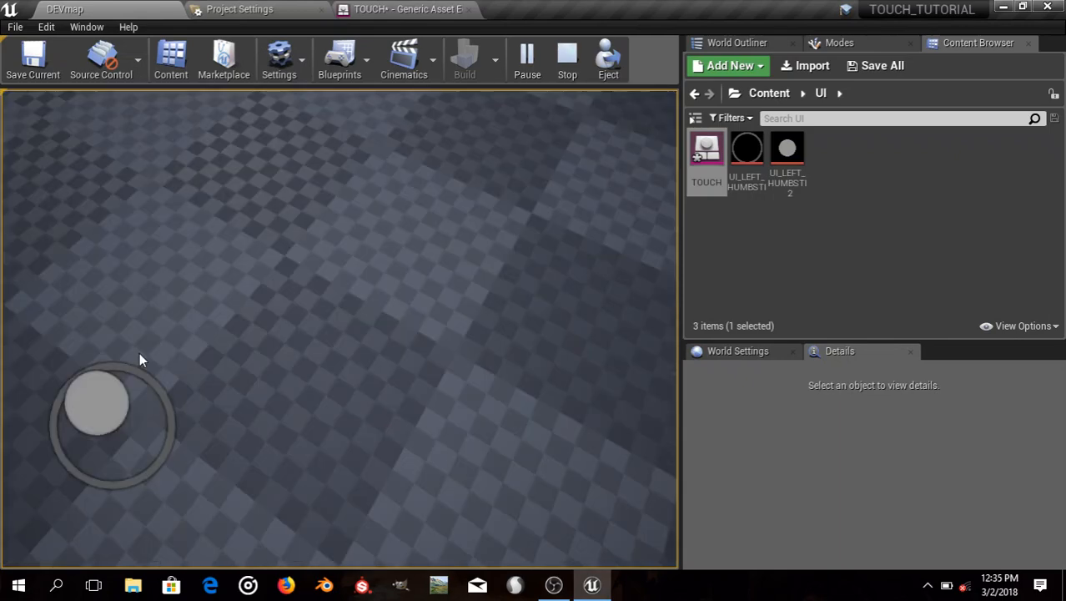
# Set Image 1 of the TOUCH asset's second control to UI_LEFT_THUMBSTIC_2, and check the first control's settings for reference
pyautogui.click(409, 8)
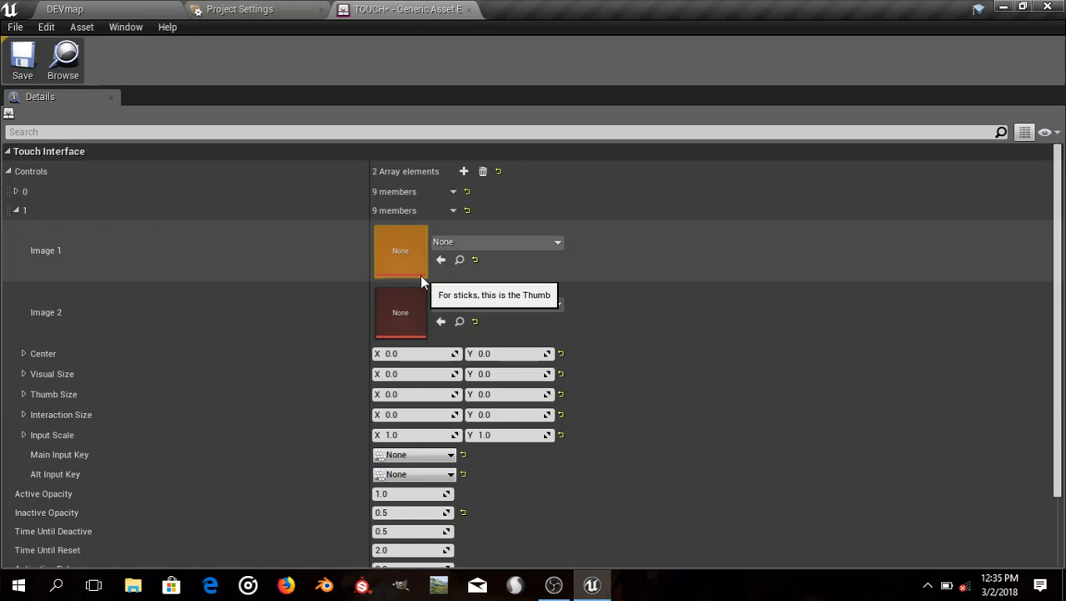
pyautogui.click(521, 242)
pyautogui.click(624, 379)
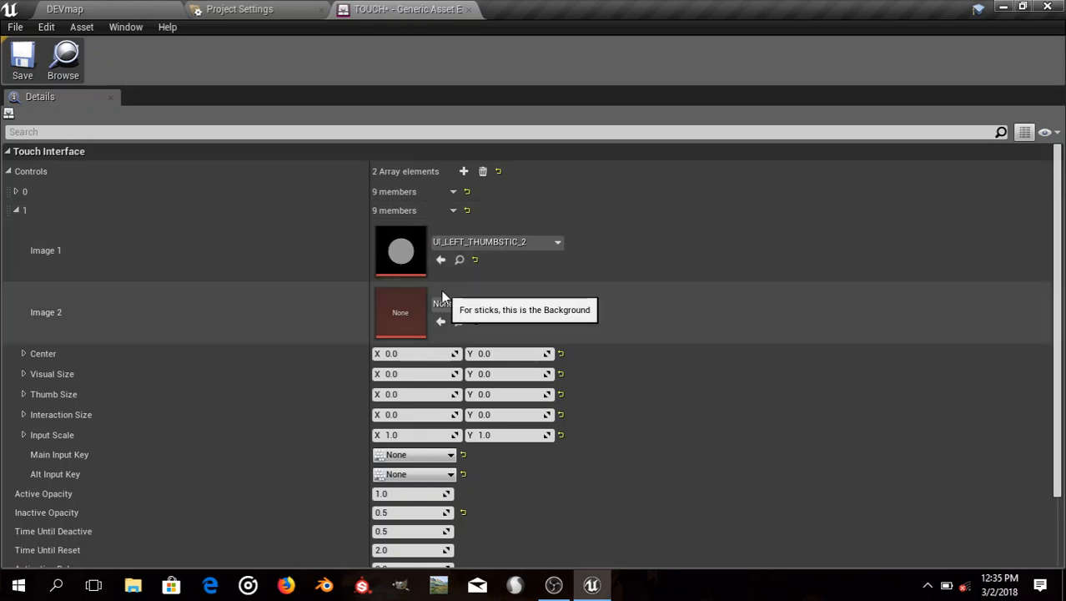
pyautogui.click(16, 192)
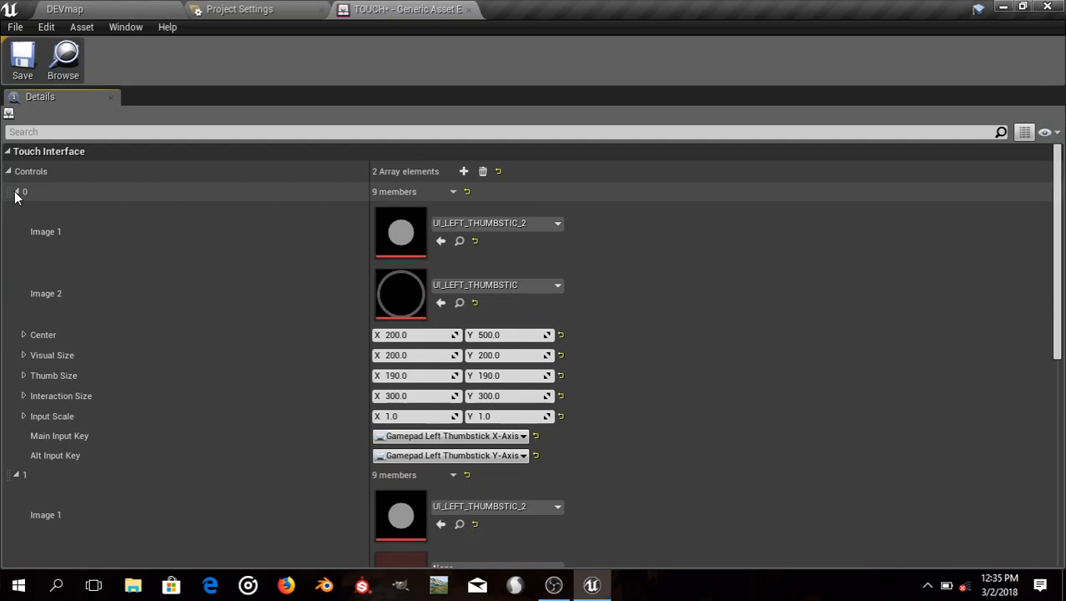
pyautogui.click(17, 193)
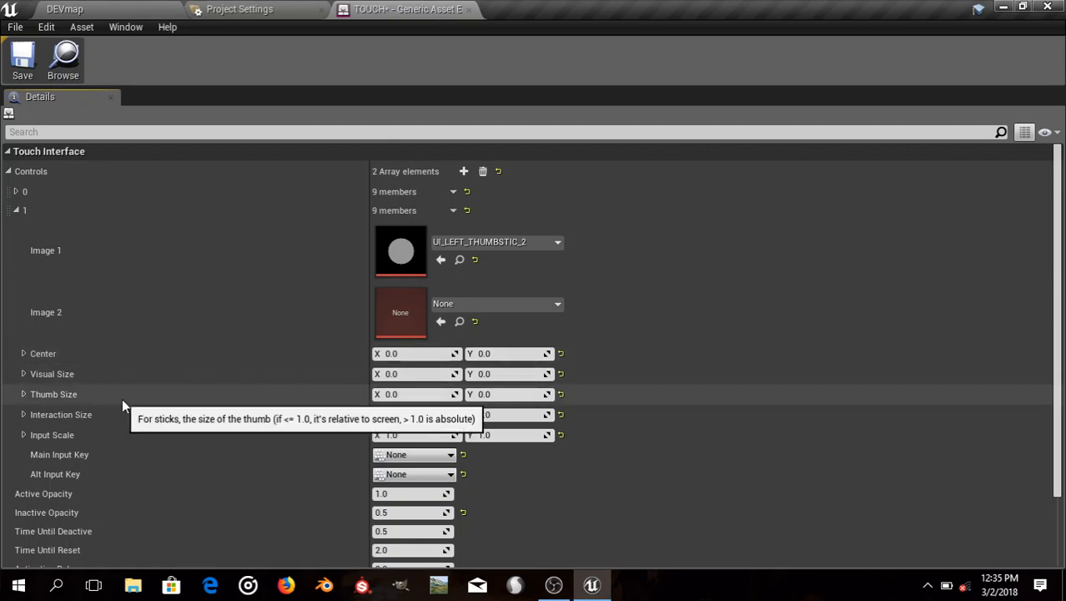
# Set the second control's Thumb Size to X 200 and Y 200
pyautogui.click(431, 393)
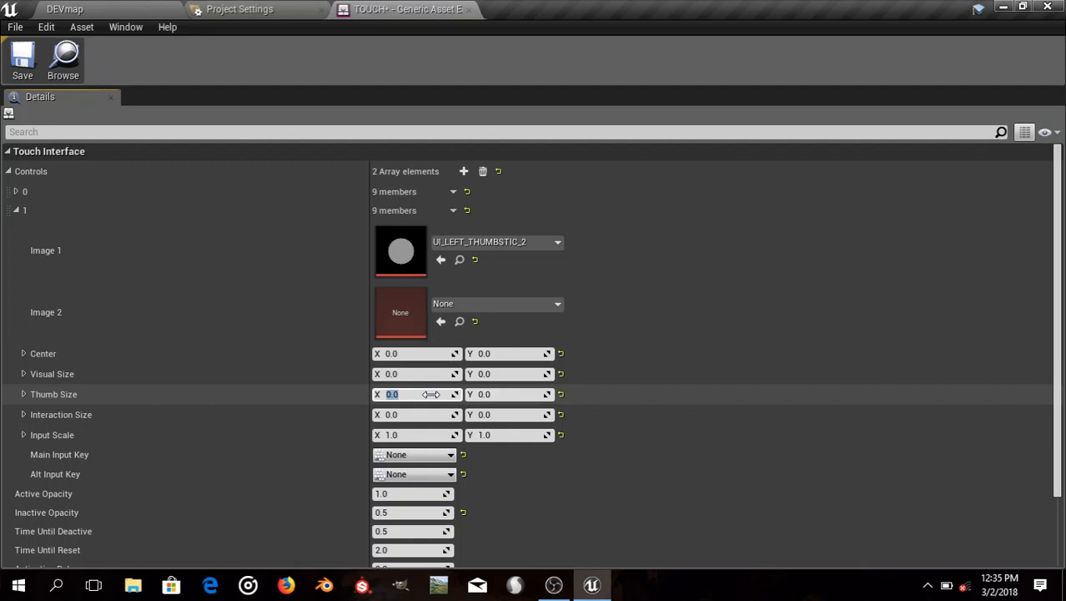
pyautogui.write('200')
pyautogui.click(500, 394)
pyautogui.write('200')
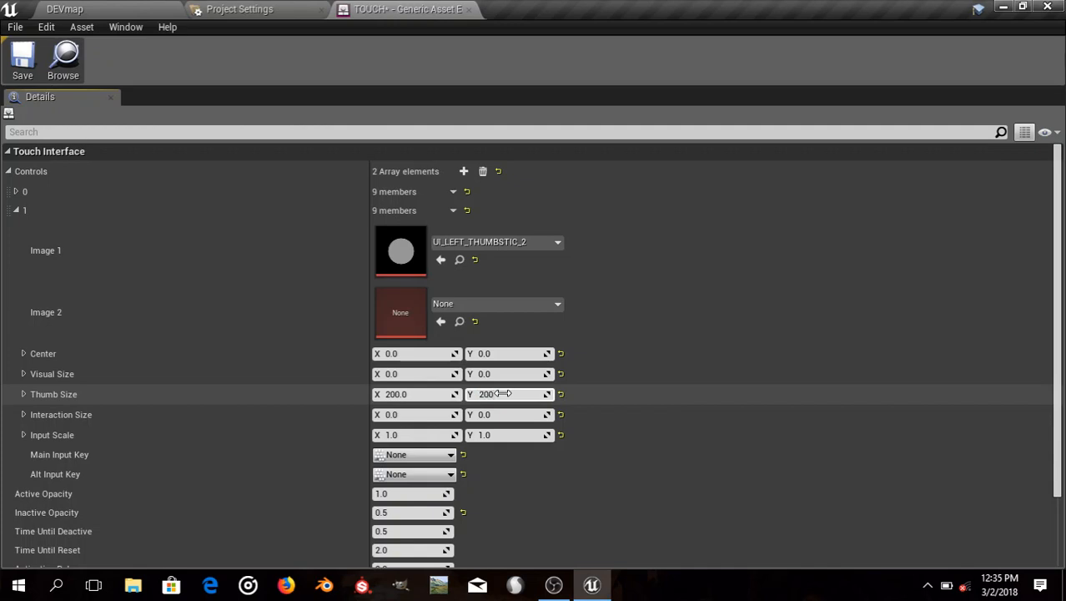
pyautogui.press('Return')
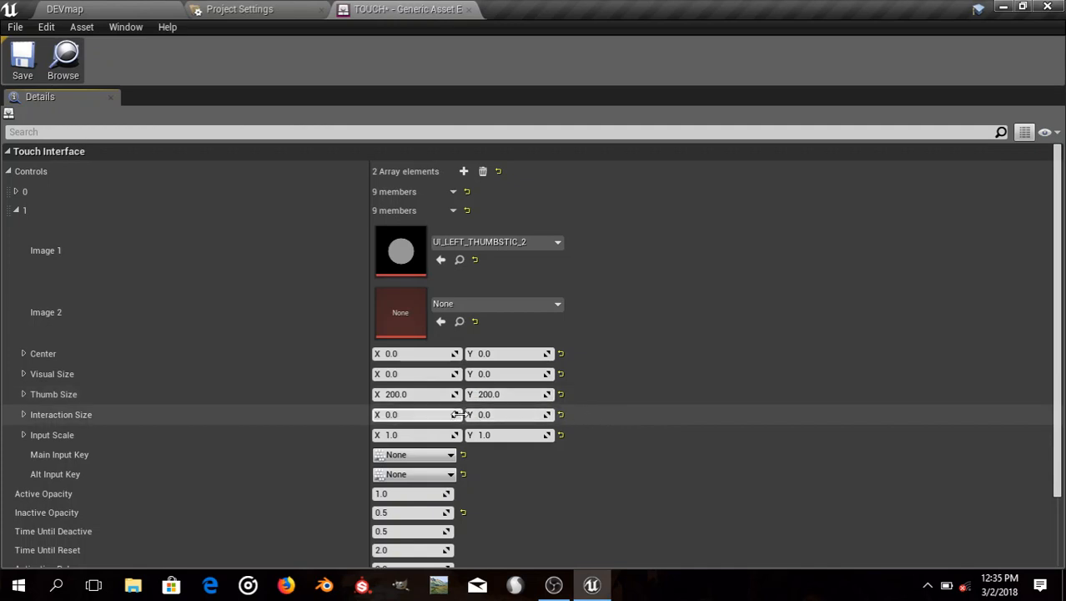
# Set the second control's Center to X 200 and Y 200, and save the TOUCH asset
pyautogui.click(414, 357)
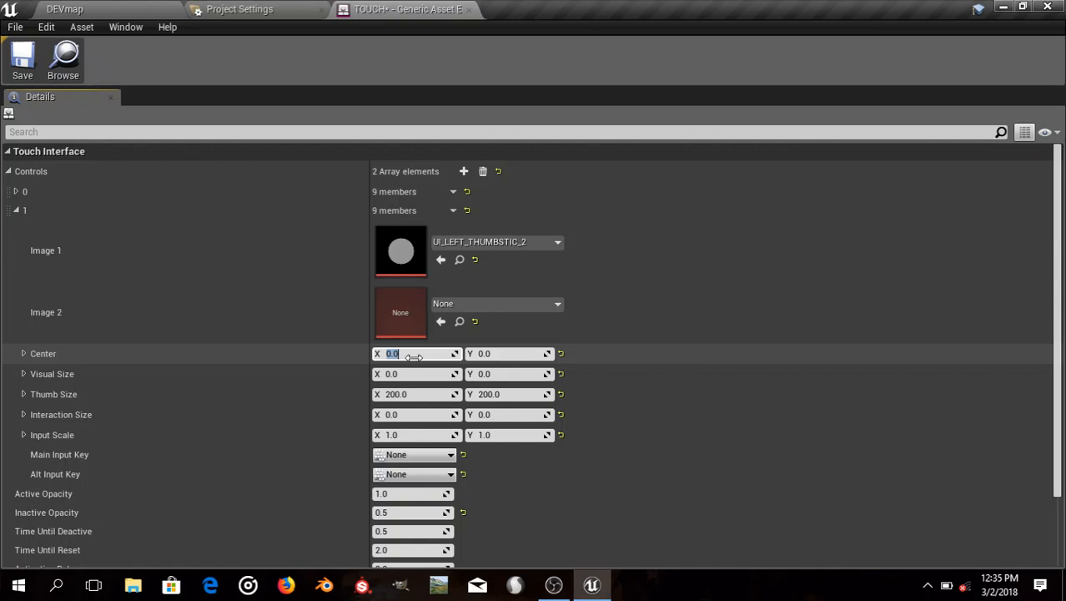
pyautogui.write('200')
pyautogui.click(484, 354)
pyautogui.write('200')
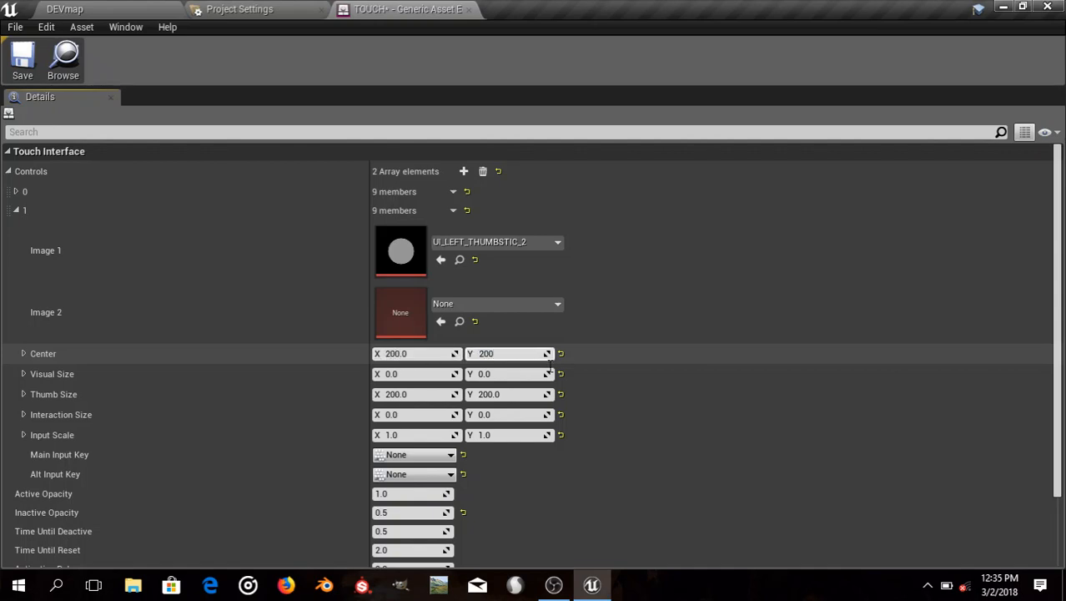
pyautogui.press('Return')
pyautogui.click(23, 59)
# Run the DEVmap level briefly to check where the second control appears on screen
pyautogui.click(64, 8)
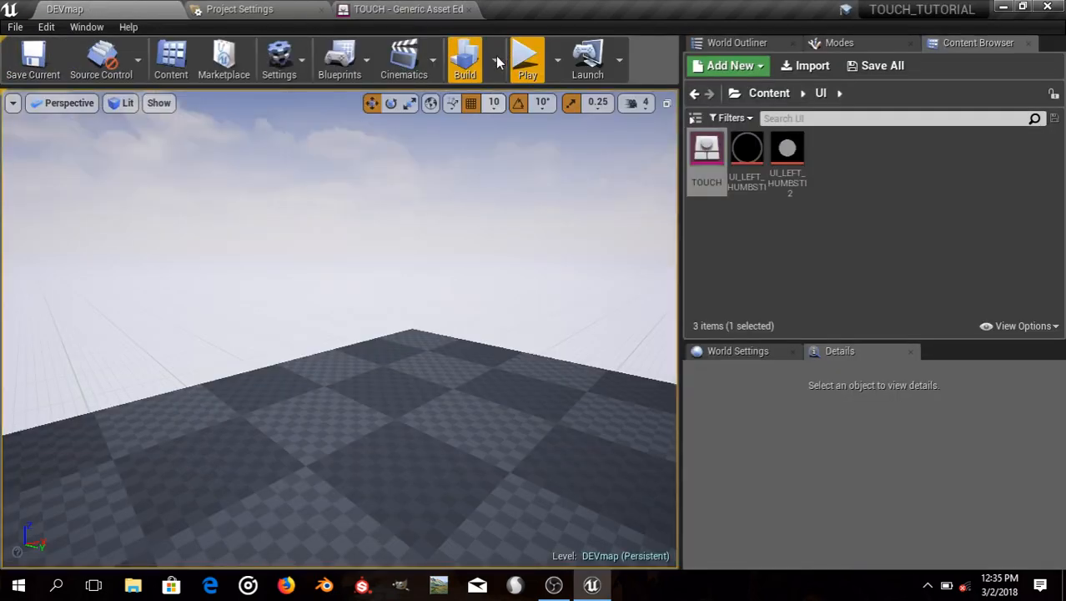
pyautogui.click(526, 65)
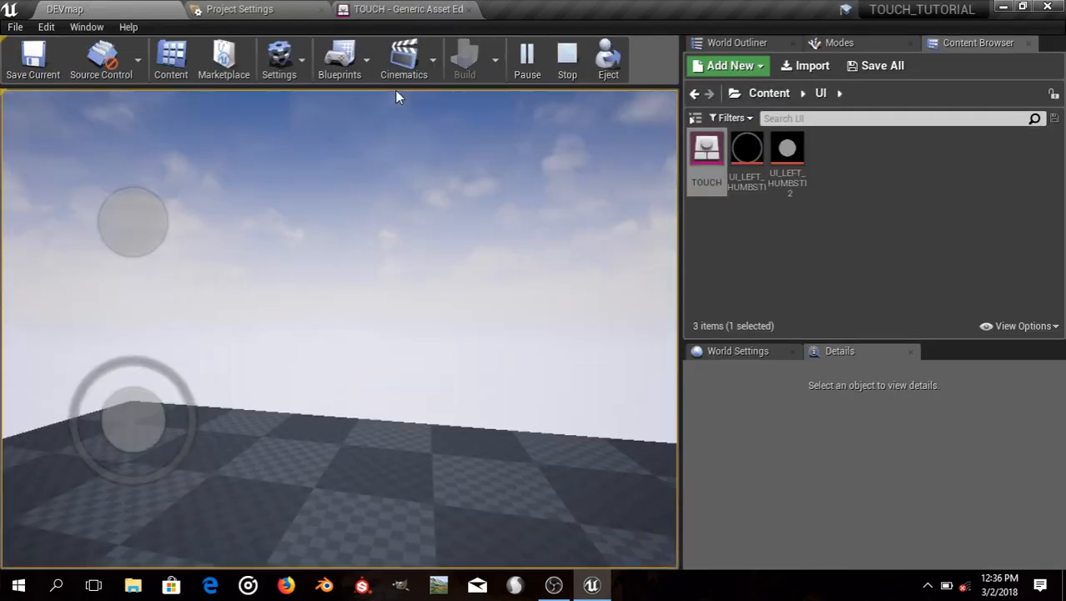
pyautogui.press('Escape')
# Set the second control's Center X to 800 in the TOUCH asset, save it, and run the level to check its position
pyautogui.click(400, 8)
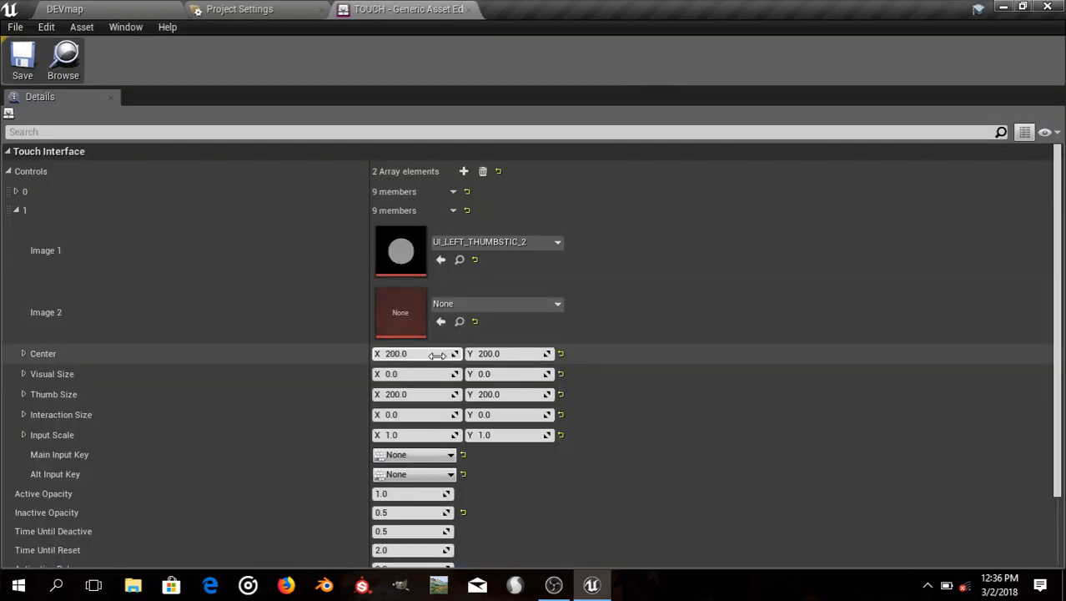
pyautogui.click(392, 354)
pyautogui.click(392, 353)
pyautogui.write('=8')
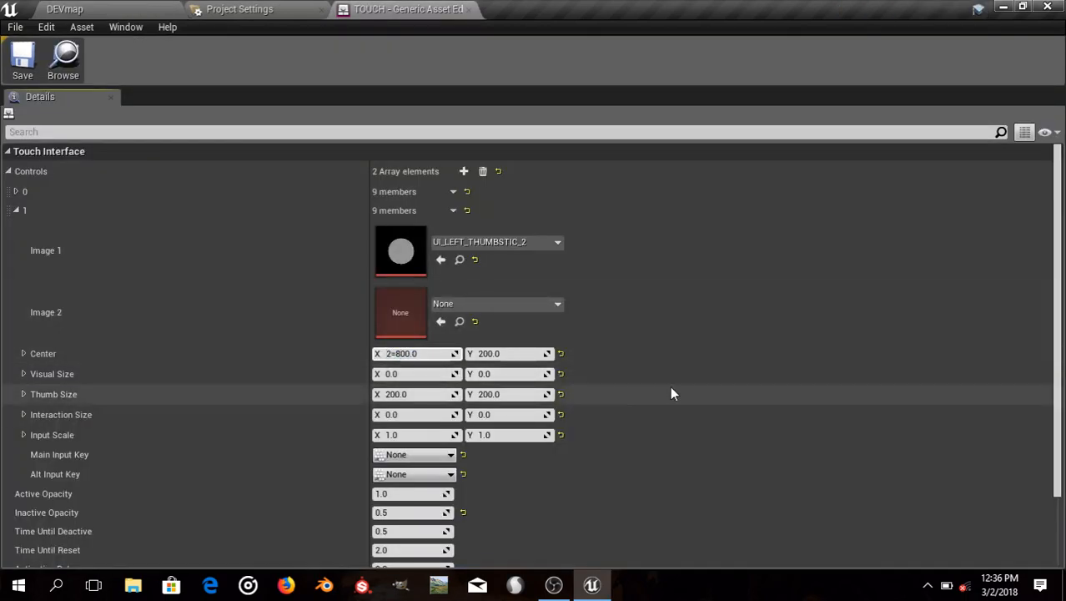
pyautogui.press('Left')
pyautogui.press('BackSpace')
pyautogui.press('BackSpace')
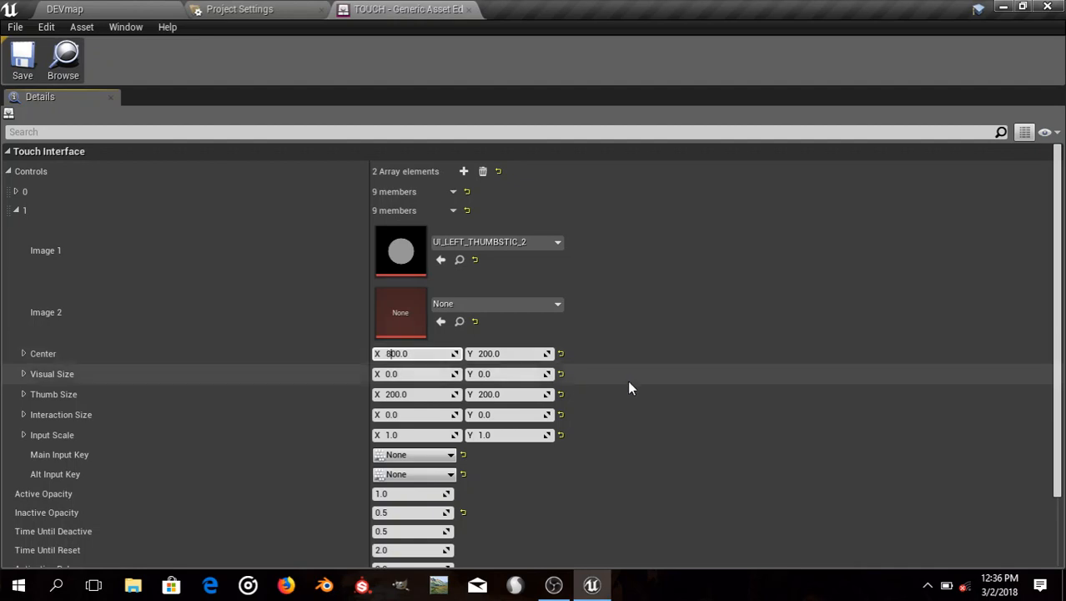
pyautogui.click(22, 58)
pyautogui.click(64, 9)
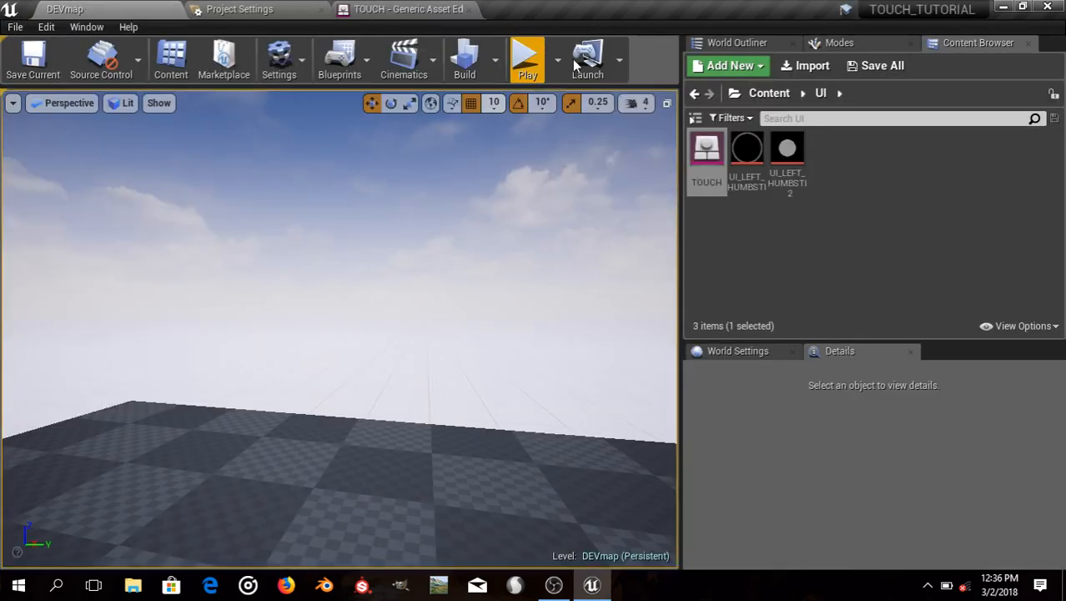
pyautogui.click(527, 60)
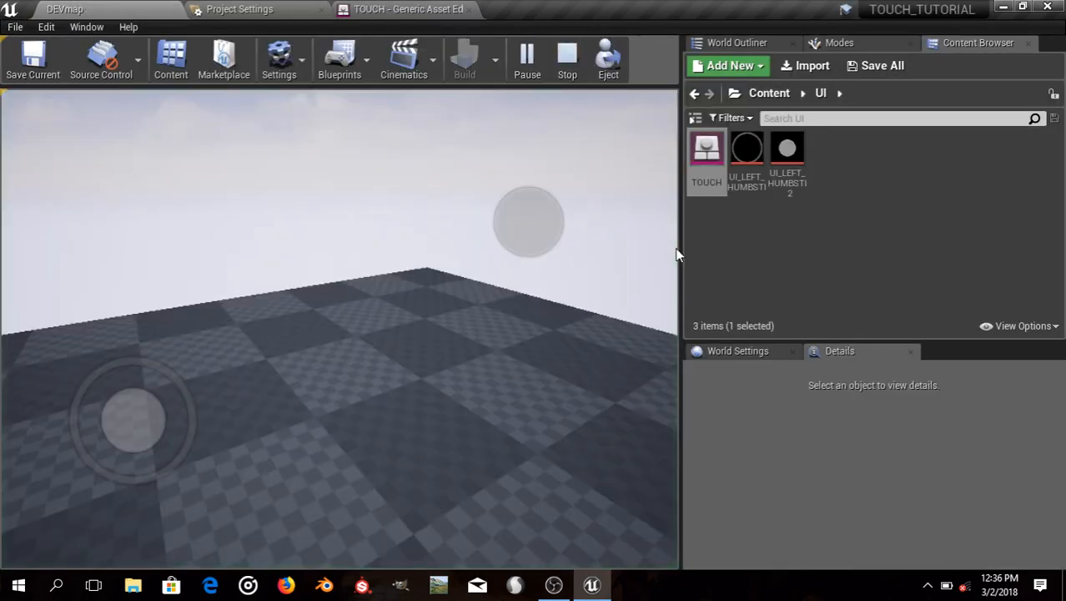
# Change the second control's Center X to 900, save the TOUCH asset, and play the level briefly to check the placement
pyautogui.click(400, 10)
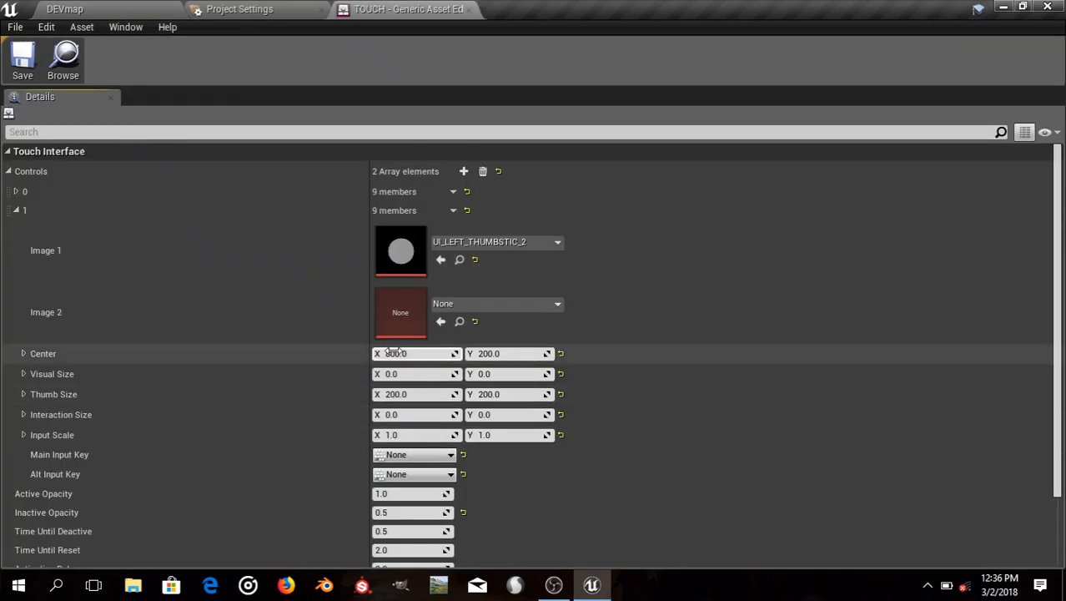
pyautogui.click(392, 352)
pyautogui.click(389, 354)
pyautogui.press('BackSpace')
pyautogui.write('9')
pyautogui.click(697, 462)
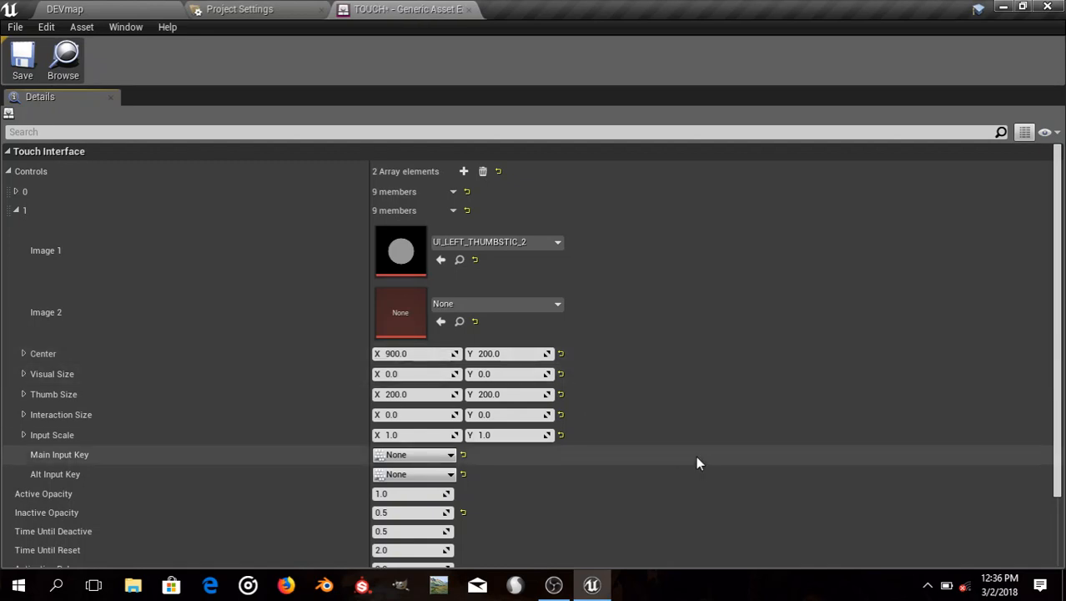
pyautogui.click(31, 73)
pyautogui.click(65, 9)
pyautogui.click(520, 62)
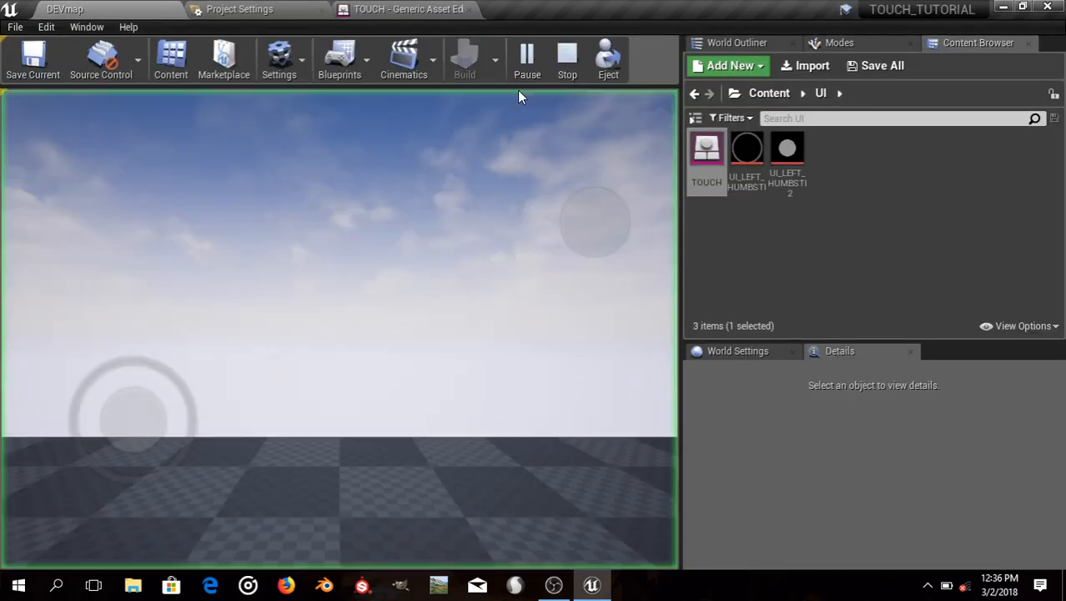
pyautogui.click(568, 58)
# Set the second control's Center to X 700 and Y 500 in the TOUCH asset and save it
pyautogui.click(402, 9)
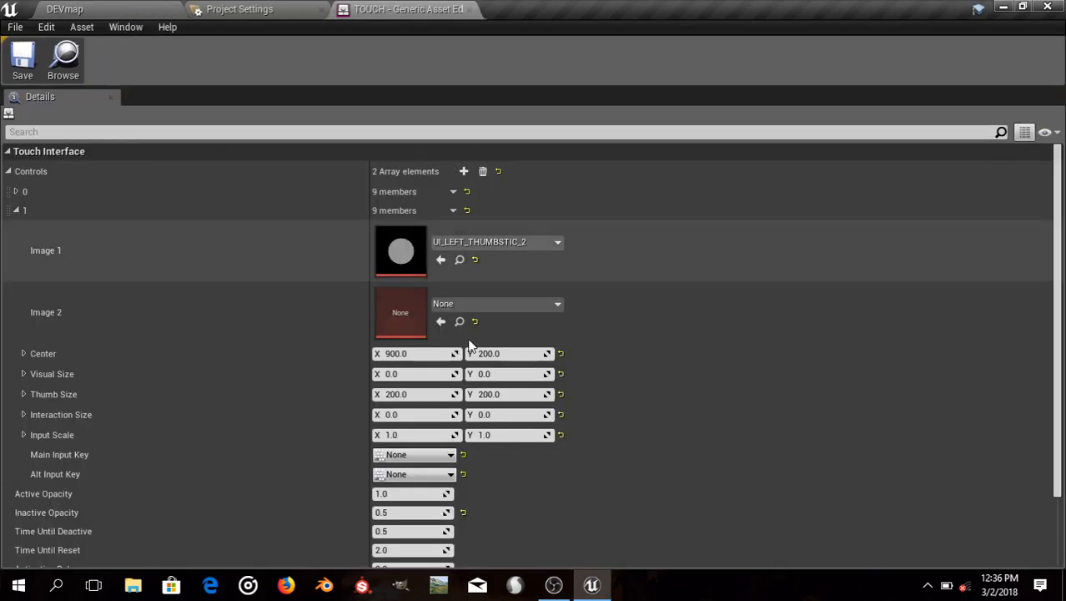
pyautogui.click(389, 353)
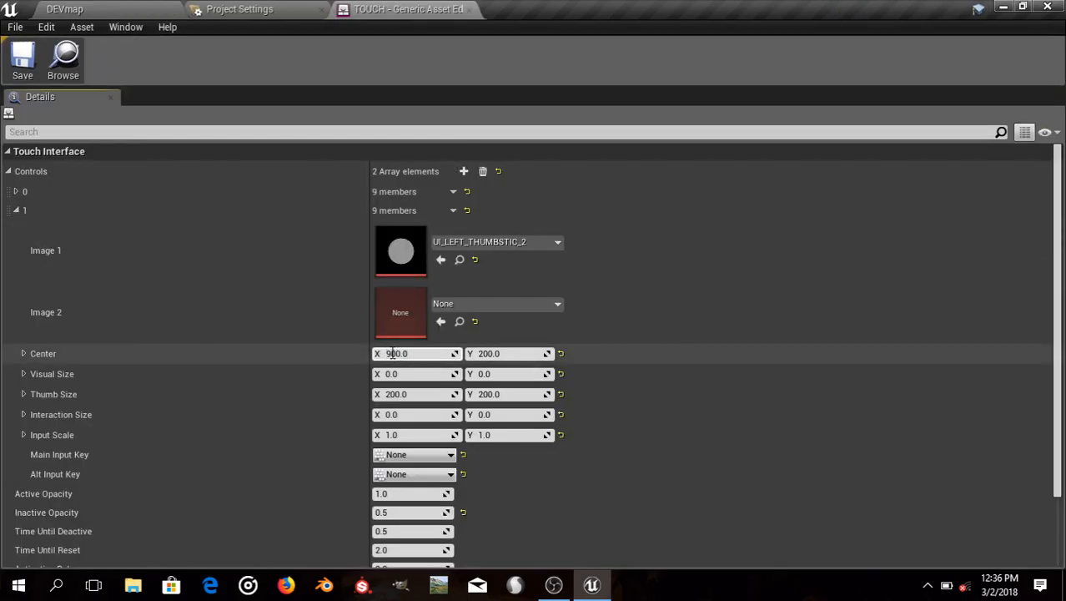
pyautogui.write('==')
pyautogui.press('BackSpace')
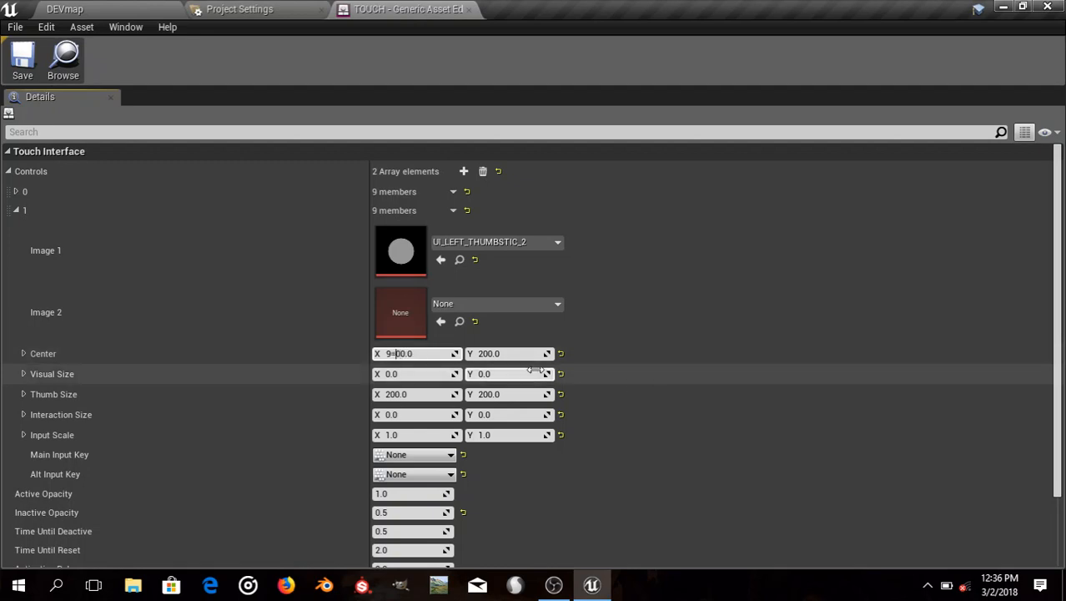
pyautogui.press('BackSpace')
pyautogui.press('BackSpace')
pyautogui.write('7')
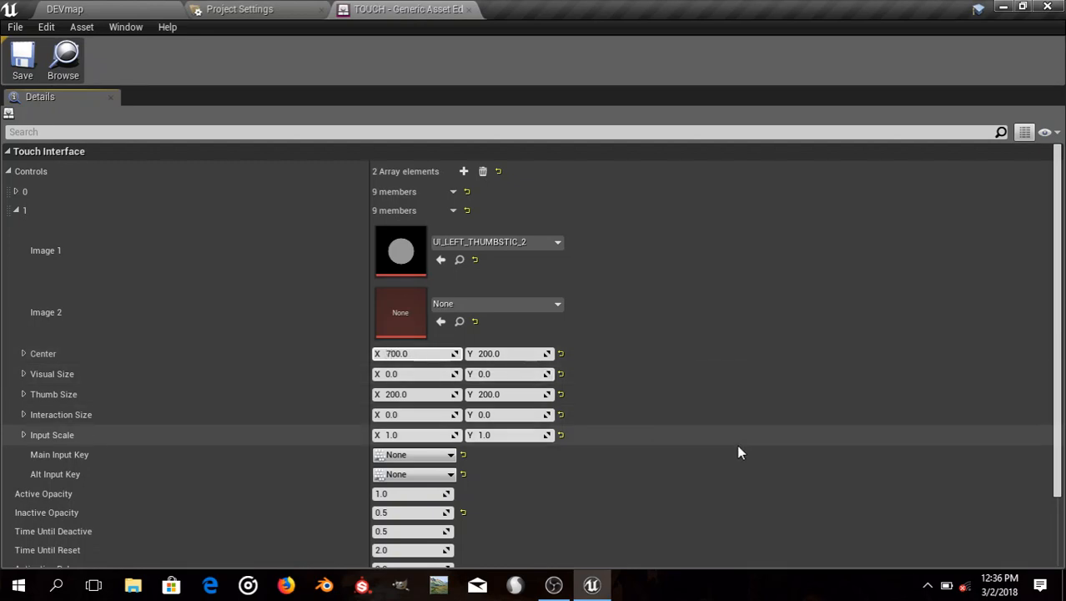
pyautogui.press('Tab')
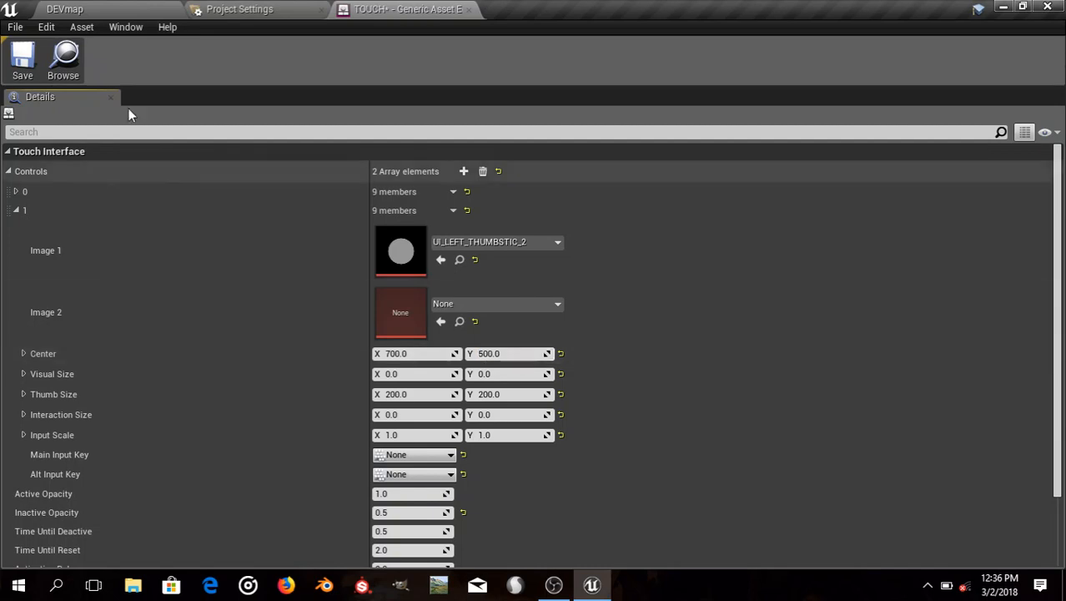
# Play the DEVmap level briefly to compare the second control's placement with the left thumbstick
pyautogui.click(64, 9)
pyautogui.click(528, 62)
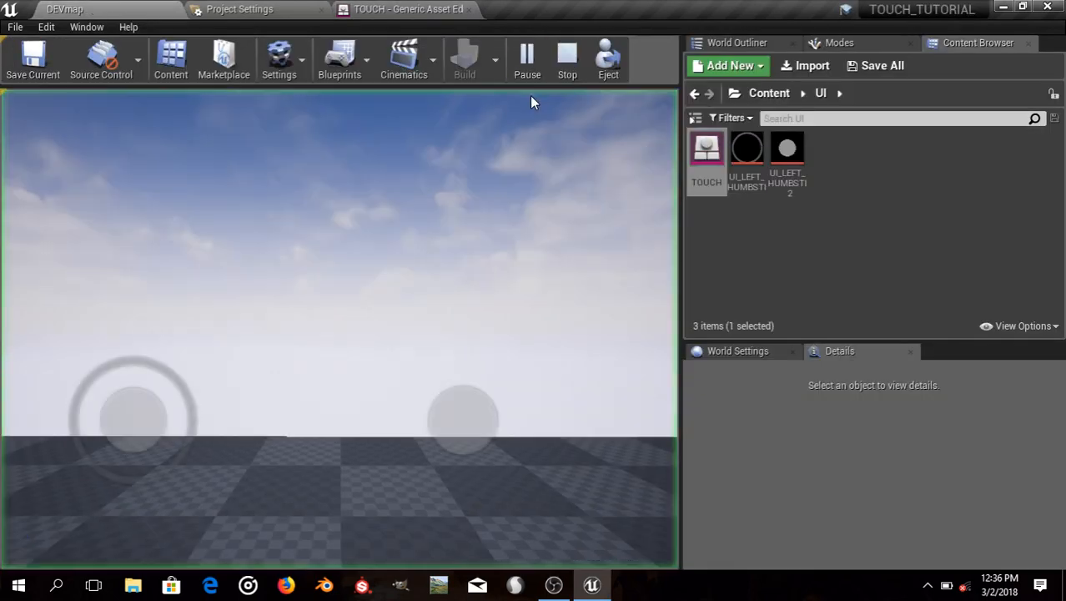
pyautogui.press('Escape')
# Set the second control's Center Y to 300 in the TOUCH asset and save it
pyautogui.click(408, 9)
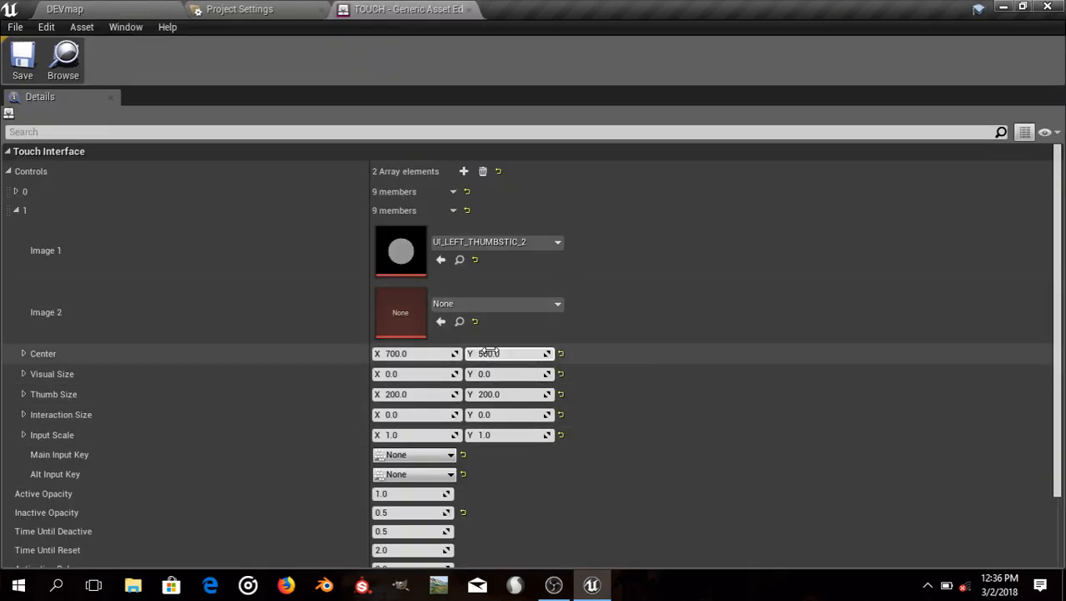
pyautogui.click(488, 352)
pyautogui.click(81, 27)
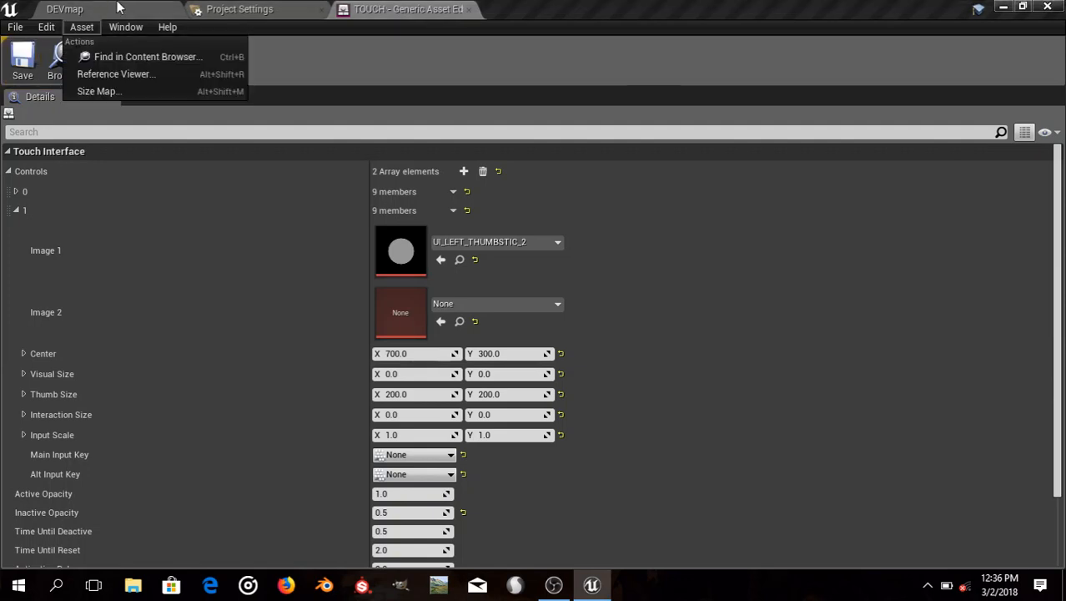
# Play the DEVmap level briefly to check where the second control sits relative to the left thumbstick
pyautogui.click(117, 8)
pyautogui.click(525, 56)
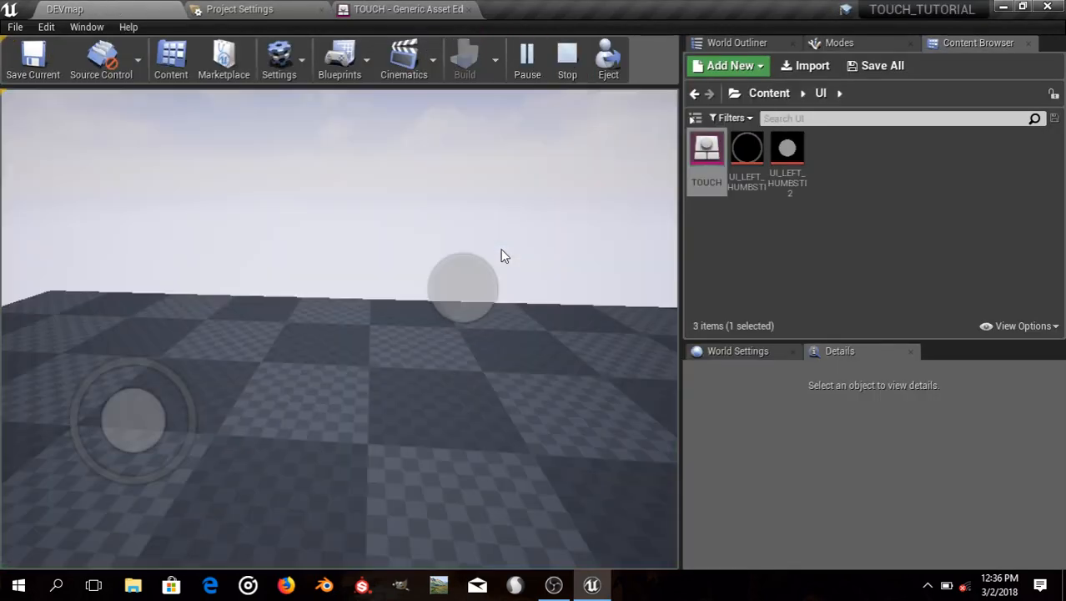
pyautogui.press('Escape')
# Set the second control's Center Y to 400 in the TOUCH asset and save it
pyautogui.click(405, 8)
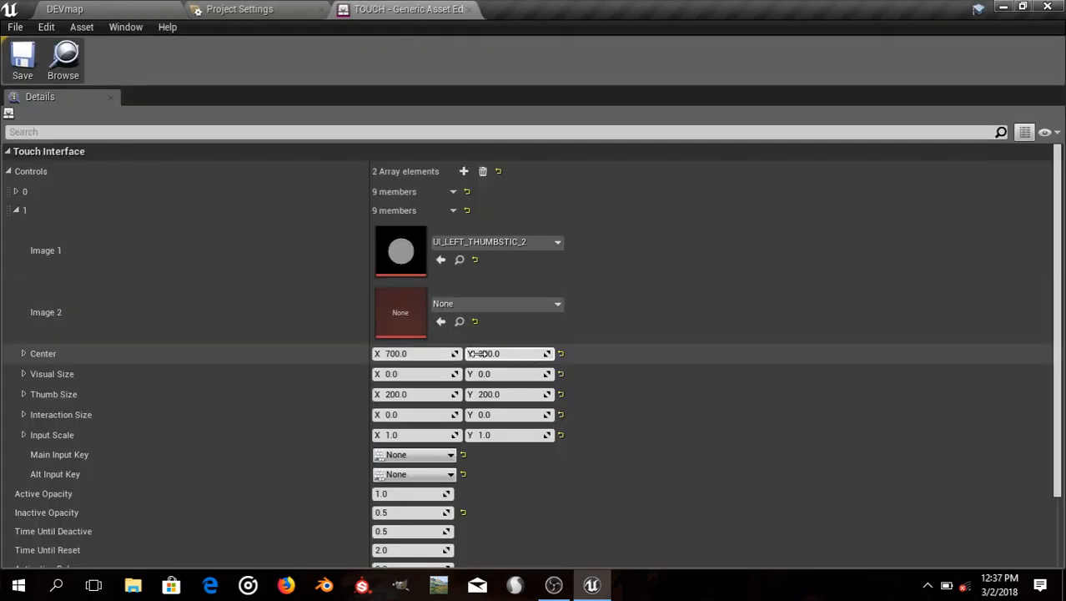
pyautogui.click(485, 353)
pyautogui.click(10, 64)
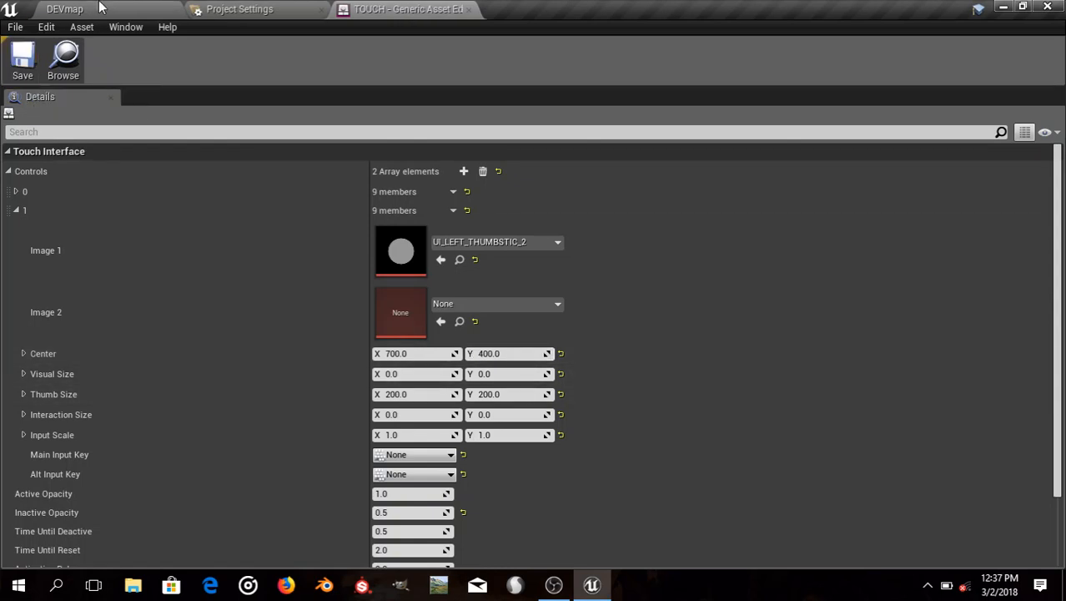
# Play the DEVmap level, look around to check the second control's new placement, and return to the TOUCH asset
pyautogui.click(100, 7)
pyautogui.click(521, 67)
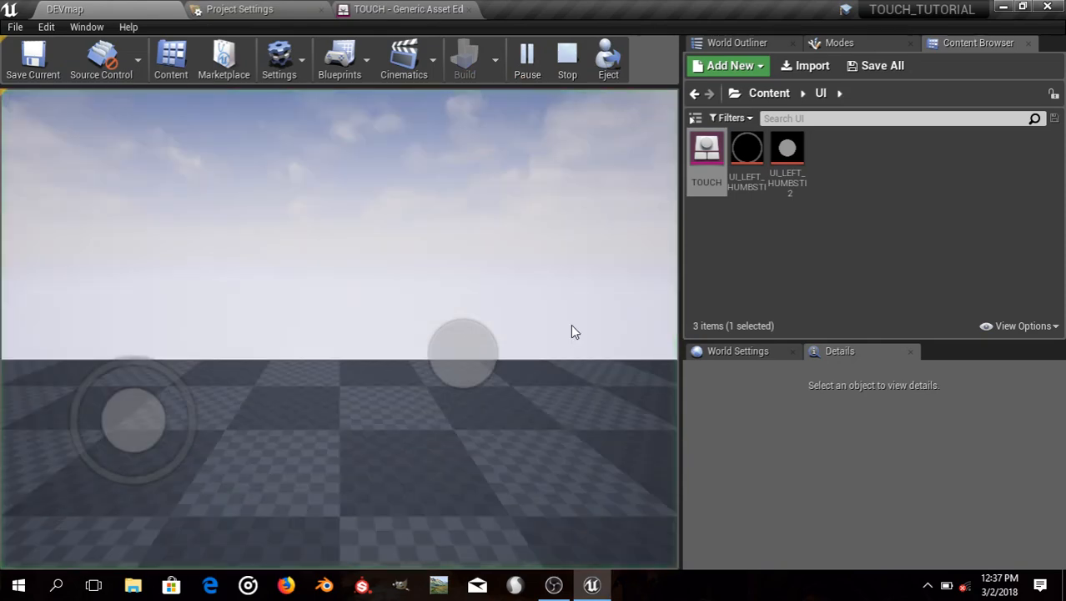
pyautogui.moveTo(644, 338); pyautogui.dragTo(677, 399)
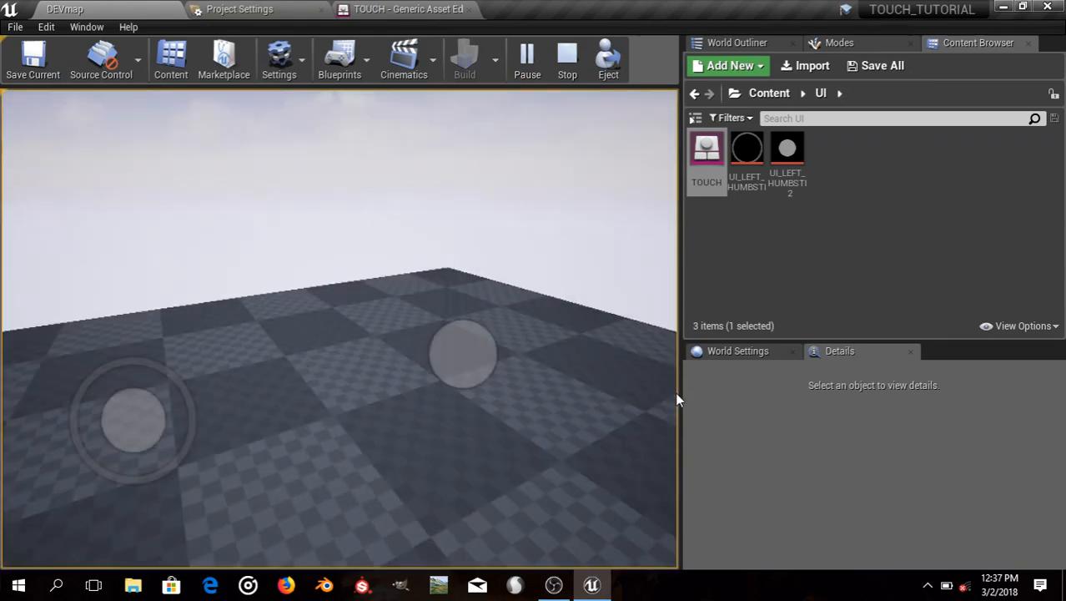
pyautogui.click(402, 10)
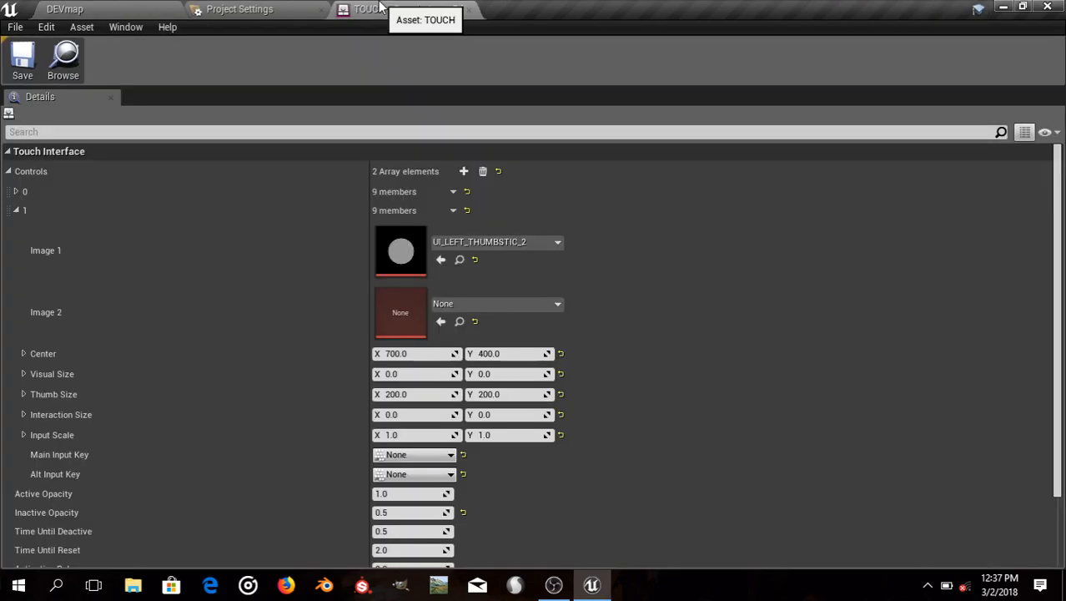
# Import the WHITE image from the ADVENTURE folder on the desktop into the project's UI content folder
pyautogui.click(166, 9)
pyautogui.click(868, 234)
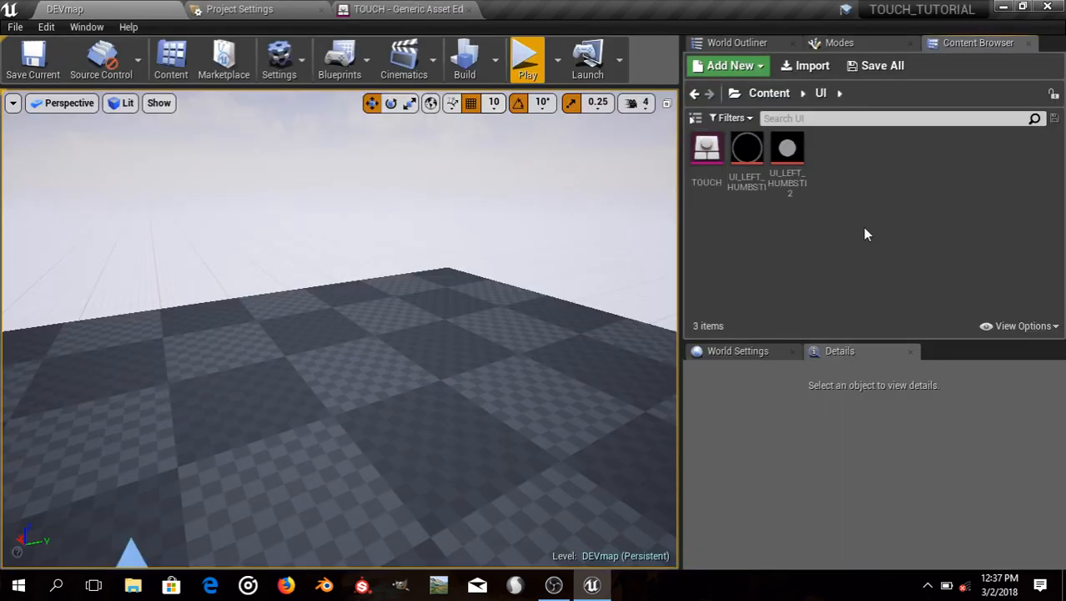
pyautogui.click(807, 66)
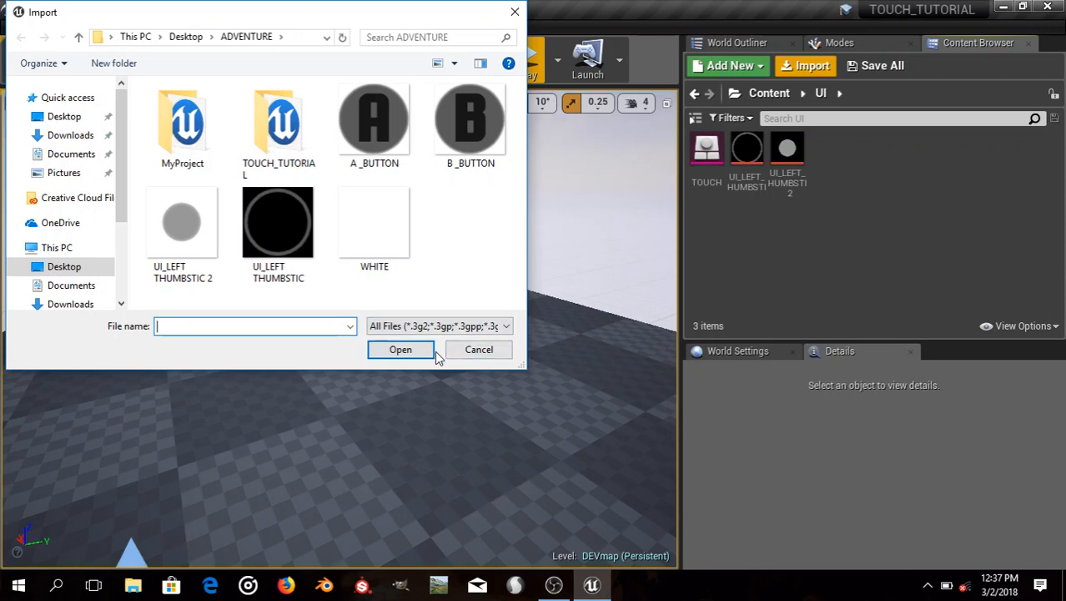
pyautogui.click(397, 239)
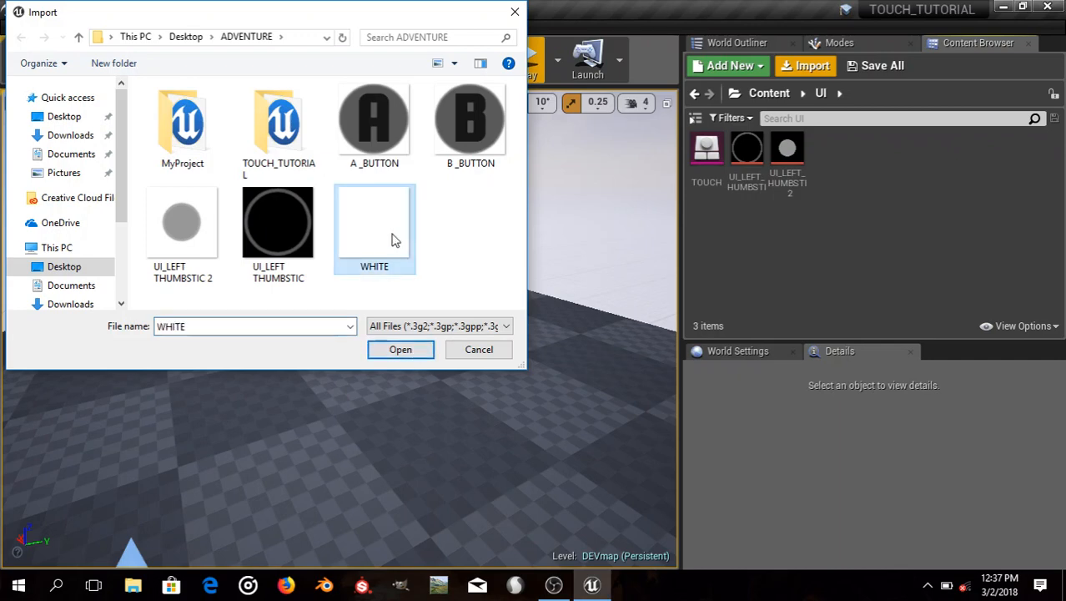
pyautogui.click(400, 349)
pyautogui.click(880, 261)
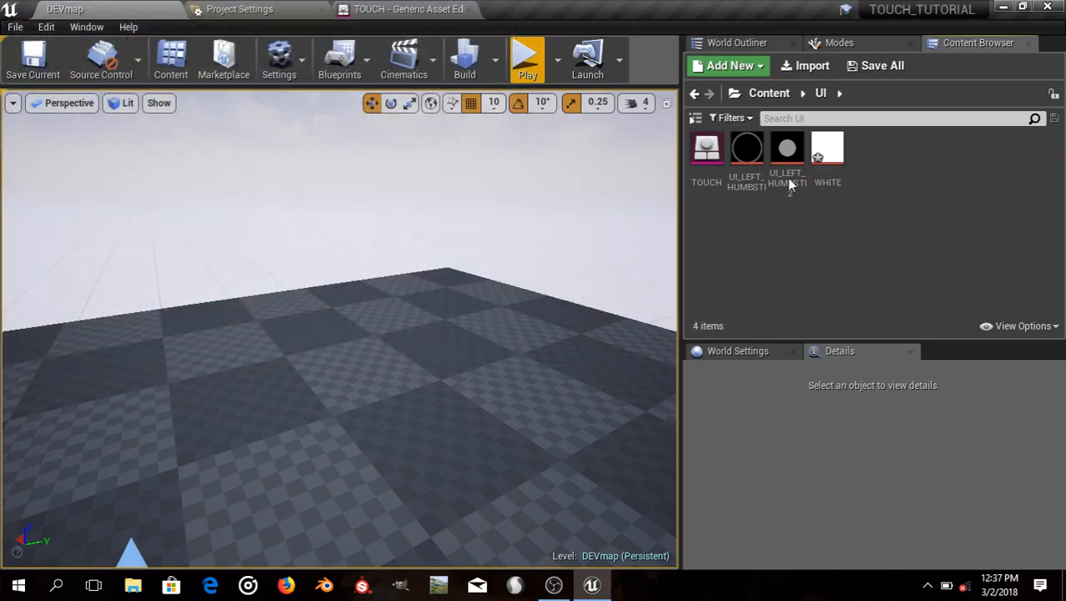
# Assign the WHITE texture as Image 2 of the second control in the TOUCH asset
pyautogui.click(417, 10)
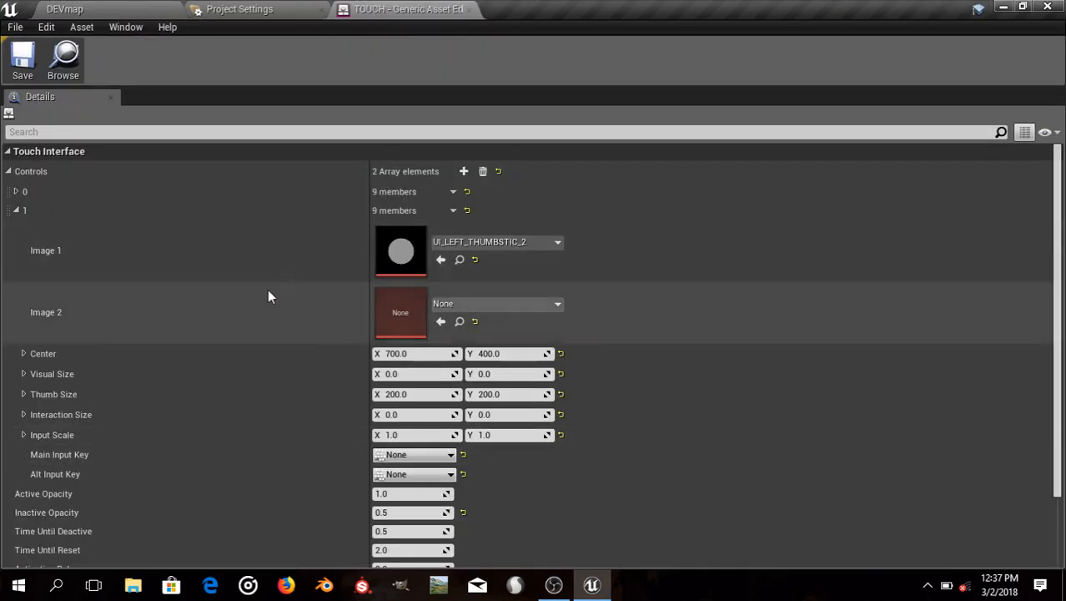
pyautogui.click(504, 305)
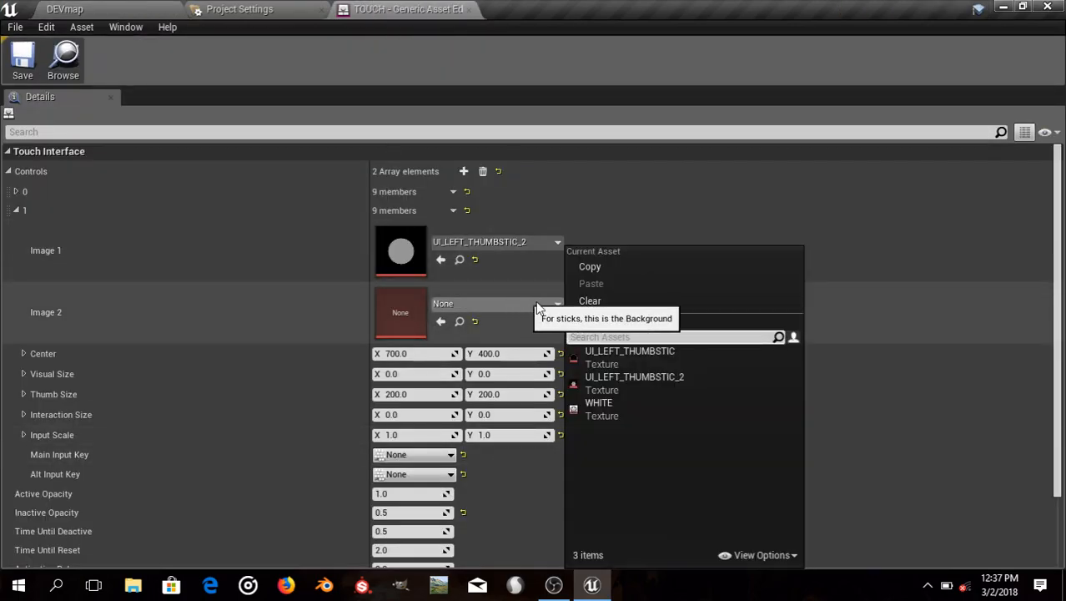
pyautogui.click(646, 415)
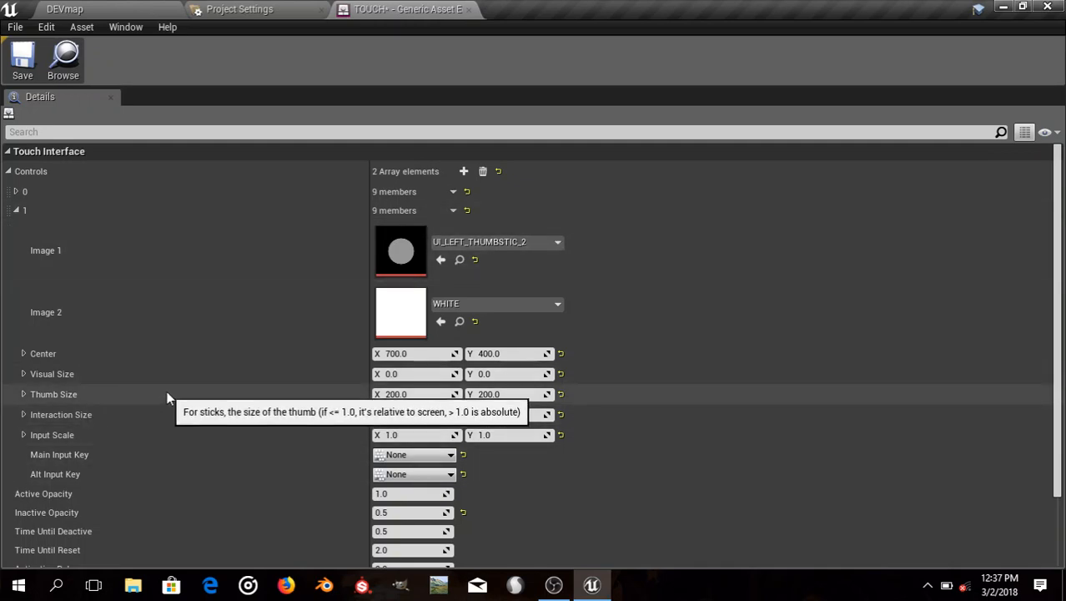
# Set the second control's Visual Size to X 500 and Y 500 and save the TOUCH asset
pyautogui.click(417, 373)
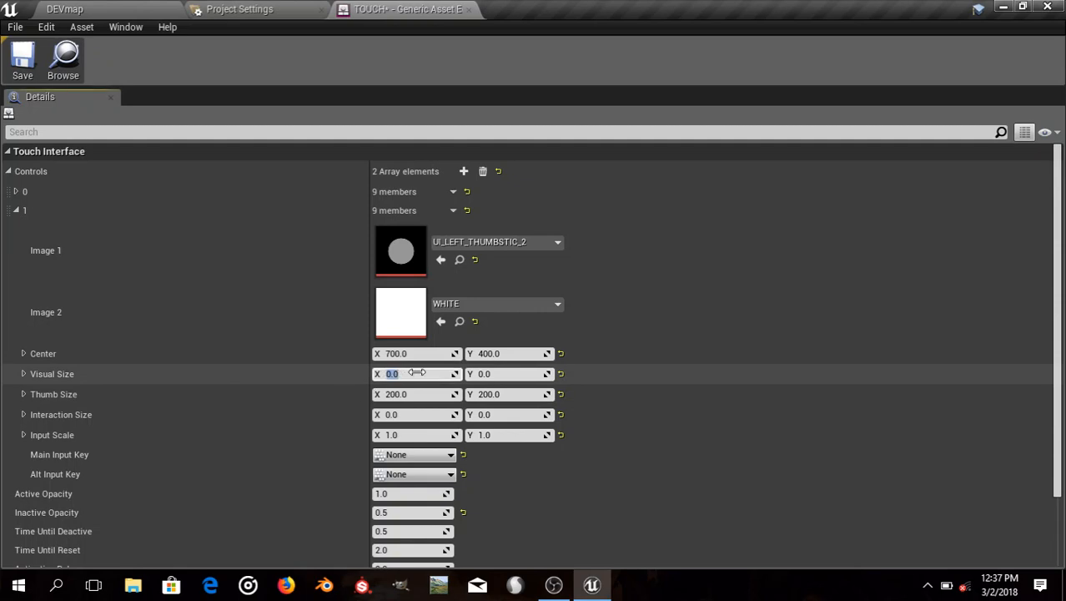
pyautogui.write('500')
pyautogui.click(492, 375)
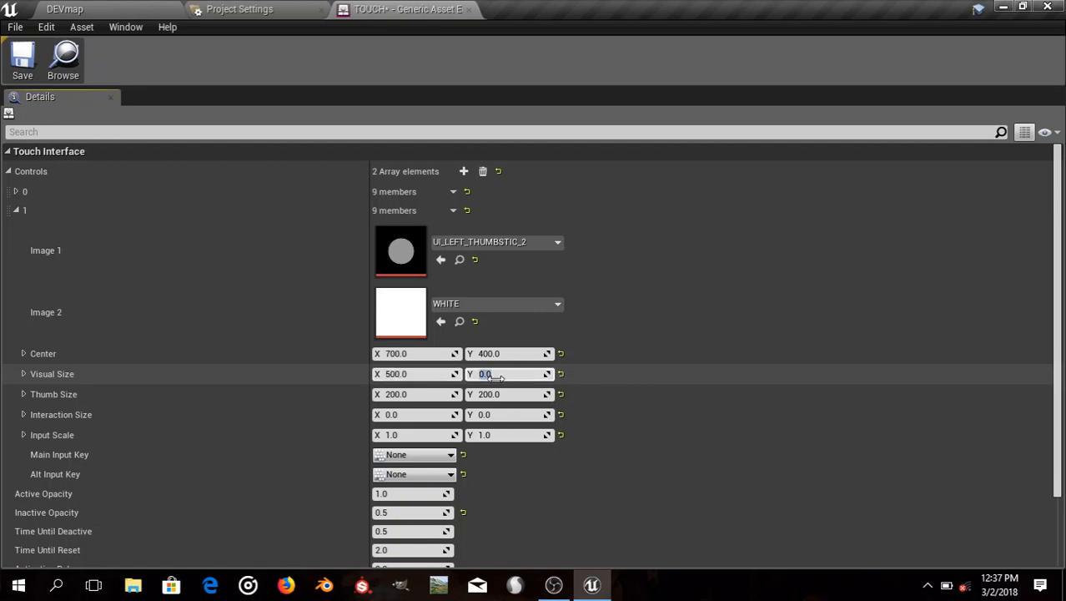
pyautogui.write('500')
pyautogui.press('Return')
pyautogui.click(23, 58)
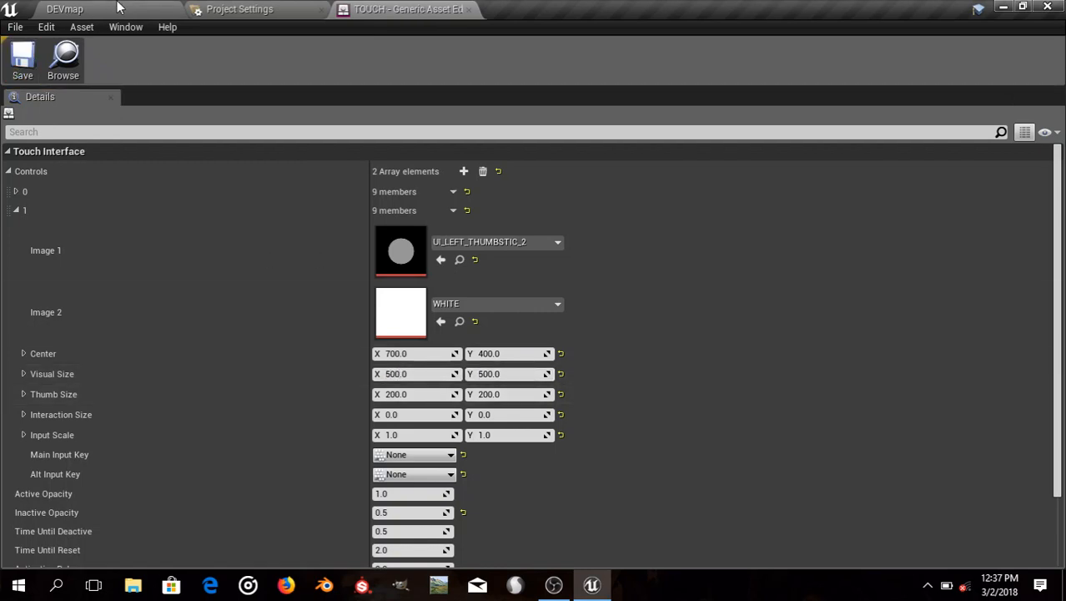
# Play the DEVmap level and look around to check the size of the second control's white background
pyautogui.click(64, 8)
pyautogui.click(524, 60)
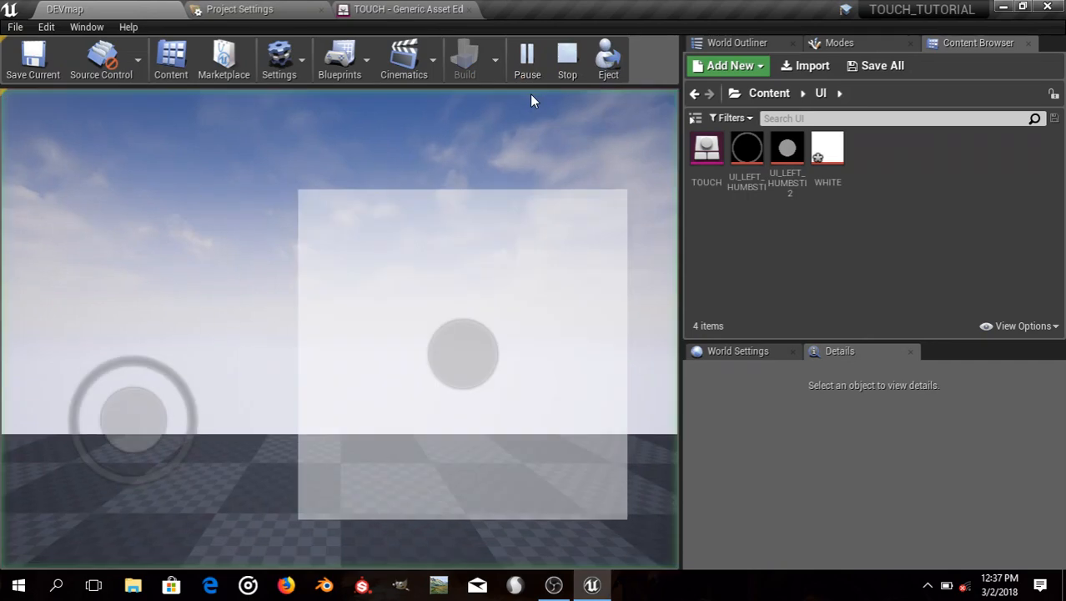
pyautogui.moveTo(468, 126); pyautogui.dragTo(404, 86)
# Set the second control's Visual Size Y to 800 in the TOUCH asset and save it
pyautogui.click(403, 9)
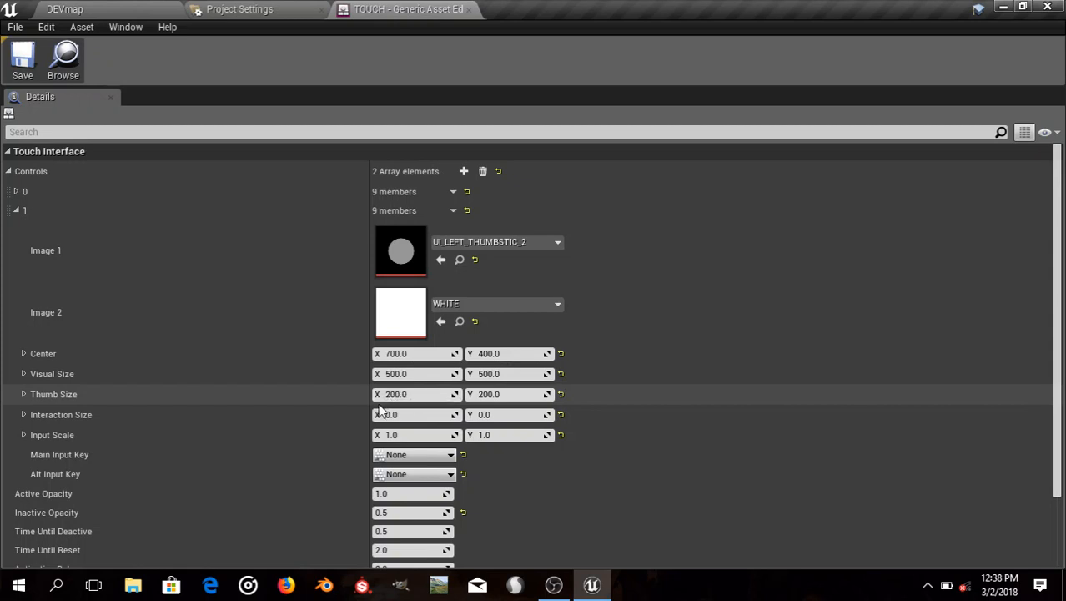
pyautogui.scroll(-1, 405, 417)
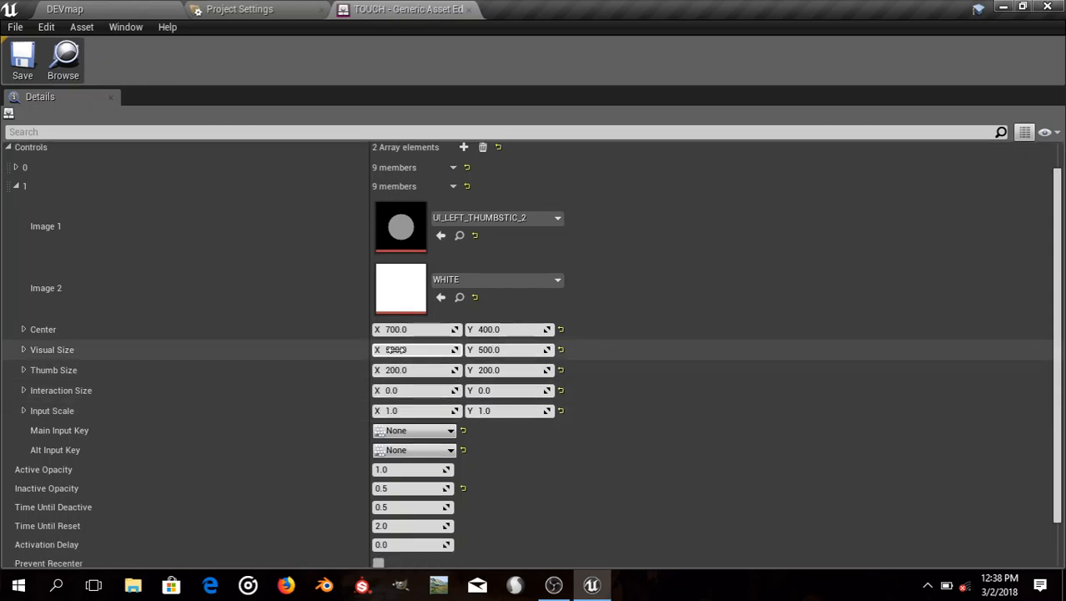
pyautogui.click(484, 350)
pyautogui.click(493, 352)
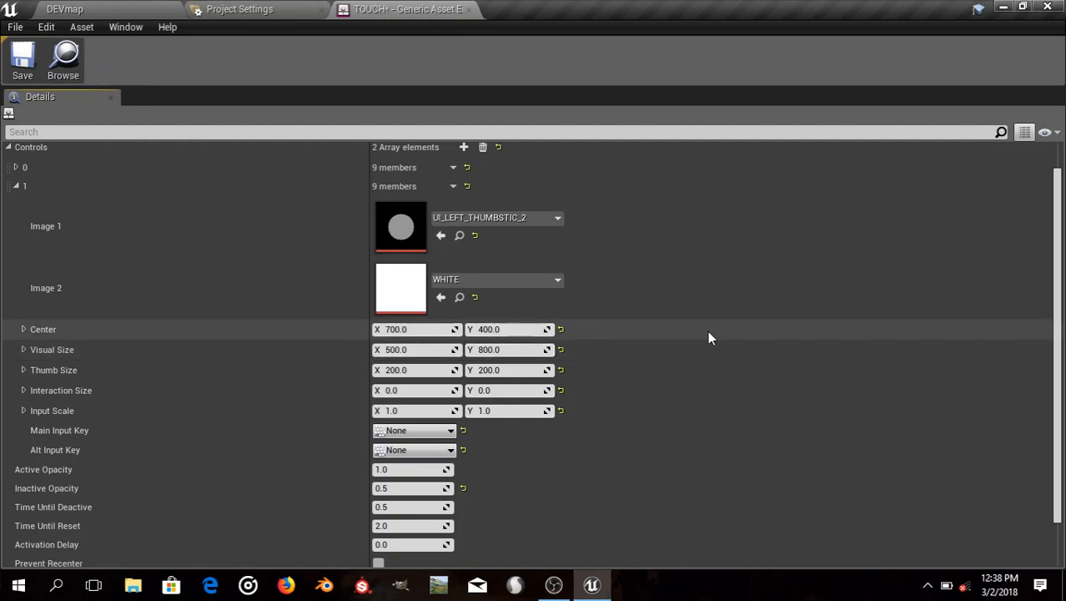
# Play the DEVmap level briefly to check the taller white background of the second control
pyautogui.click(69, 8)
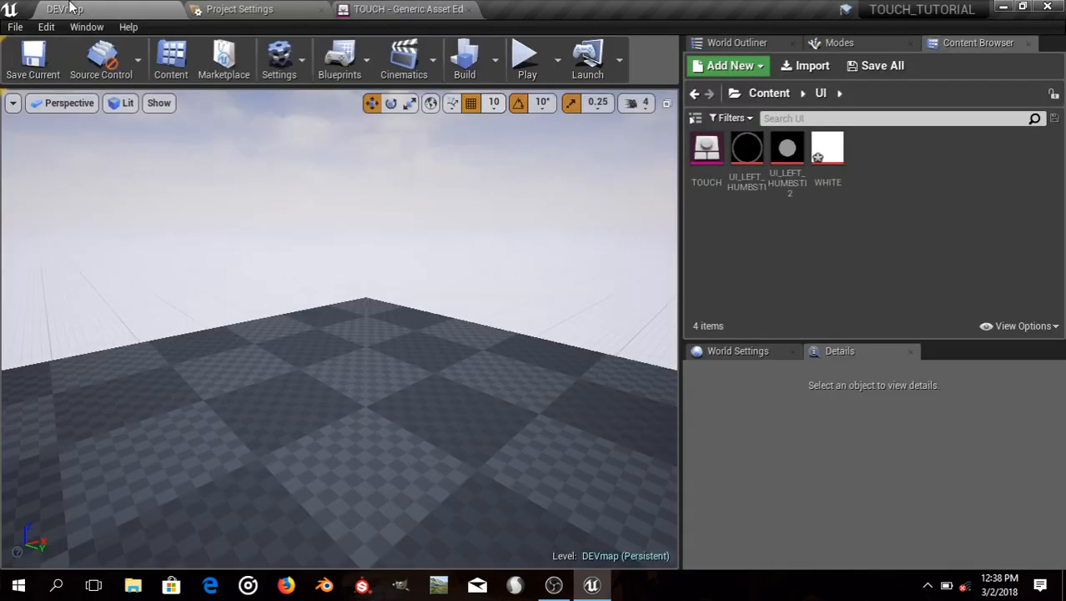
pyautogui.click(524, 65)
pyautogui.press('Escape')
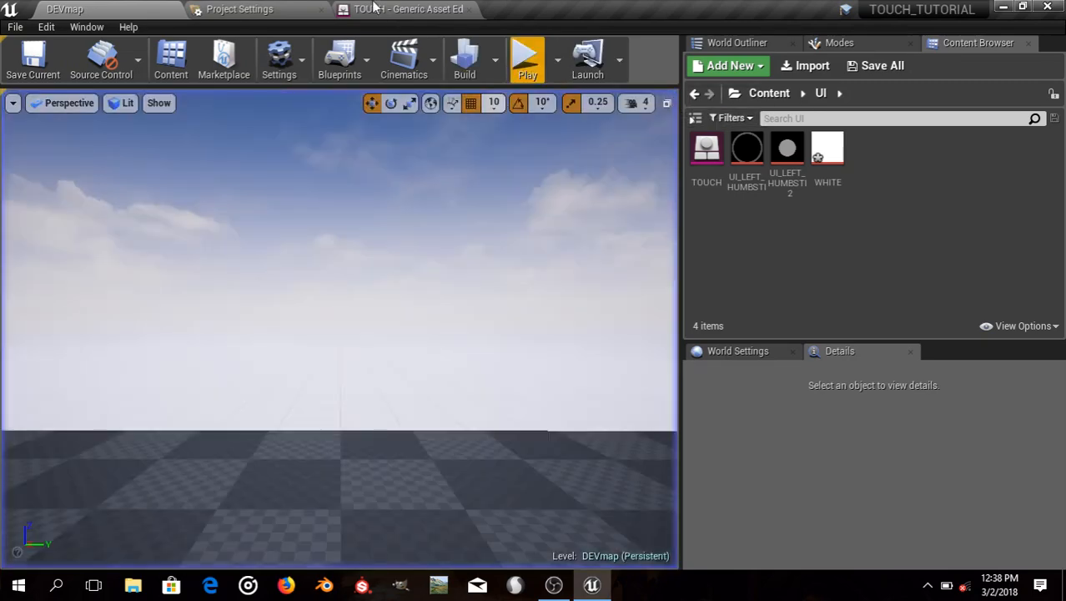
# Set the second control's Visual Size to X 600 and Y 600 and save the TOUCH asset
pyautogui.click(379, 8)
pyautogui.click(484, 351)
pyautogui.click(484, 350)
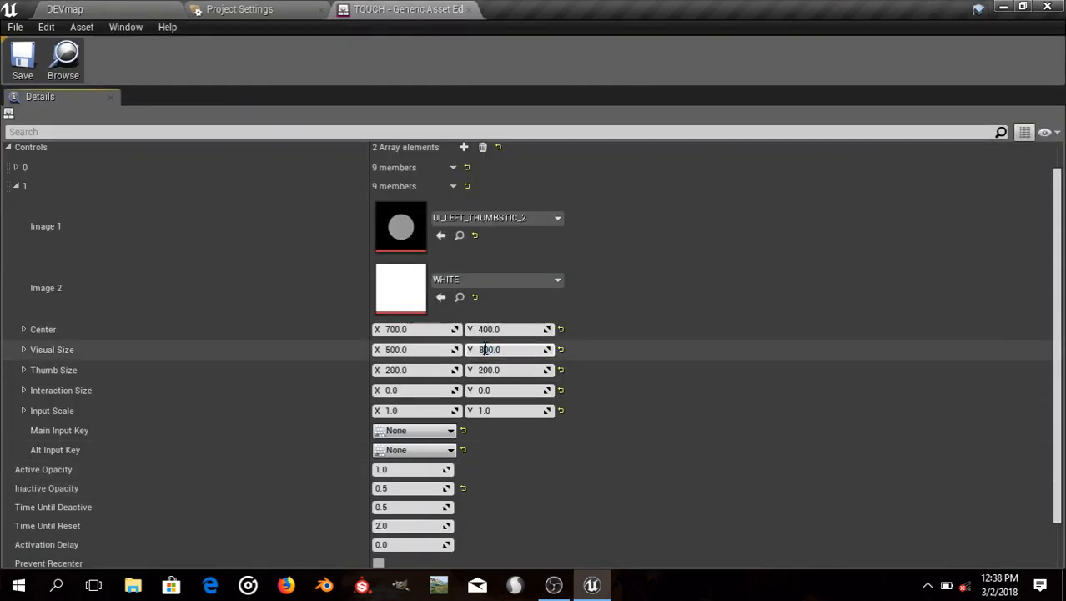
pyautogui.write('=6')
pyautogui.press('BackSpace')
pyautogui.press('BackSpace')
pyautogui.press('BackSpace')
pyautogui.write('6')
pyautogui.press('Return')
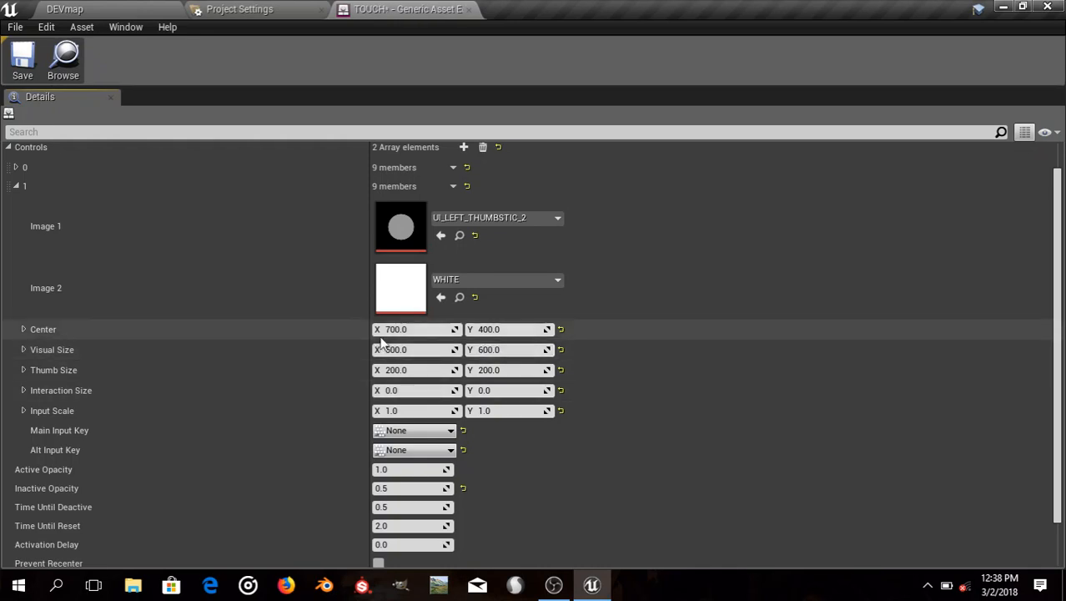
pyautogui.click(387, 350)
pyautogui.click(387, 349)
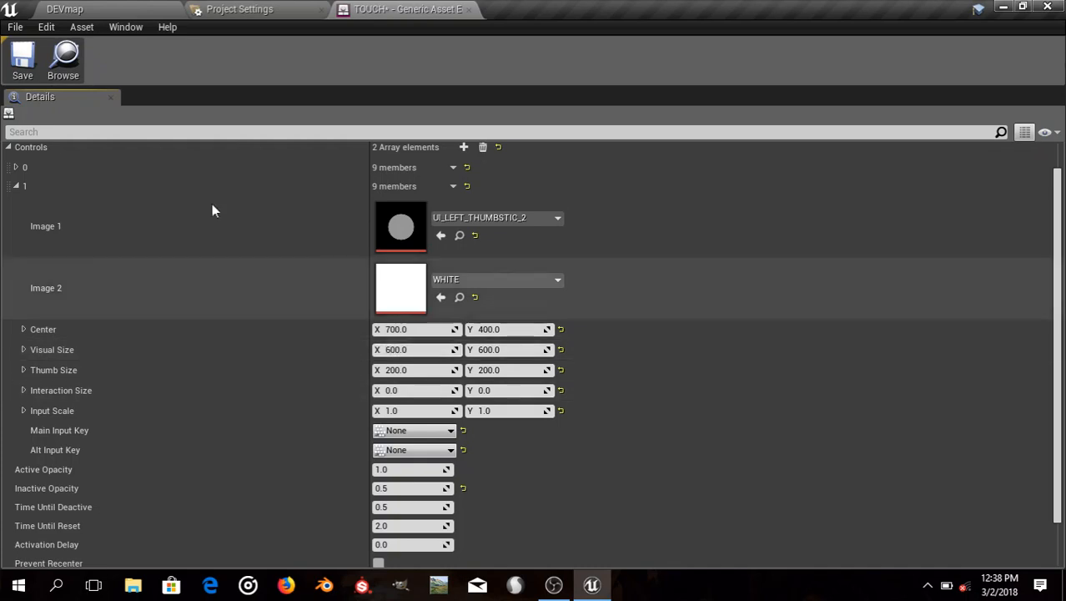
pyautogui.click(22, 57)
# Play the DEVmap level and look around to check the square white background's coverage of the view
pyautogui.click(75, 9)
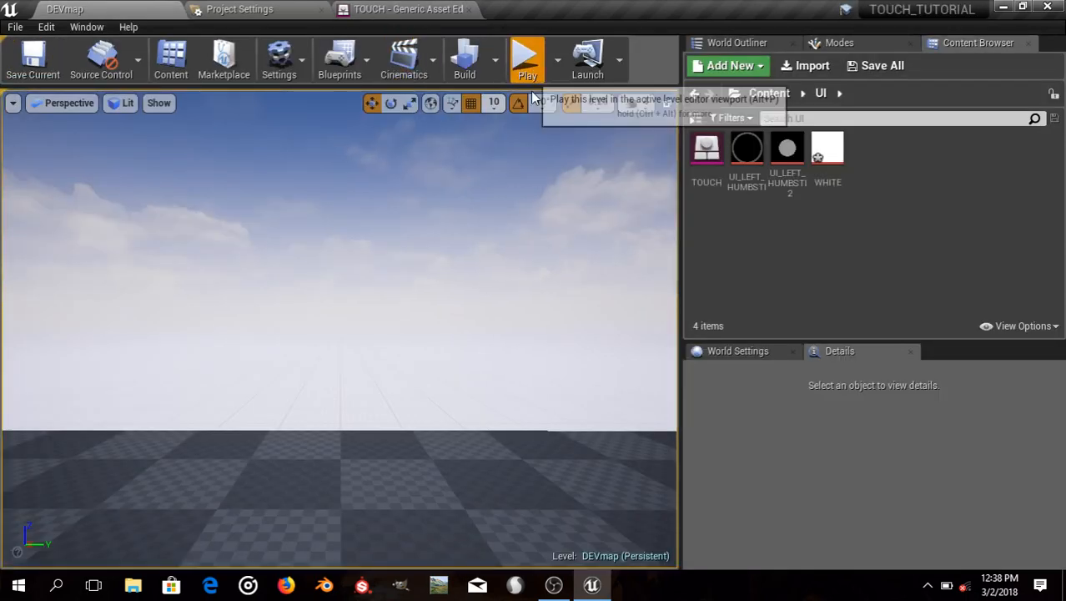
pyautogui.click(521, 65)
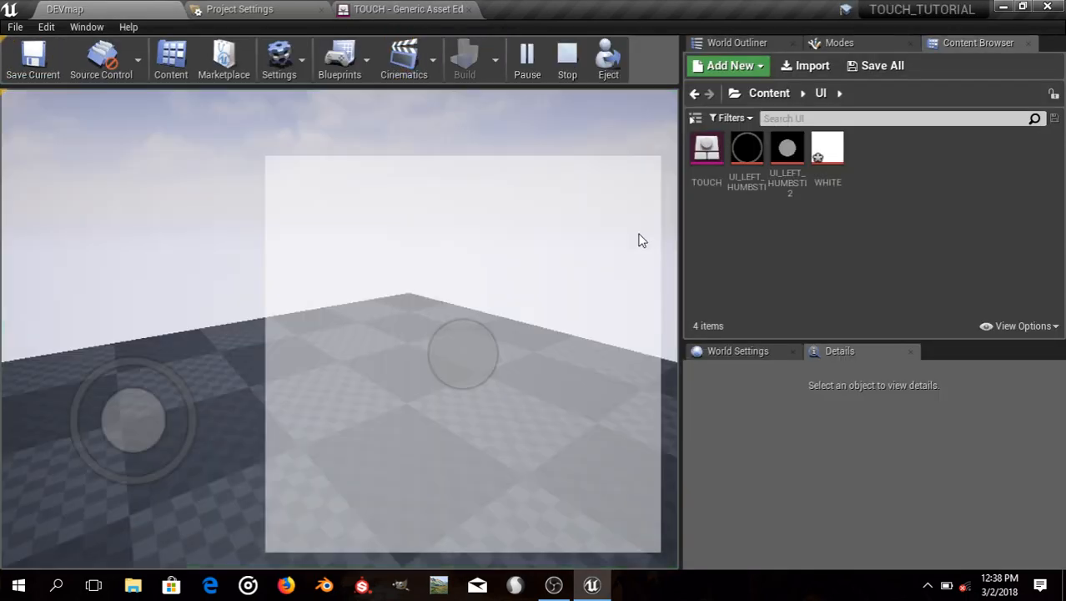
pyautogui.moveTo(641, 241); pyautogui.dragTo(595, 265)
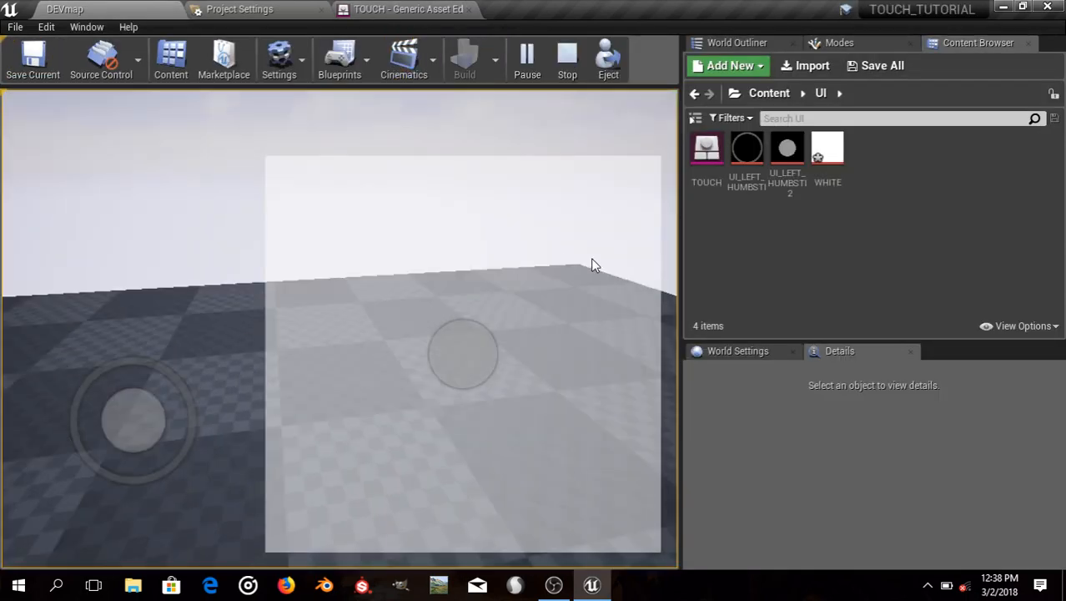
# Set the second control's Visual Size Y to 500 and save the TOUCH asset
pyautogui.click(408, 9)
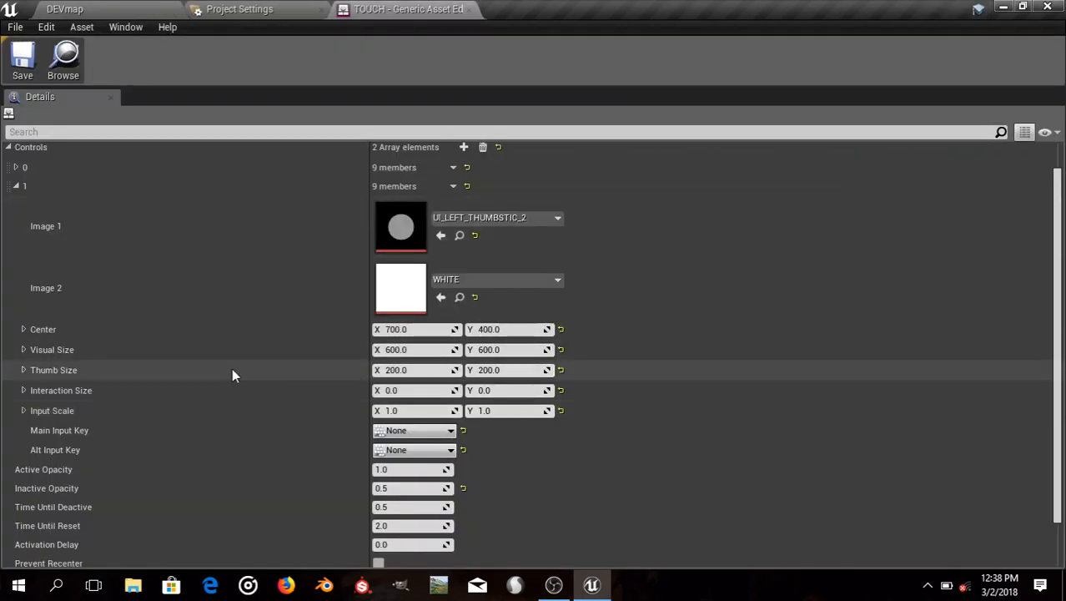
pyautogui.click(484, 350)
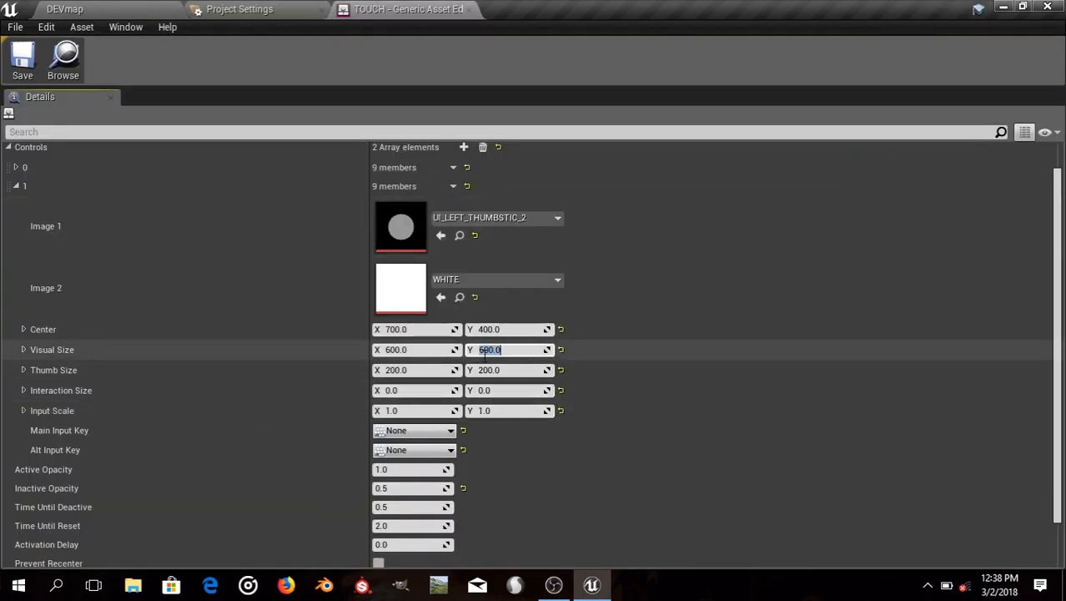
pyautogui.click(484, 350)
pyautogui.click(723, 352)
pyautogui.click(31, 43)
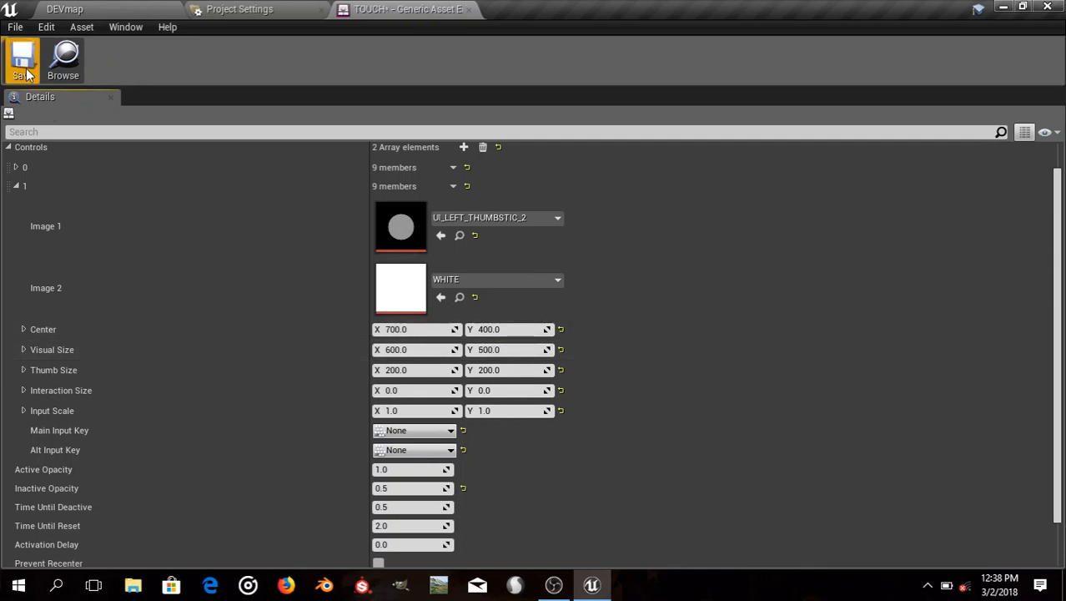
# Play the DEVmap level briefly and look around to check the shortened white background
pyautogui.click(101, 8)
pyautogui.click(526, 58)
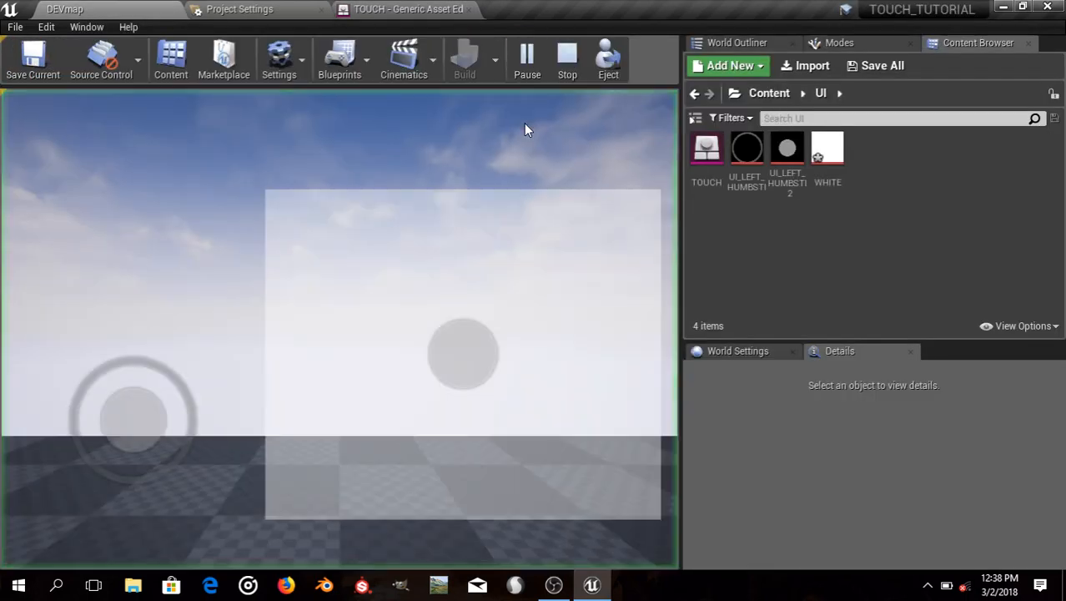
pyautogui.moveTo(652, 166); pyautogui.dragTo(641, 167)
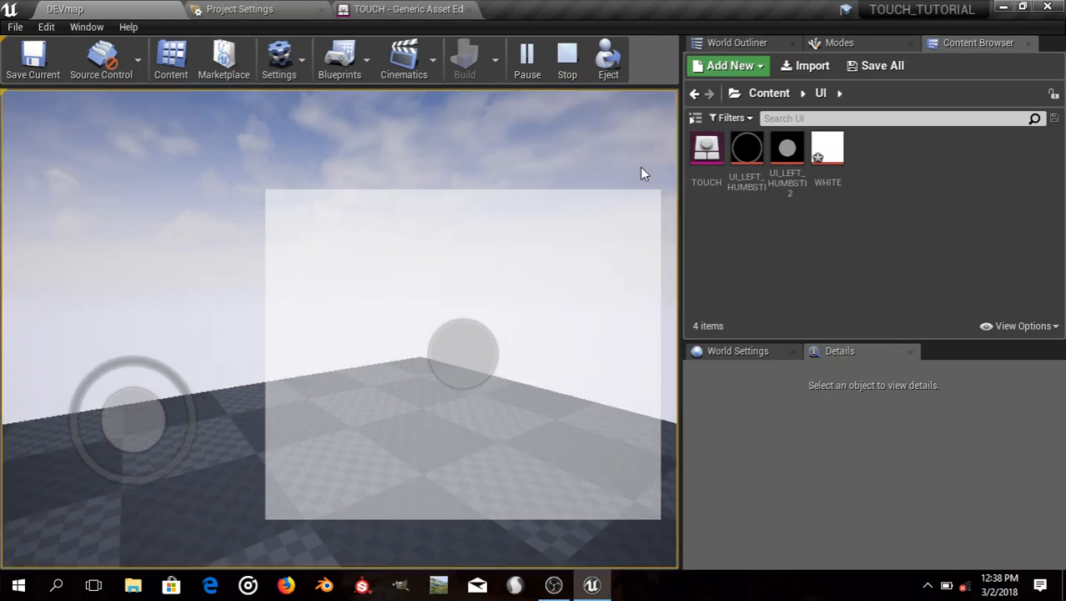
pyautogui.press('Escape')
# Set the second control's Interaction Size to X 600 and Y 500 and save the TOUCH asset
pyautogui.click(409, 9)
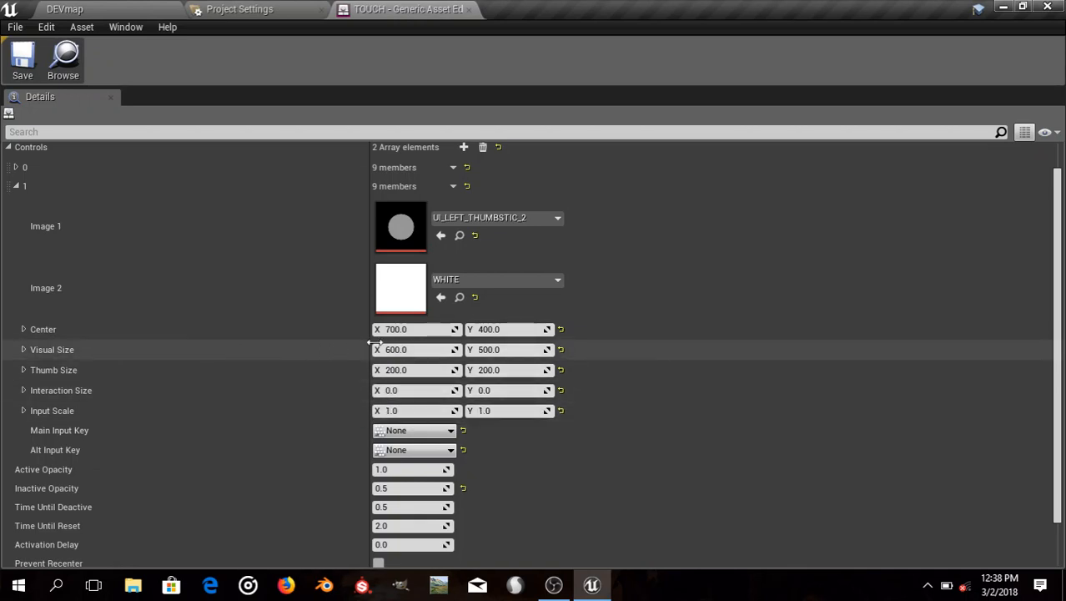
pyautogui.click(407, 390)
pyautogui.write('60')
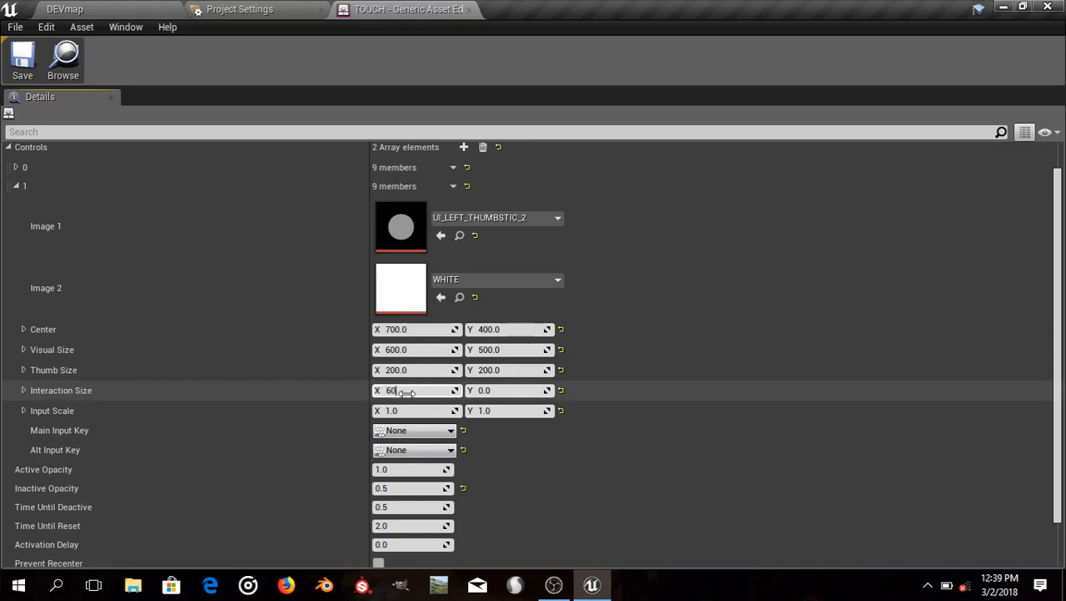
pyautogui.write('0')
pyautogui.press('Return')
pyautogui.click(513, 390)
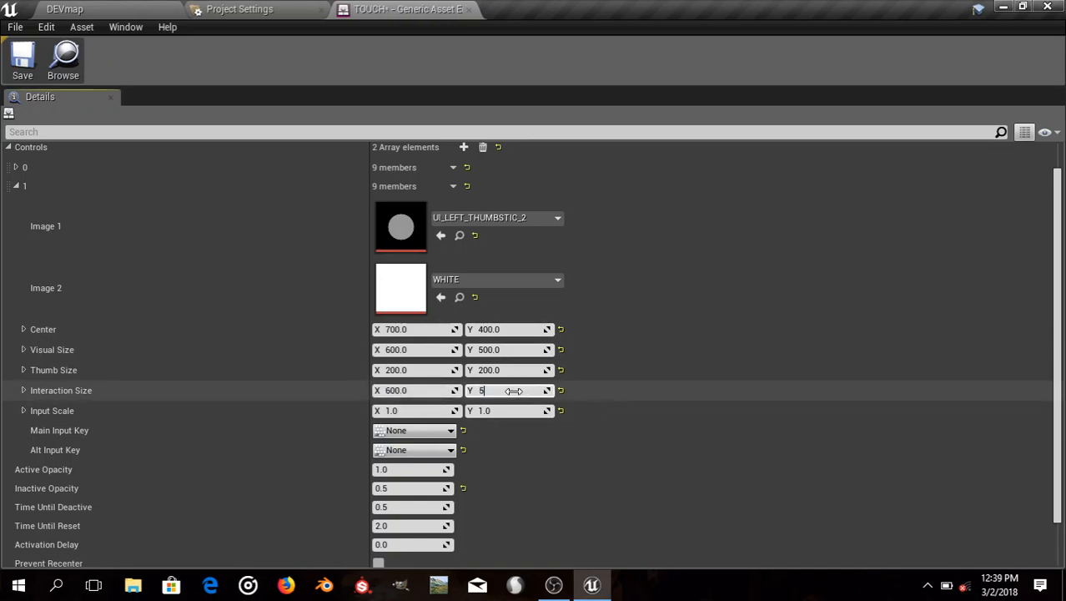
pyautogui.write('500')
pyautogui.press('Return')
pyautogui.click(22, 59)
# Play the DEVmap level and move the second control's thumb around to test its interaction area
pyautogui.click(64, 10)
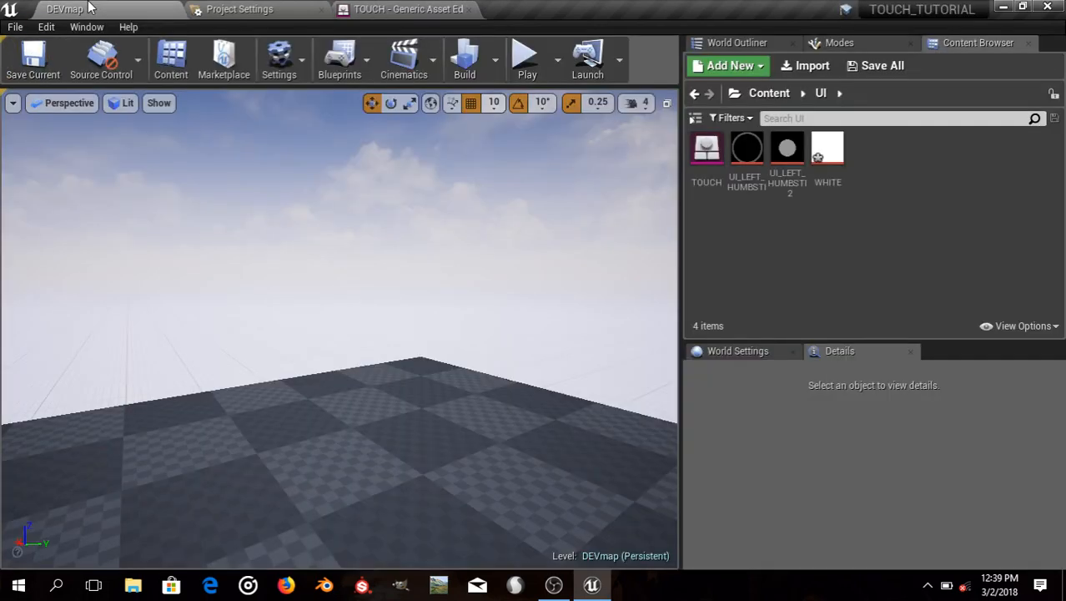
pyautogui.click(526, 56)
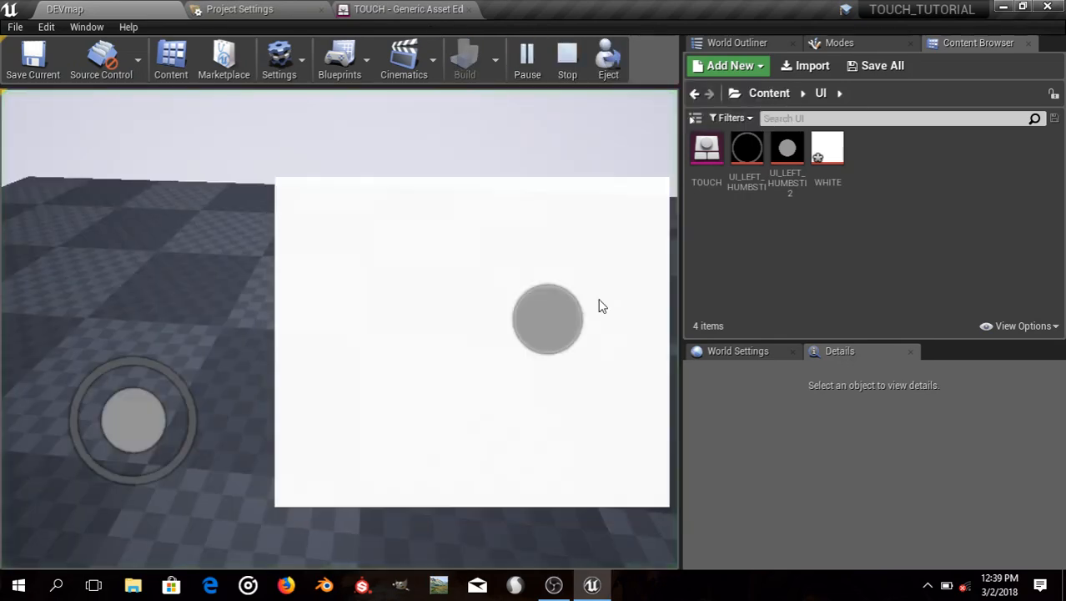
pyautogui.moveTo(677, 212); pyautogui.dragTo(667, 345)
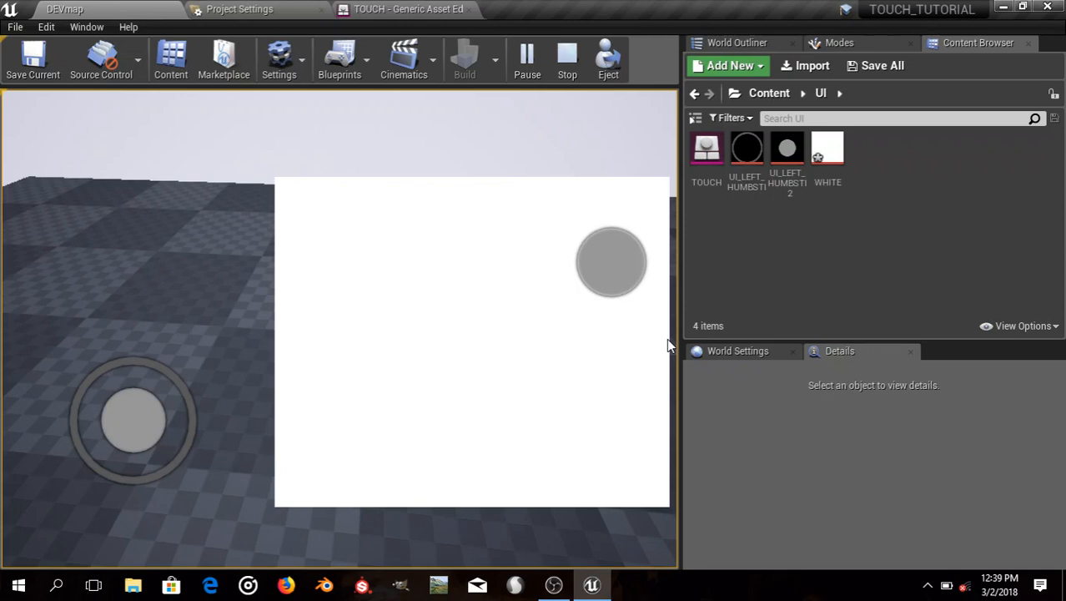
pyautogui.moveTo(667, 340); pyautogui.dragTo(434, 433)
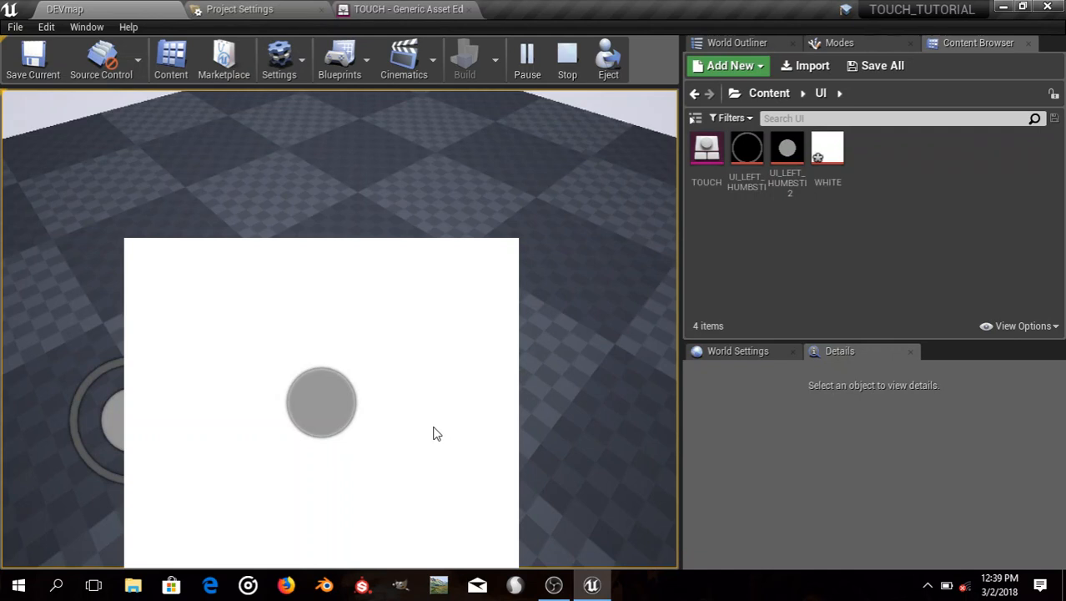
# Add Gamepad Right Thumbstick Y-Axis as a second key of the LOOK UP axis mapping in Project Settings
pyautogui.click(400, 10)
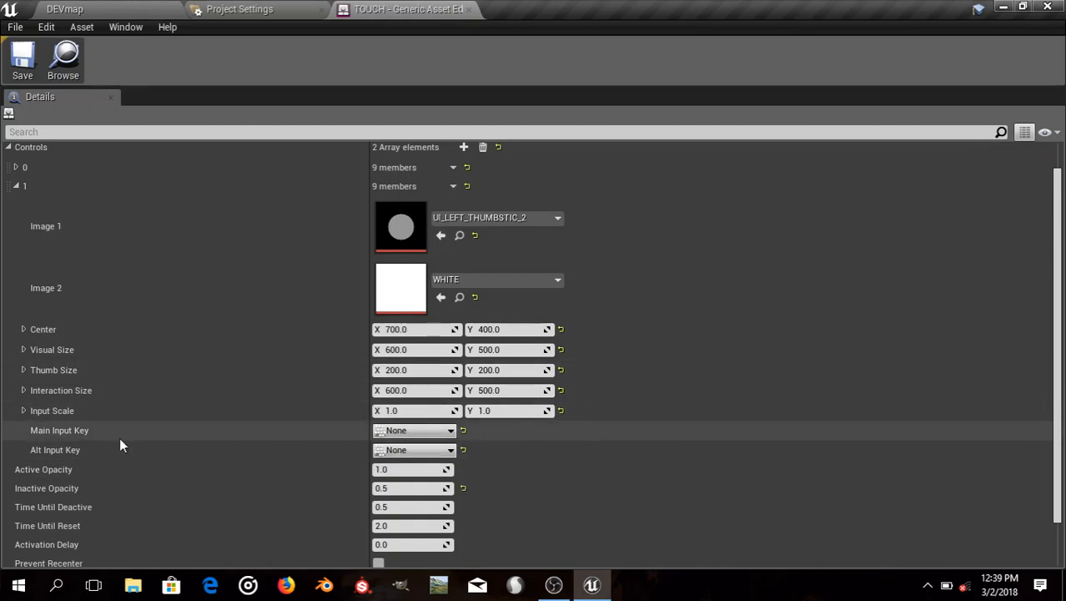
pyautogui.click(257, 9)
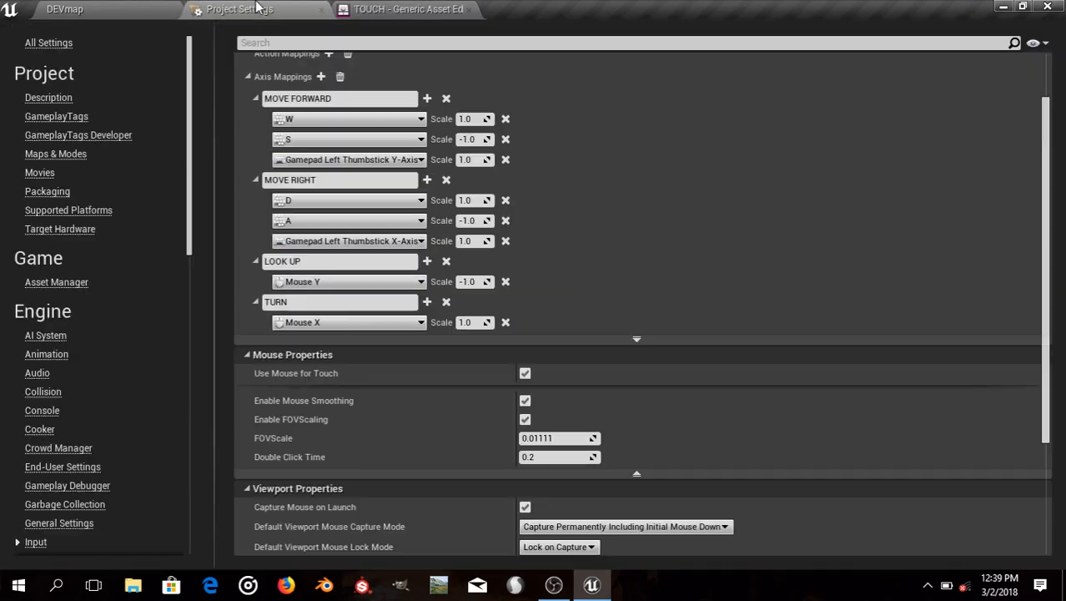
pyautogui.click(426, 260)
pyautogui.click(385, 303)
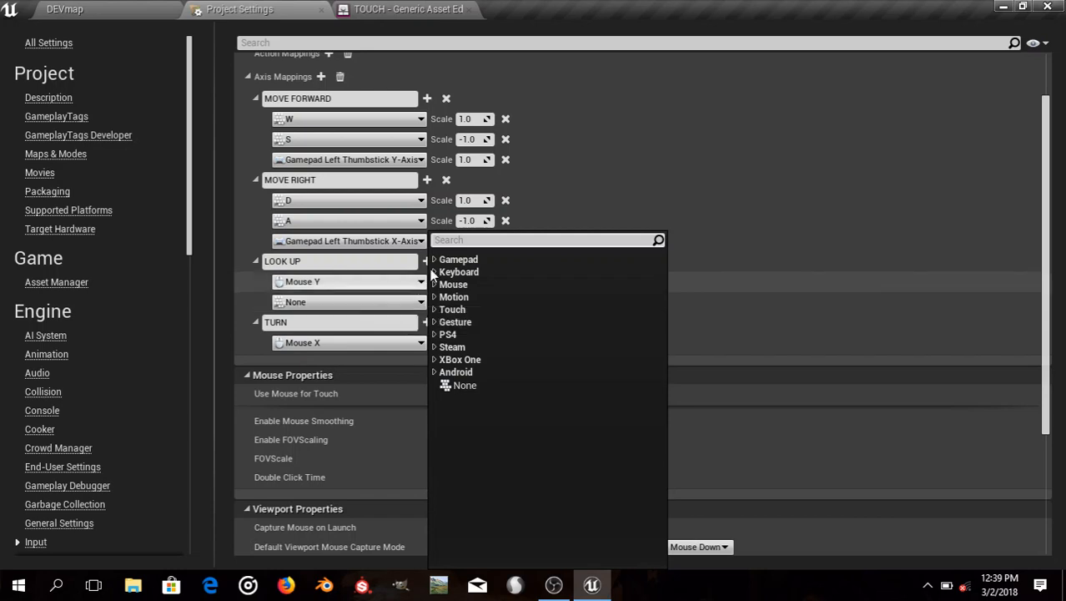
pyautogui.click(458, 259)
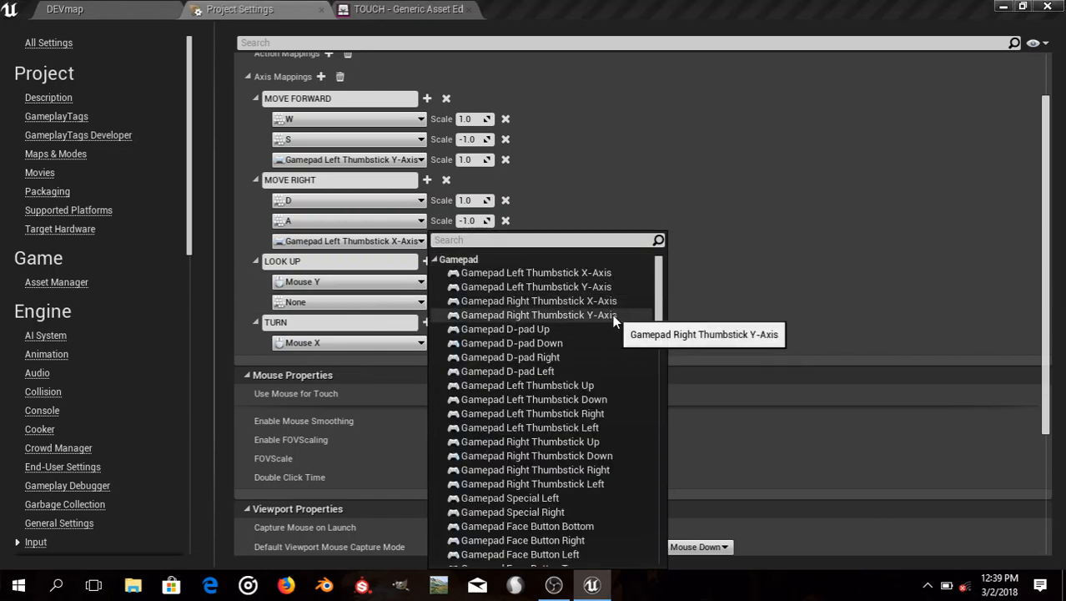
pyautogui.click(612, 314)
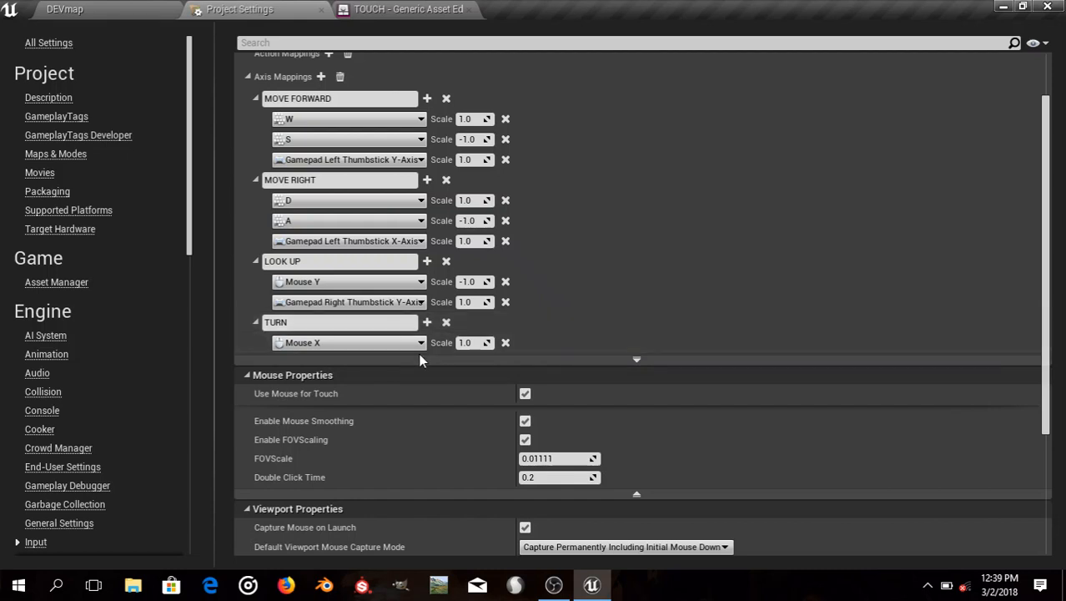
# Set the second control's Main Input Key to Gamepad Right Thumbstick Y-Axis and save the TOUCH asset
pyautogui.click(360, 9)
pyautogui.click(425, 432)
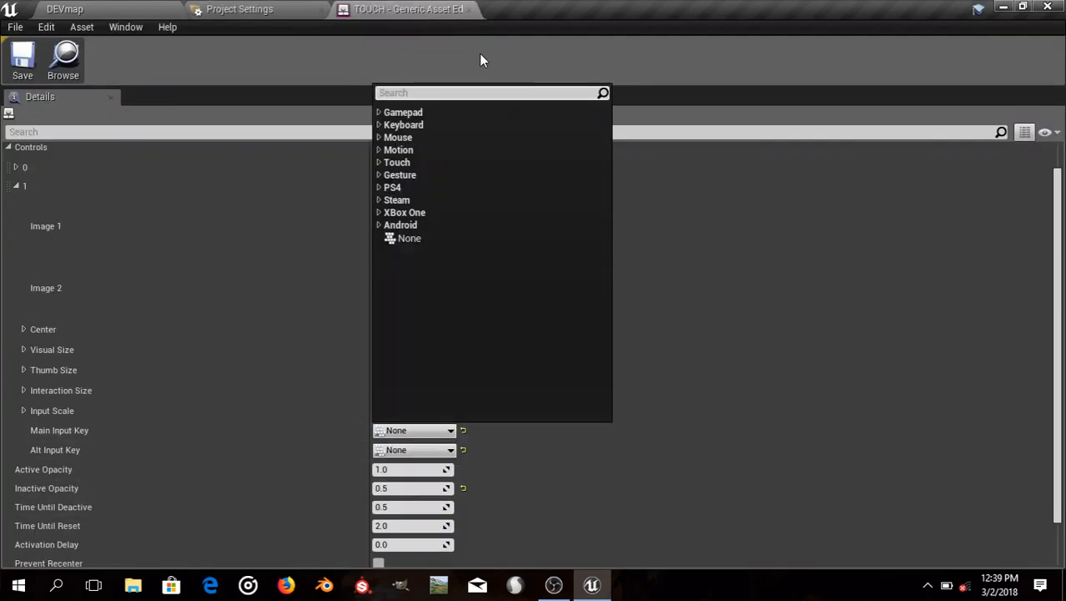
pyautogui.click(404, 112)
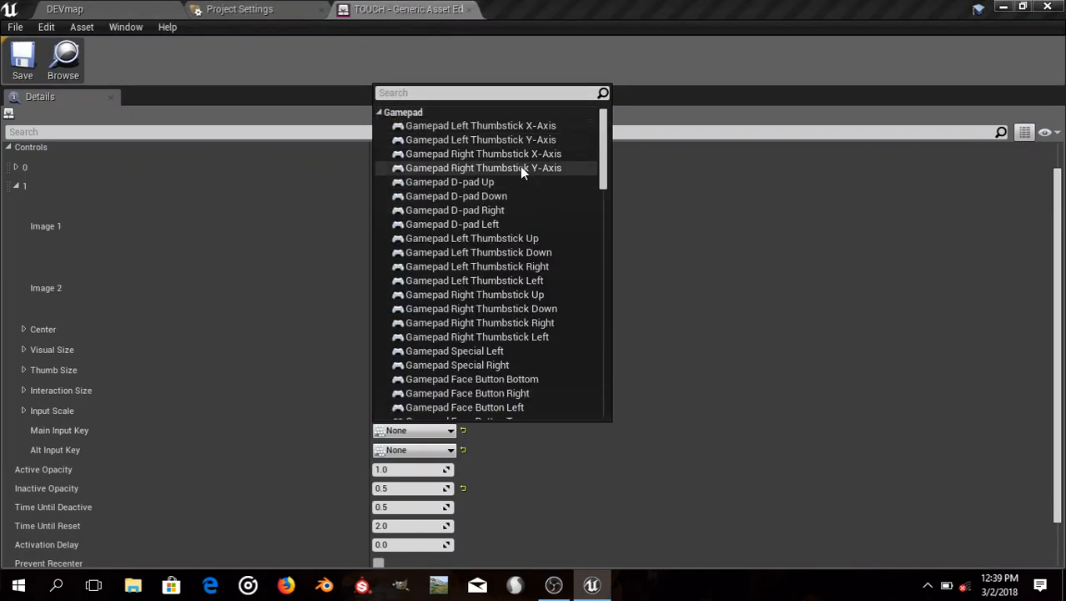
pyautogui.click(521, 167)
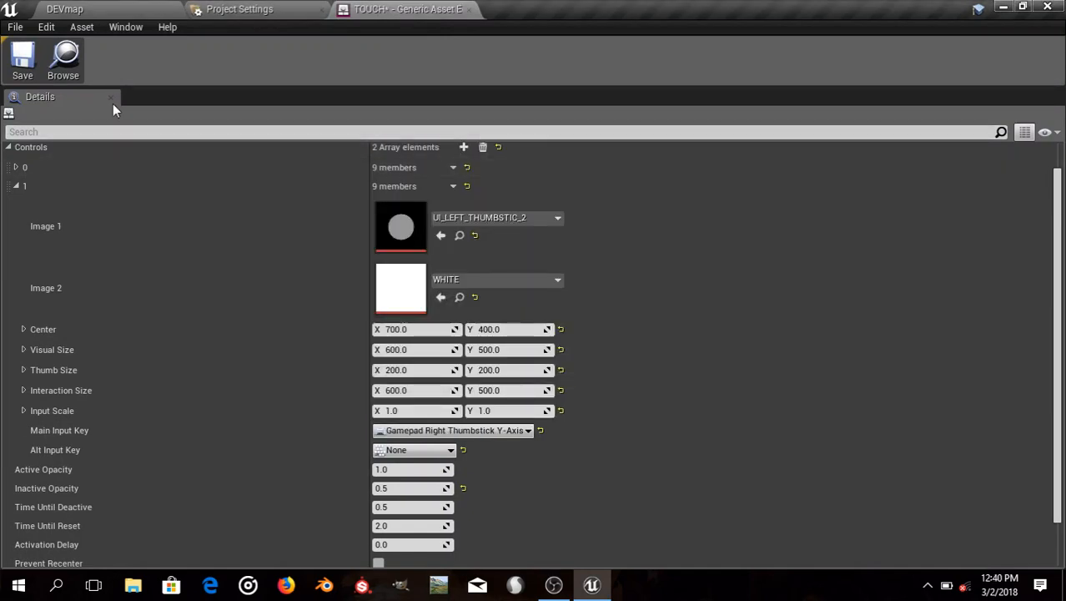
pyautogui.click(22, 60)
# Play the DEVmap level and move the second control's thumb to test its main input
pyautogui.click(66, 9)
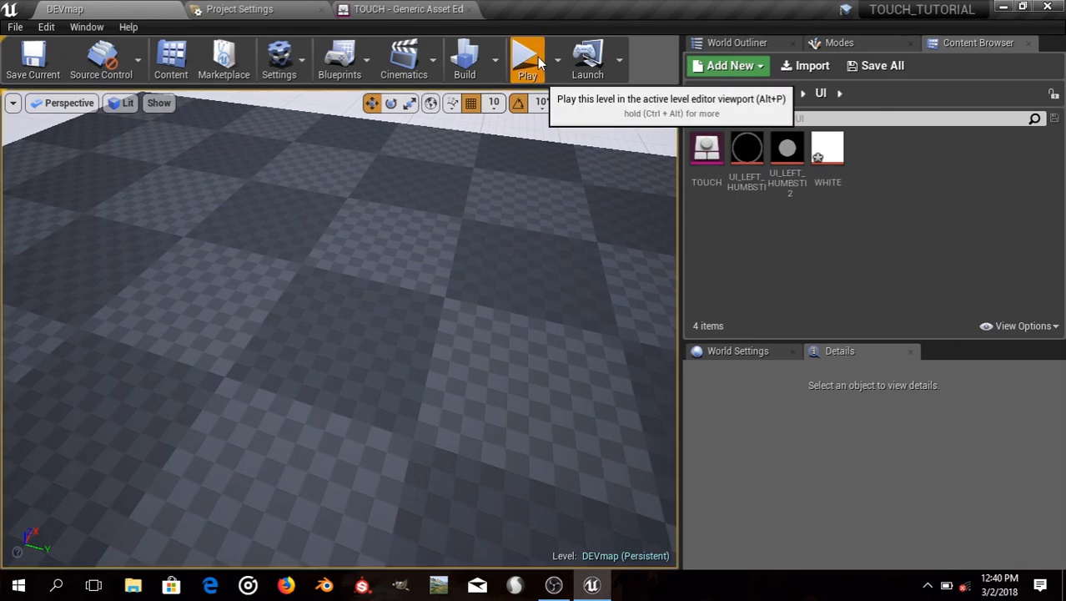
pyautogui.click(526, 57)
pyautogui.moveTo(512, 289); pyautogui.dragTo(471, 377)
# Add Gamepad Right Thumbstick X-Axis as a second key of the TURN axis mapping in Project Settings
pyautogui.click(405, 9)
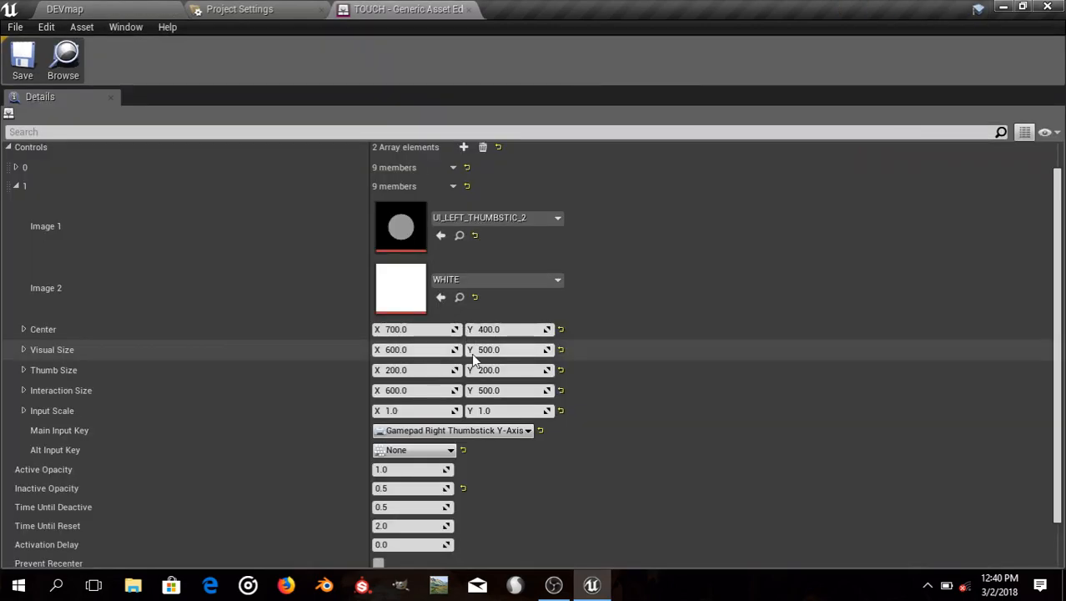
pyautogui.click(413, 450)
pyautogui.click(209, 8)
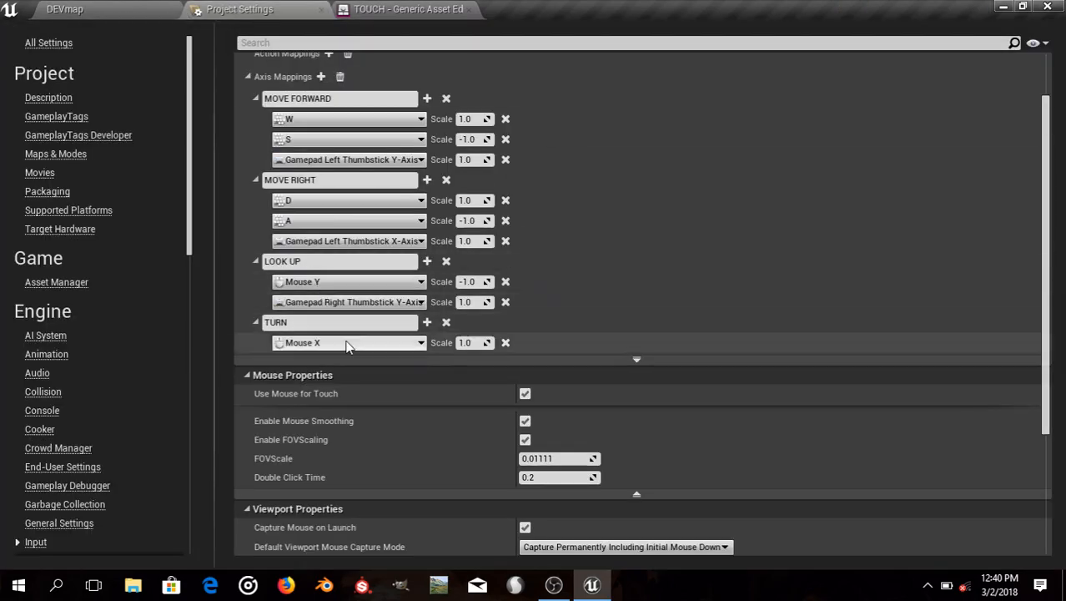
pyautogui.click(425, 323)
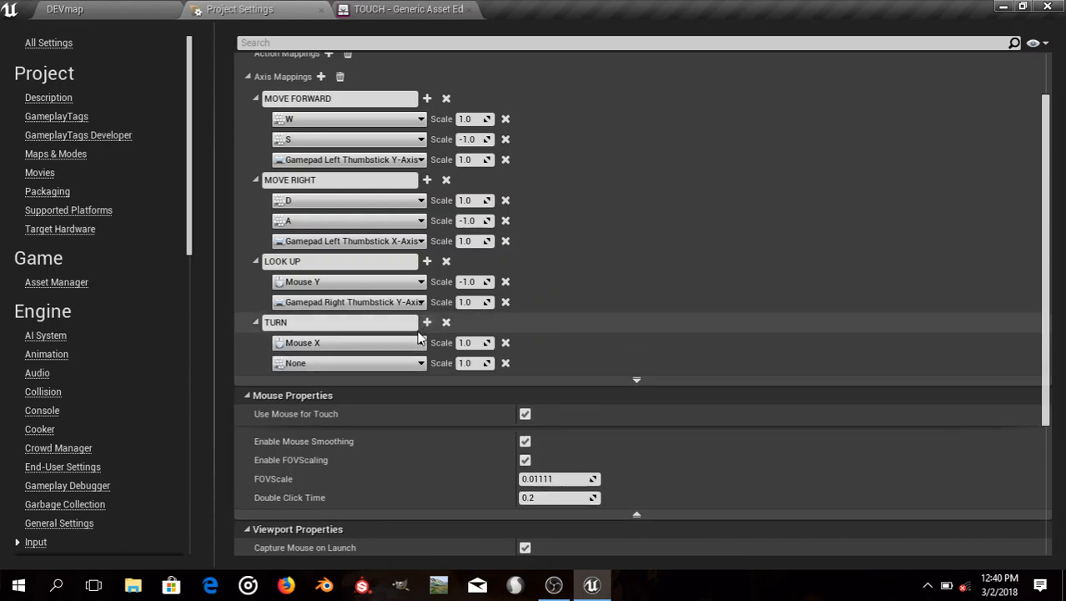
pyautogui.click(353, 364)
pyautogui.write('GAMEPA')
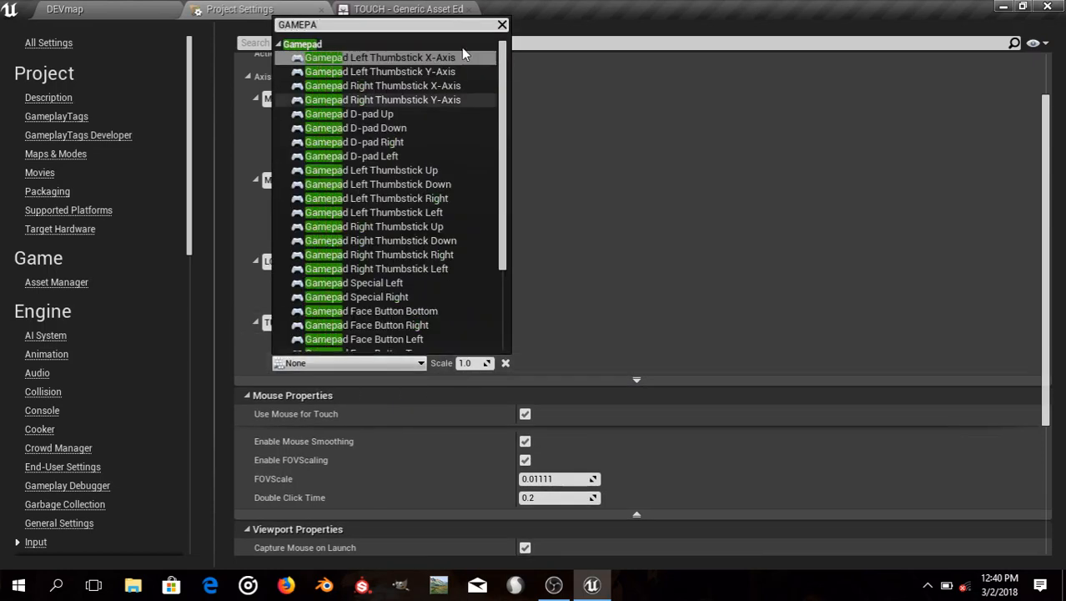
pyautogui.click(571, 86)
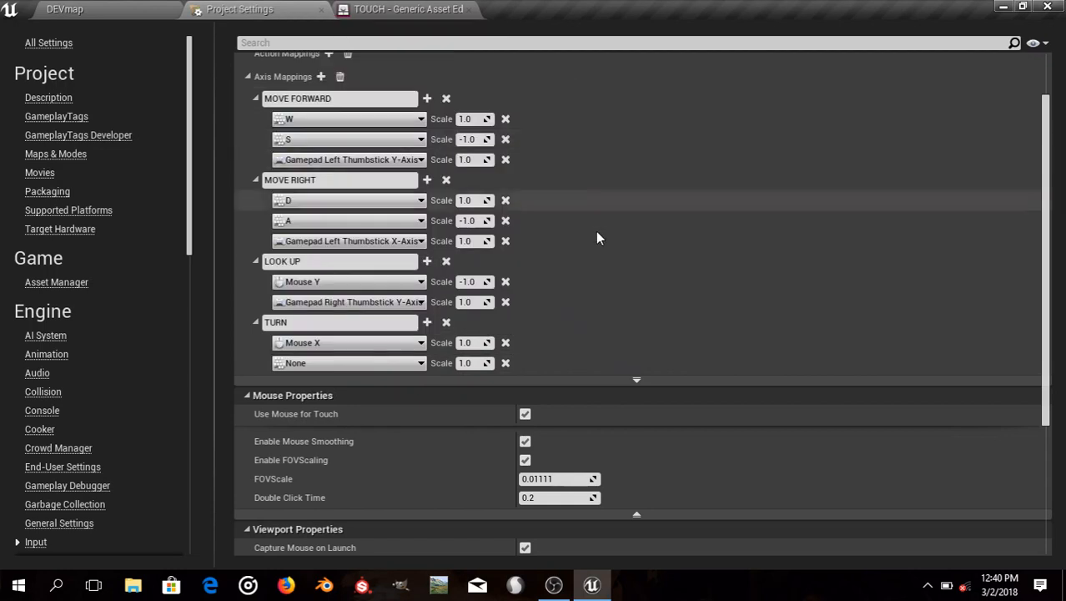
pyautogui.click(414, 363)
pyautogui.click(302, 44)
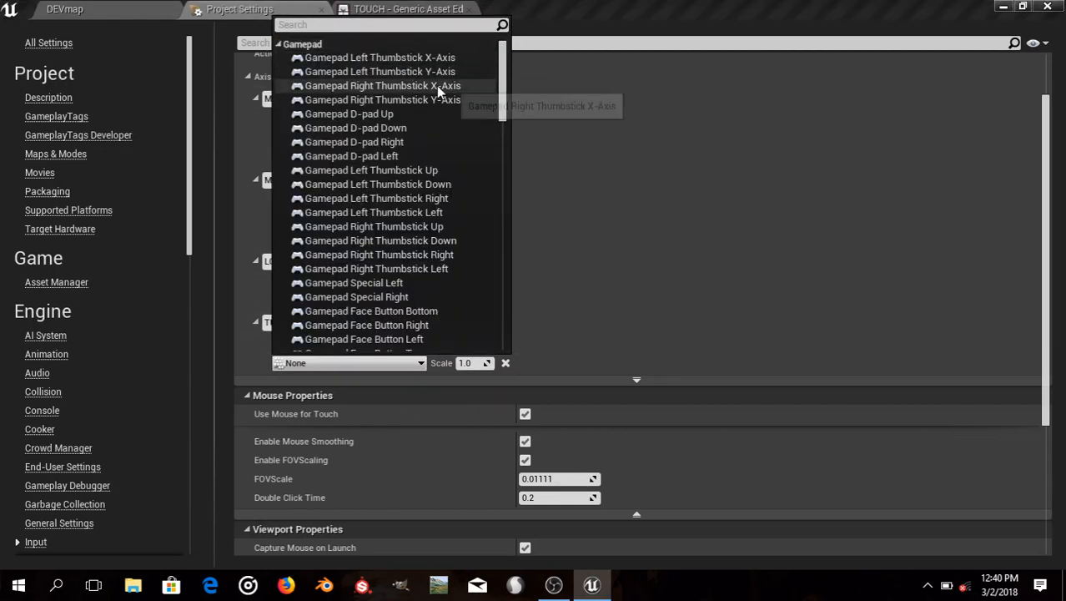
pyautogui.click(380, 86)
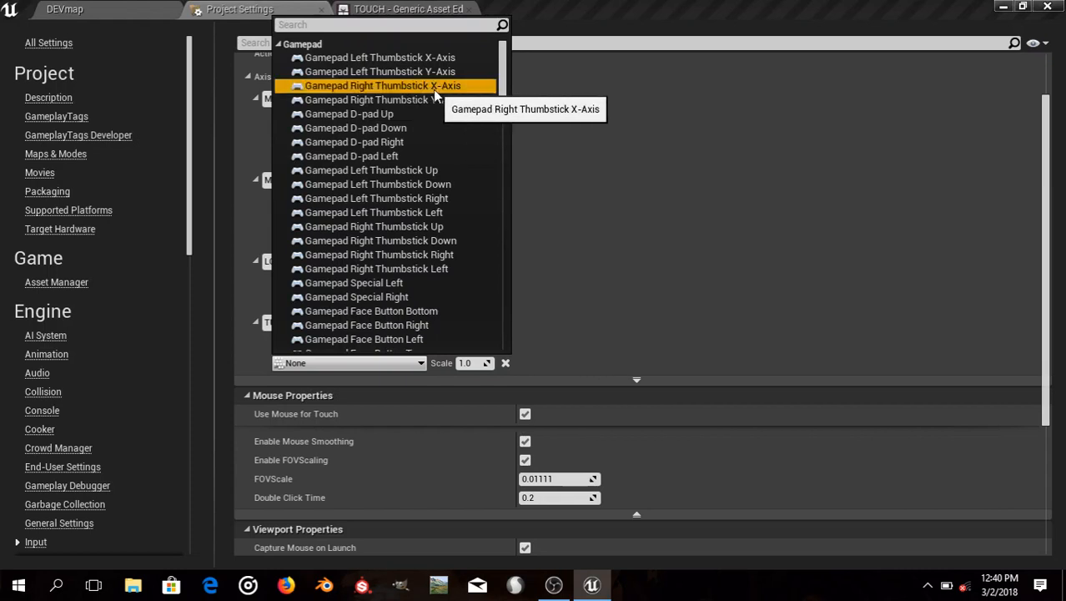
# Set the second control's Alt Input Key to Gamepad Right Thumbstick X-Axis and save the TOUCH asset
pyautogui.click(401, 9)
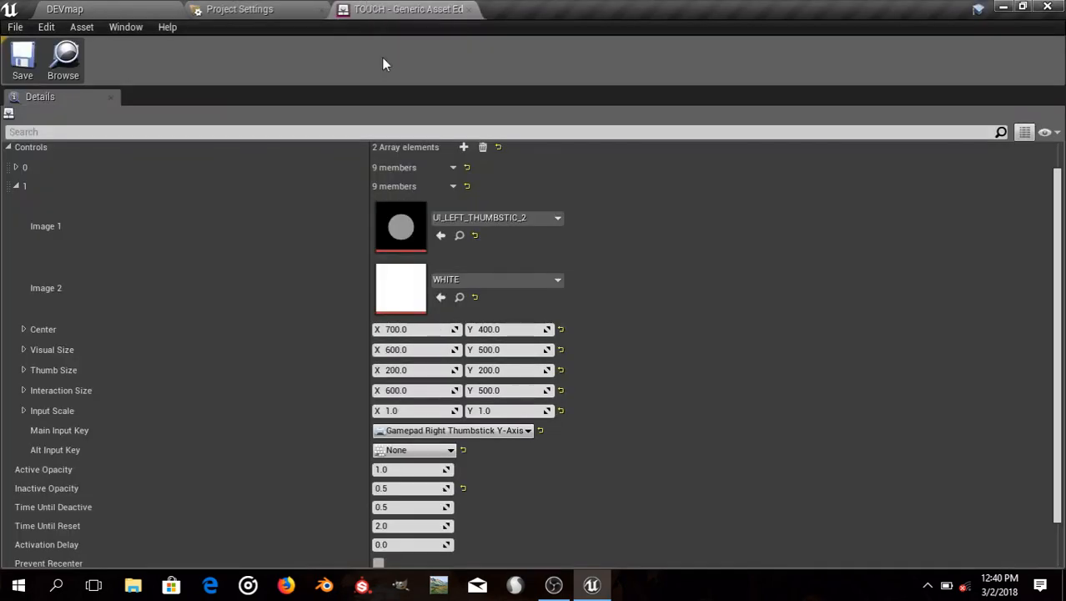
pyautogui.click(421, 449)
pyautogui.click(399, 133)
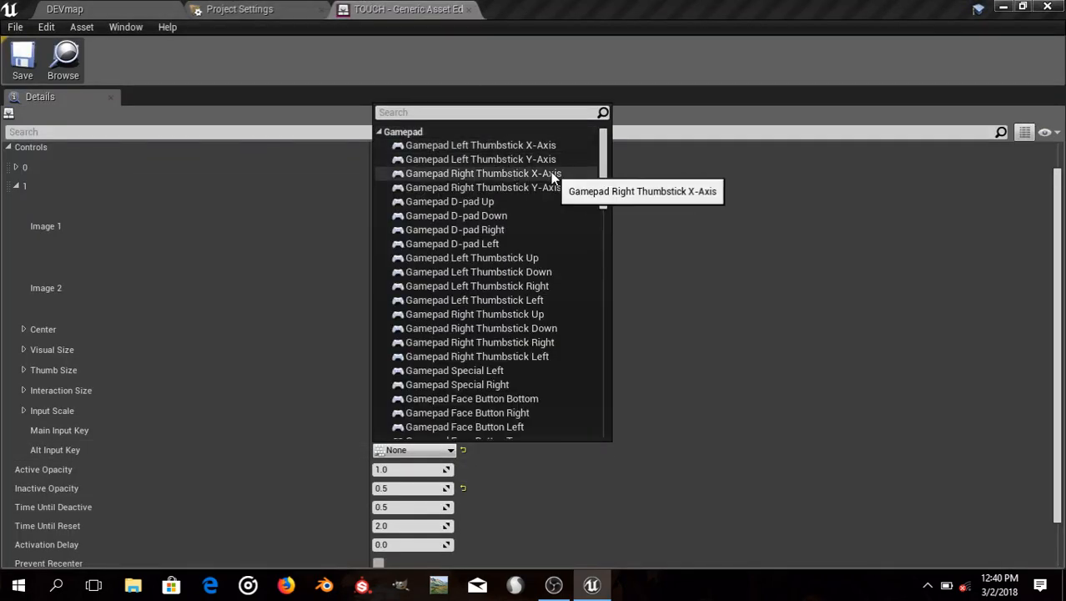
pyautogui.click(547, 171)
pyautogui.click(22, 59)
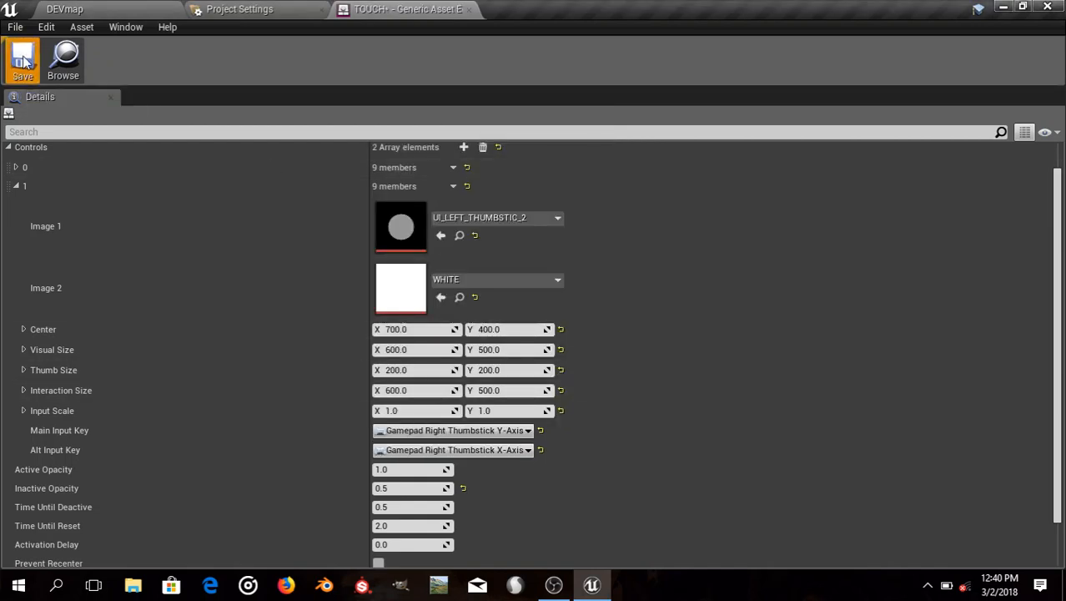
# Play the DEVmap level and move the second control's thumb sideways to test turning
pyautogui.click(64, 9)
pyautogui.click(522, 62)
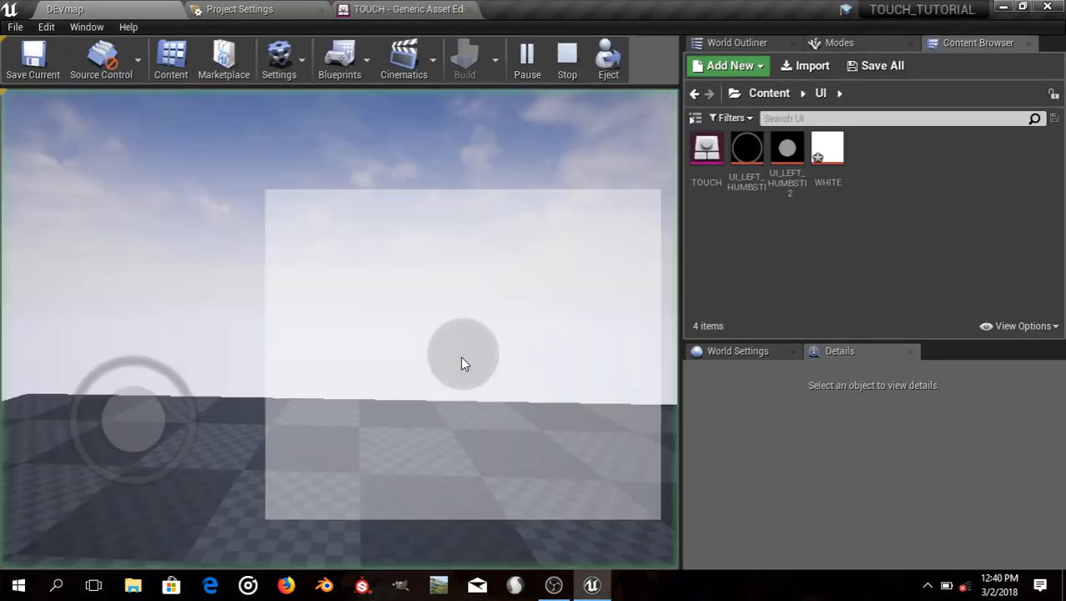
pyautogui.moveTo(462, 358); pyautogui.dragTo(655, 342)
# Set the second control's Main Input Key to Gamepad Right Thumbstick X-Axis and Alt Input Key to Gamepad Right Thumbstick Y-Axis, then save the TOUCH asset
pyautogui.click(400, 9)
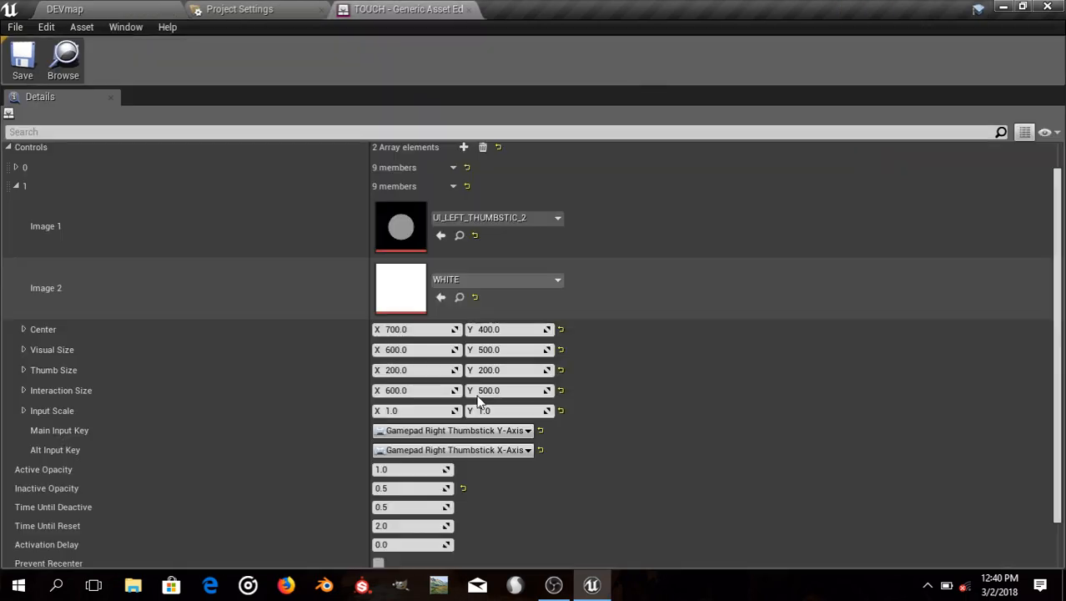
pyautogui.click(496, 449)
pyautogui.click(384, 131)
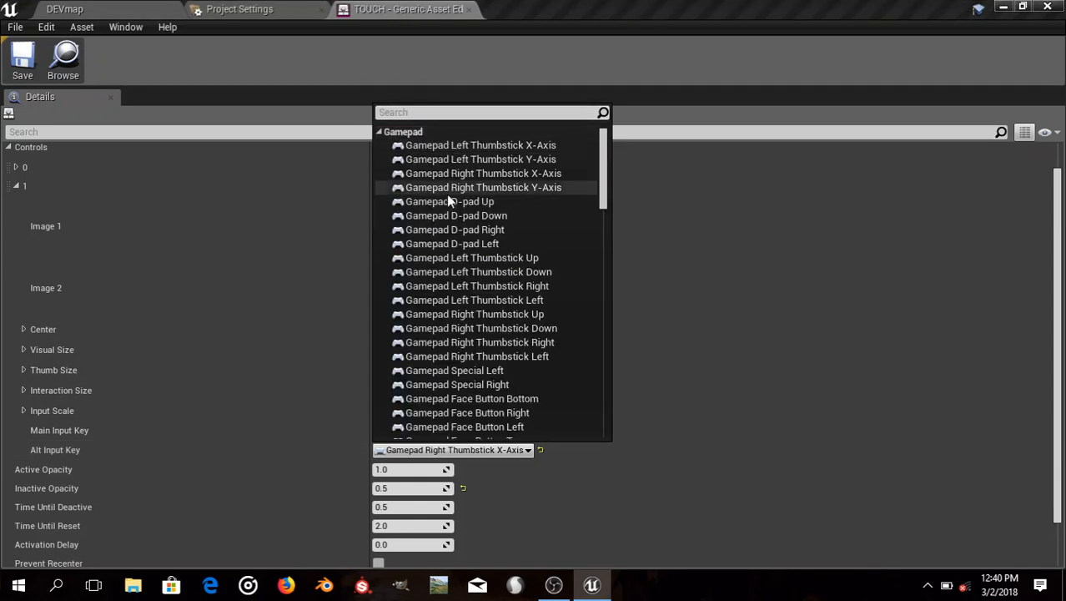
pyautogui.click(543, 188)
pyautogui.click(514, 449)
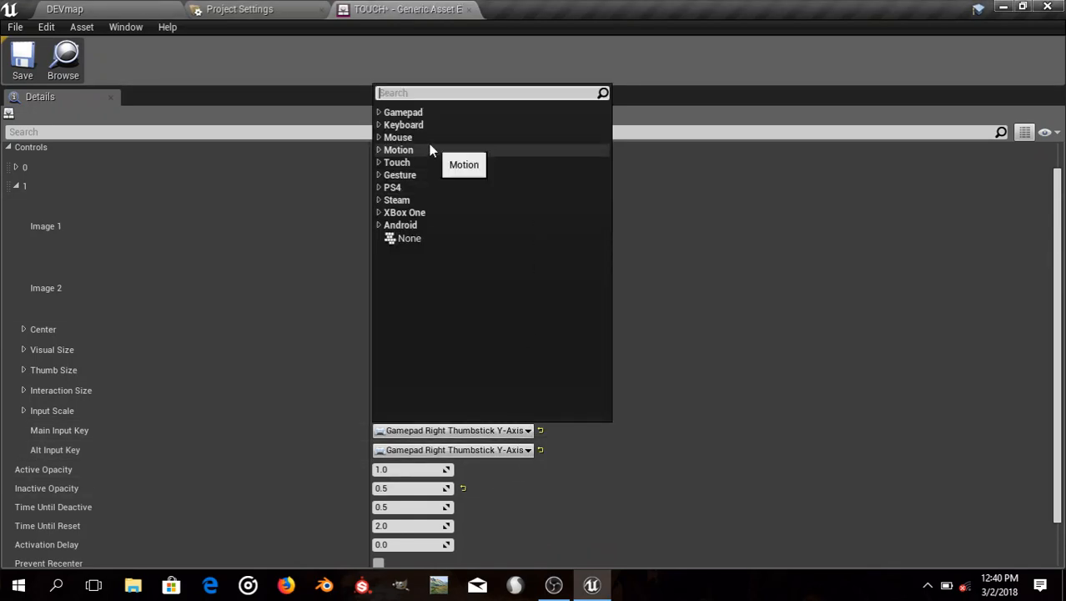
pyautogui.click(399, 112)
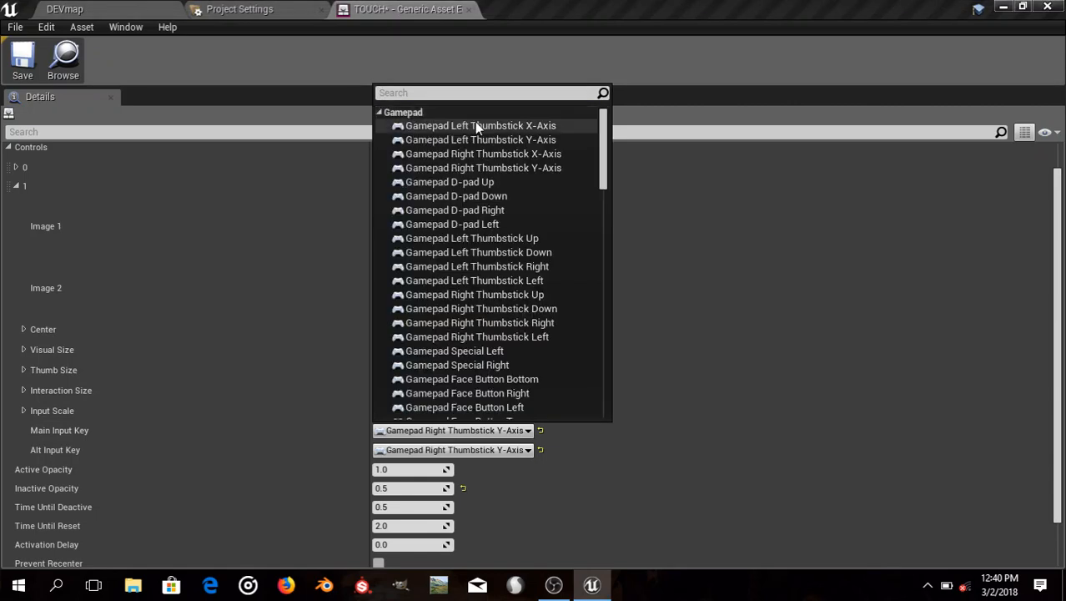
pyautogui.click(558, 153)
pyautogui.click(35, 50)
# Play the DEVmap level, move the second control's thumb in all directions to test looking around, and return to the TOUCH asset
pyautogui.click(64, 8)
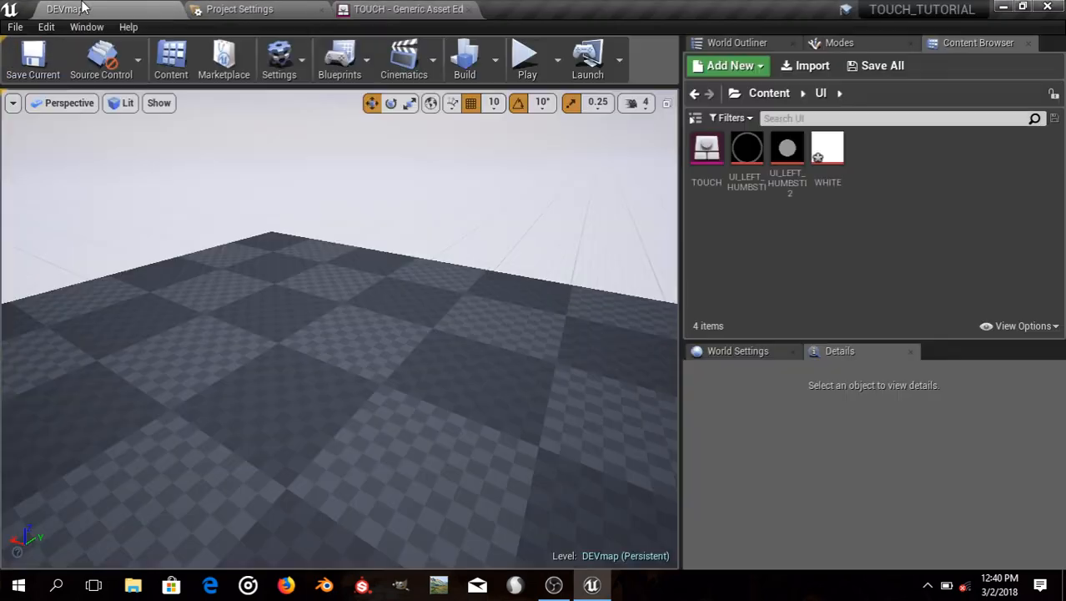
pyautogui.click(526, 59)
pyautogui.moveTo(610, 359); pyautogui.dragTo(607, 247)
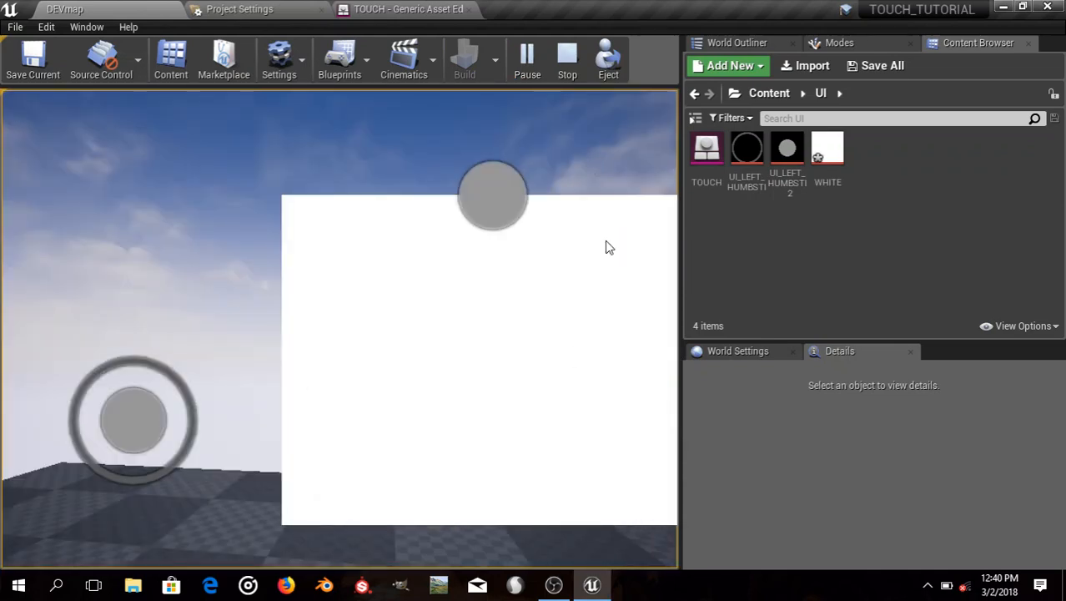
pyautogui.moveTo(607, 247); pyautogui.dragTo(523, 494)
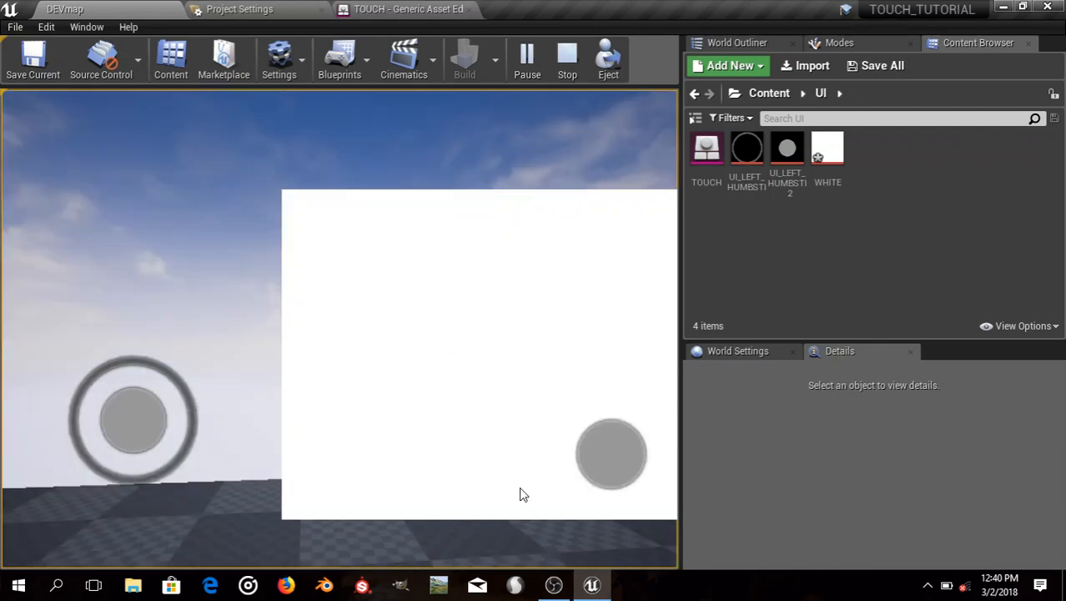
pyautogui.click(407, 9)
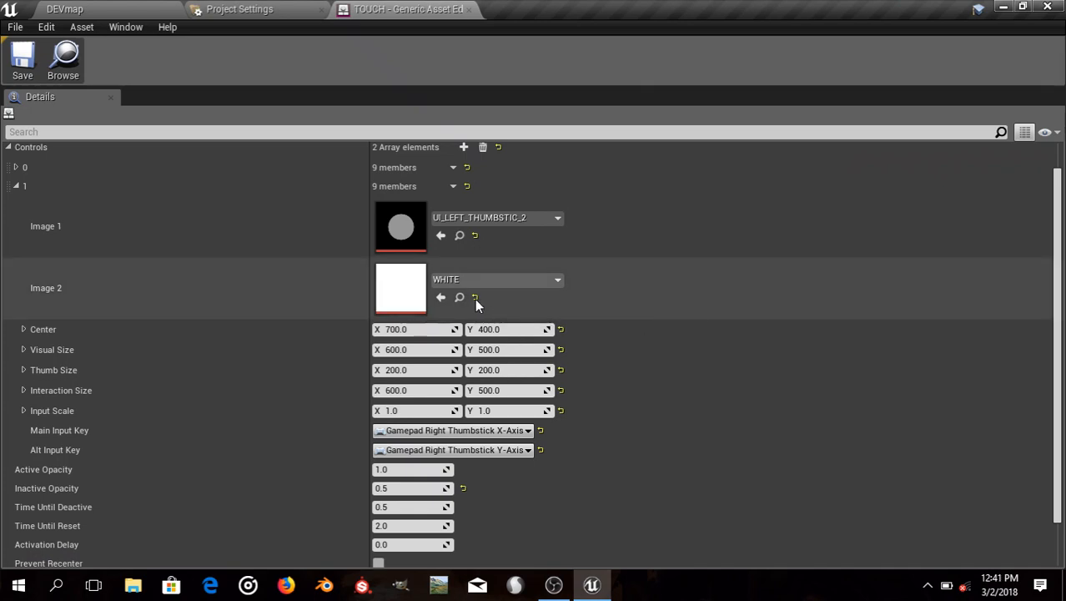
# Clear Image 1 and Image 2 of the second control so it has no graphics, and save the TOUCH asset
pyautogui.click(474, 297)
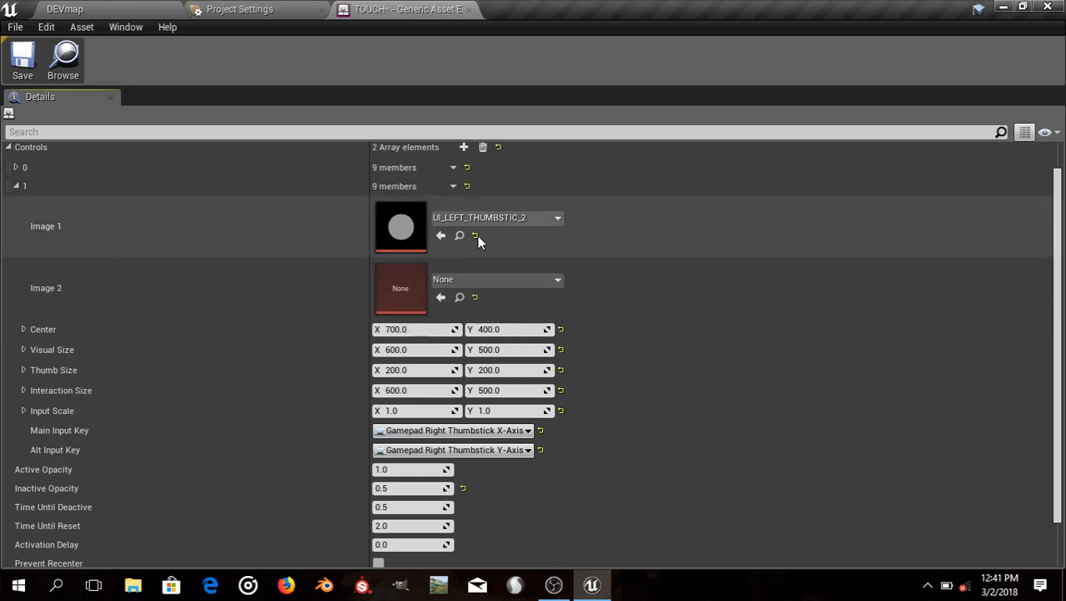
pyautogui.click(475, 235)
pyautogui.click(23, 58)
# Play the DEVmap level to check how the touch controls look without the second control's images, then stop playing
pyautogui.click(71, 9)
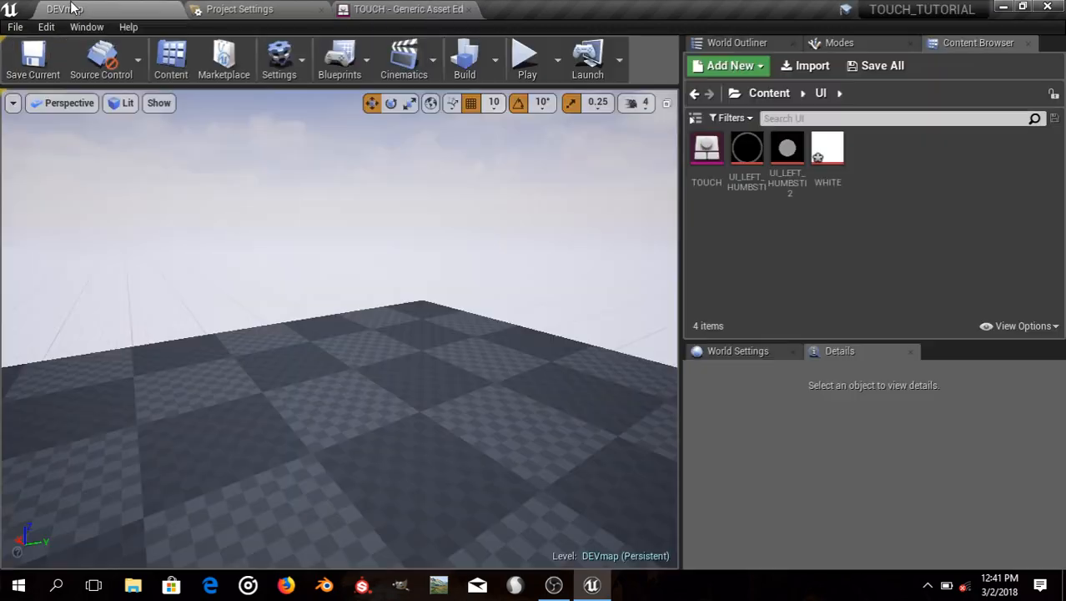
pyautogui.click(535, 64)
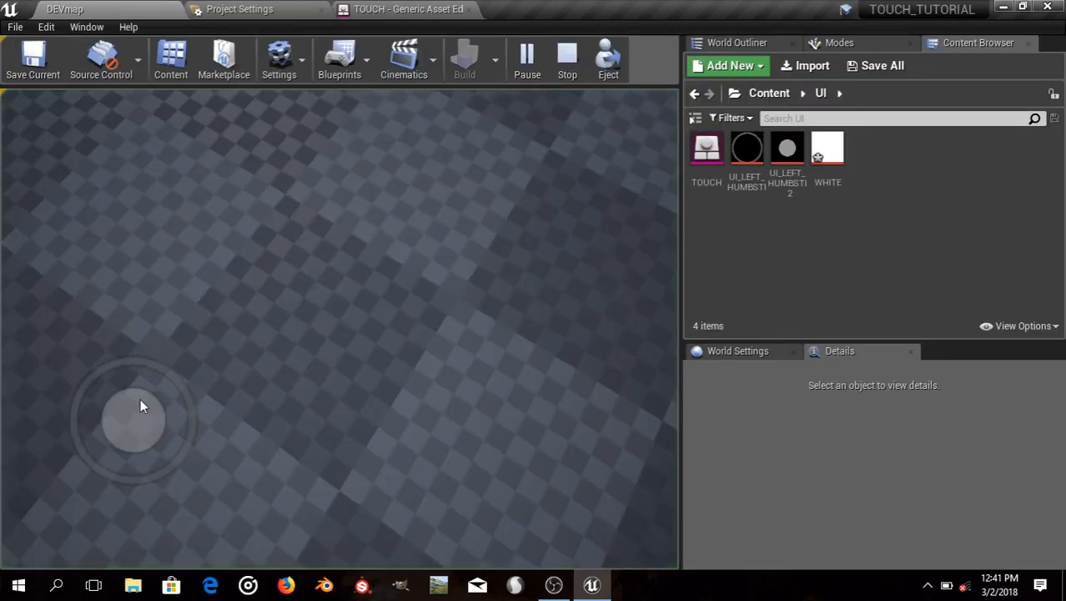
pyautogui.press('Escape')
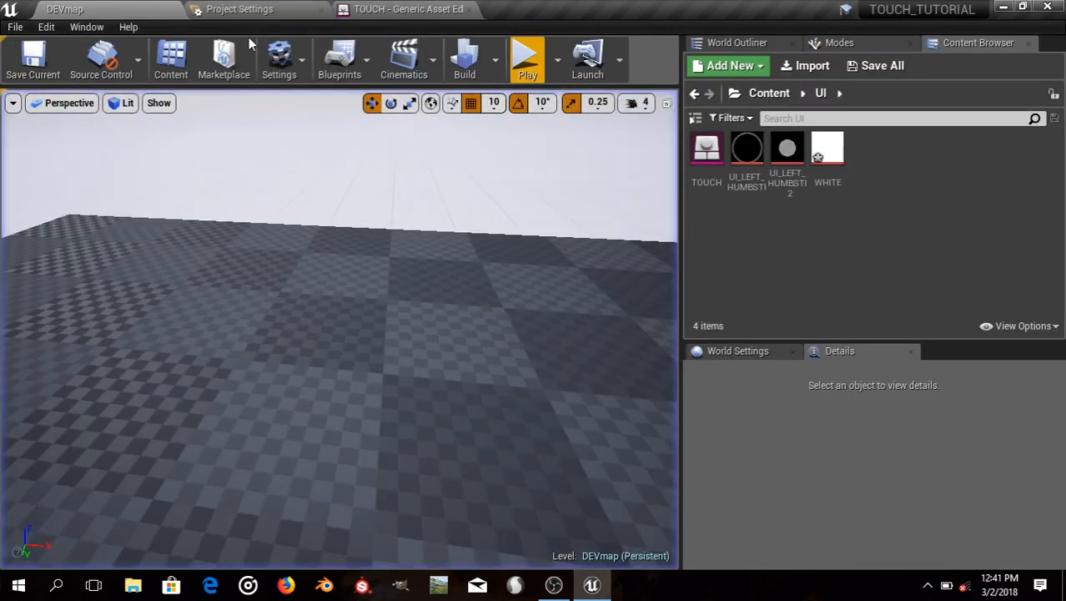
# In the project's input settings, remove the Mouse X, Mouse Y, D, A, W and S keys from the axis mappings, keeping only the gamepad thumbstick axes
pyautogui.click(240, 9)
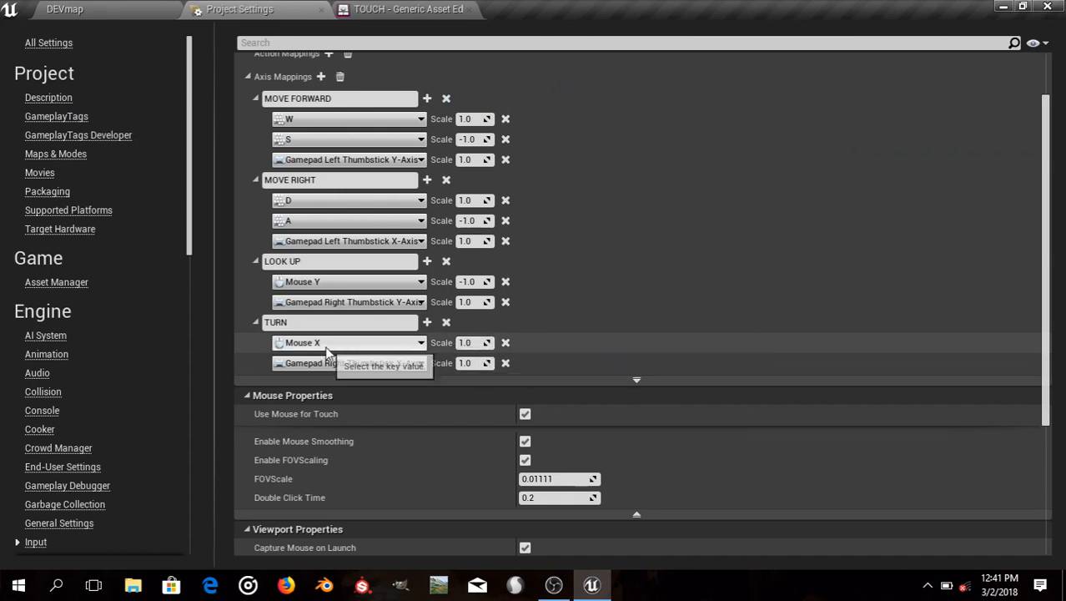
pyautogui.click(505, 343)
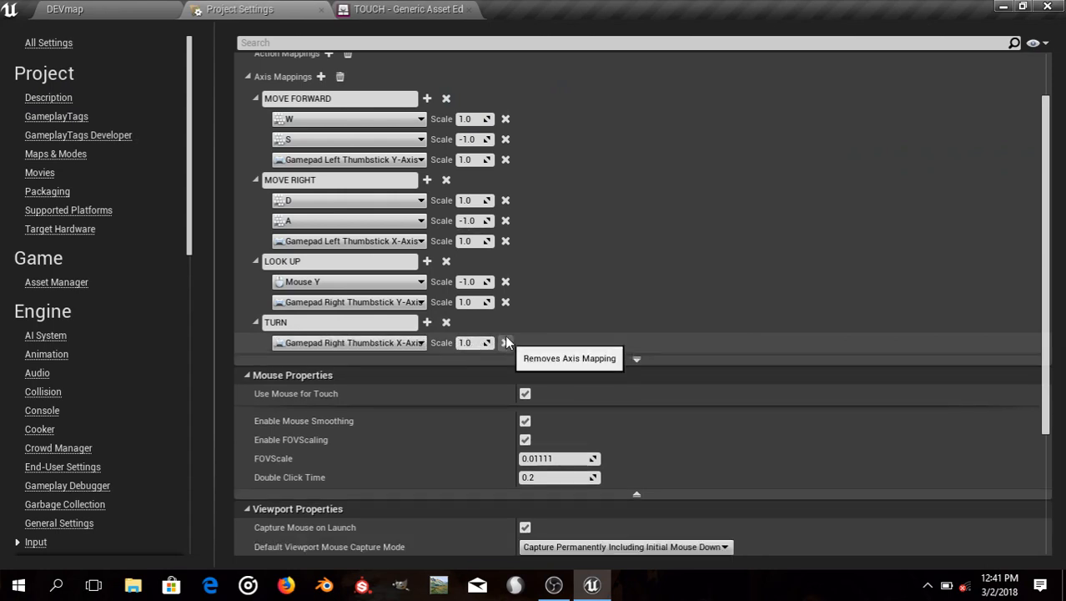
pyautogui.click(504, 282)
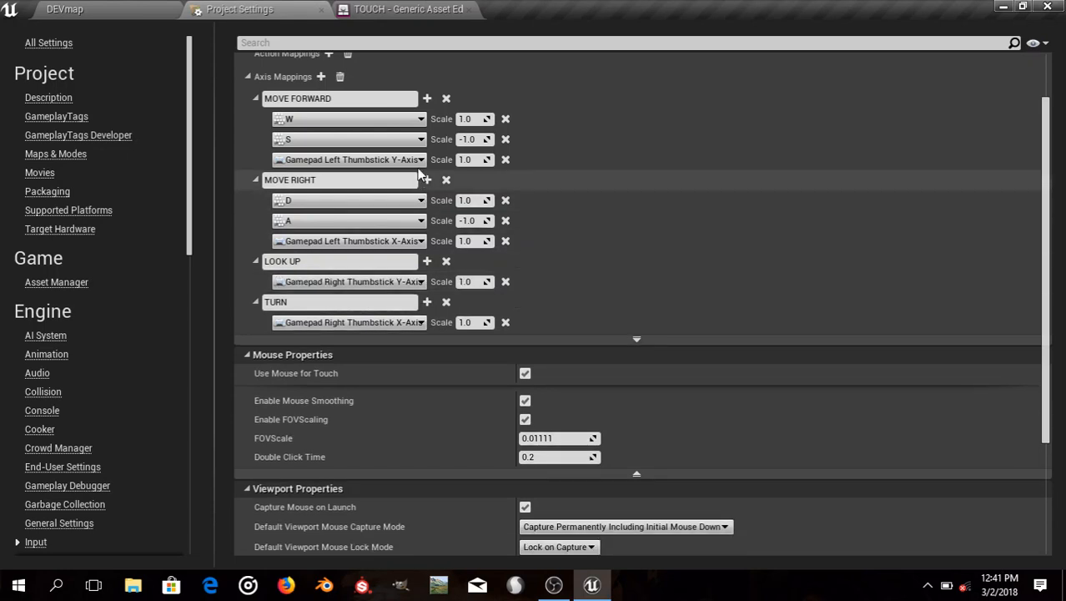
pyautogui.click(505, 201)
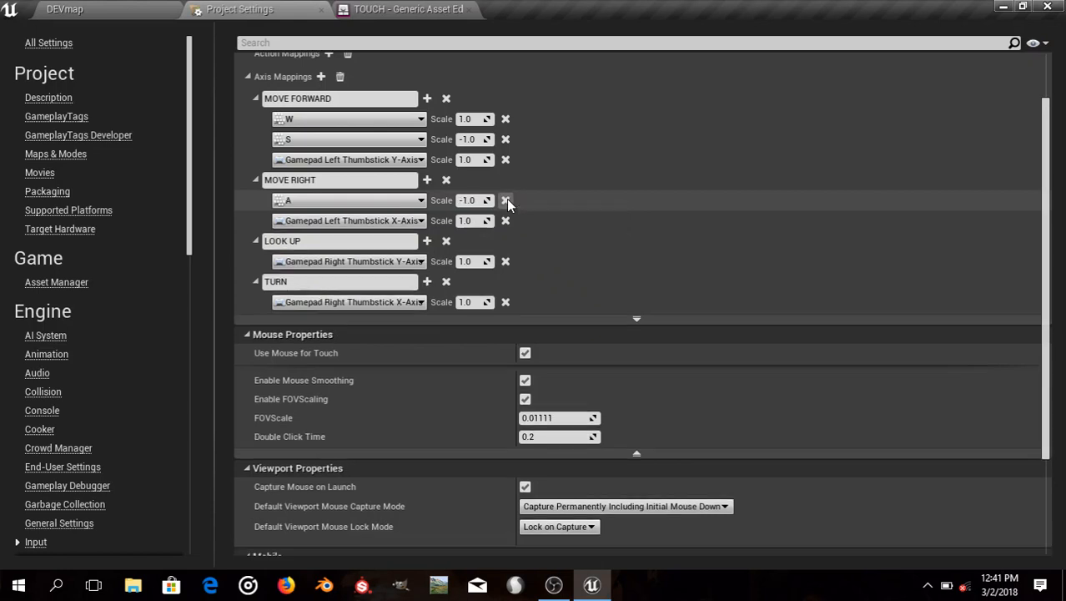
pyautogui.click(505, 201)
pyautogui.click(505, 119)
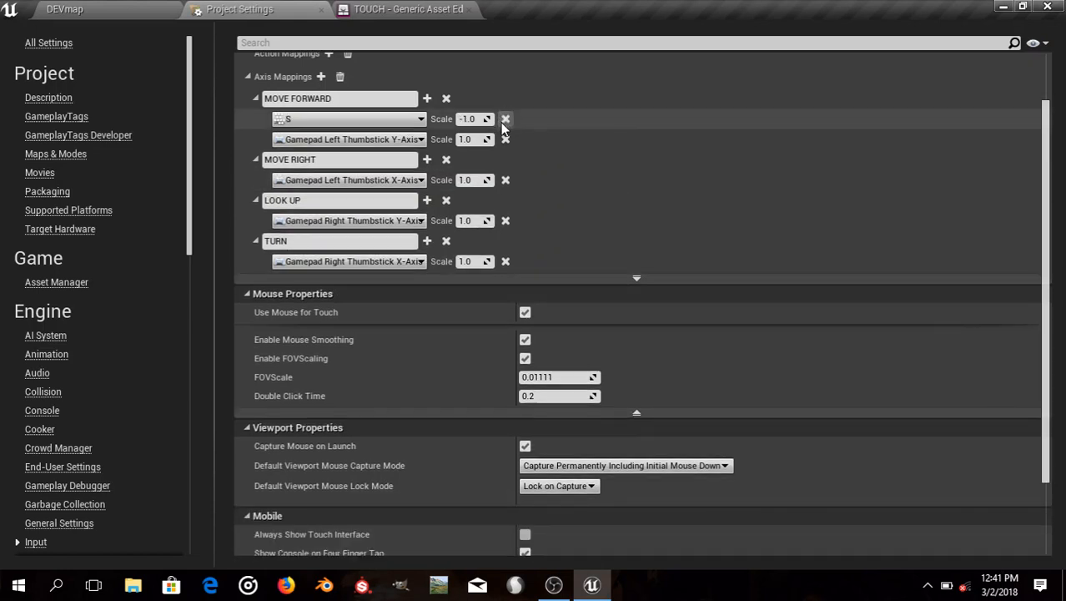
pyautogui.click(505, 120)
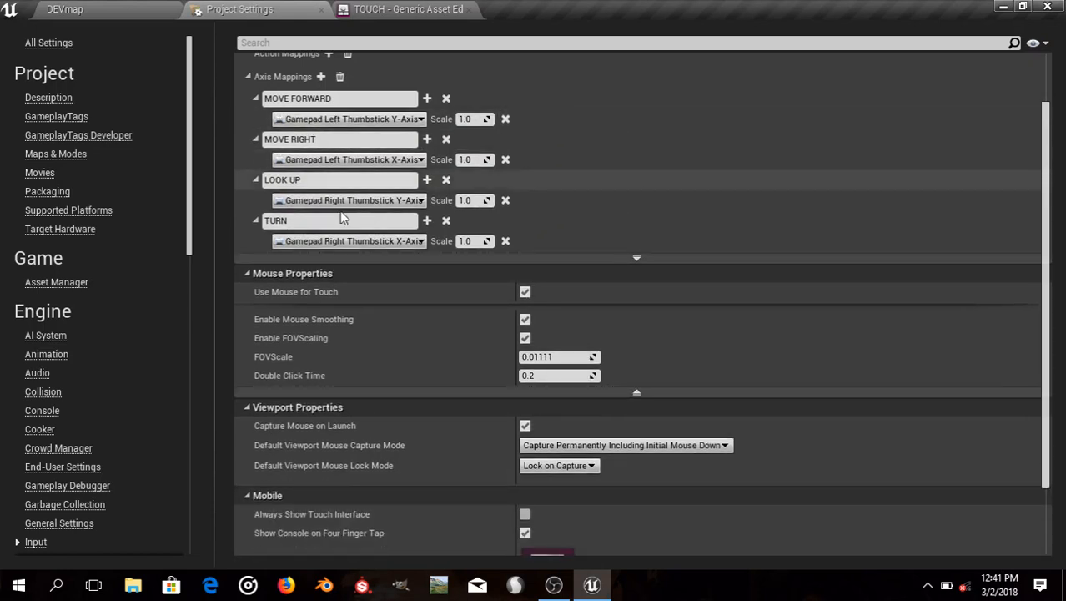
# Save and play the DEVmap level, testing movement with the visible thumbstick and looking around with the invisible second control
pyautogui.click(108, 9)
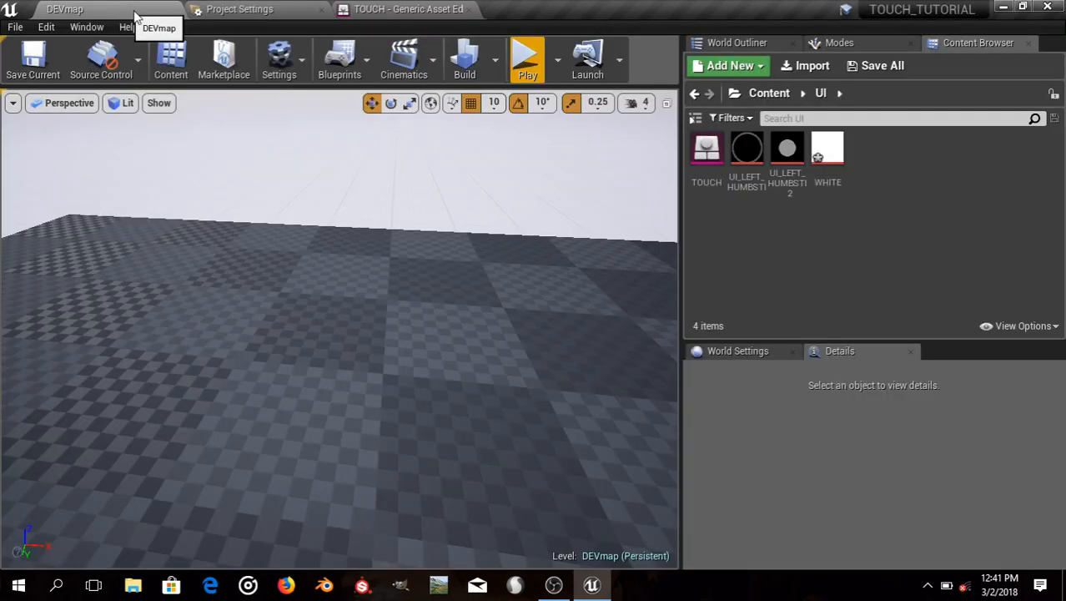
pyautogui.click(58, 64)
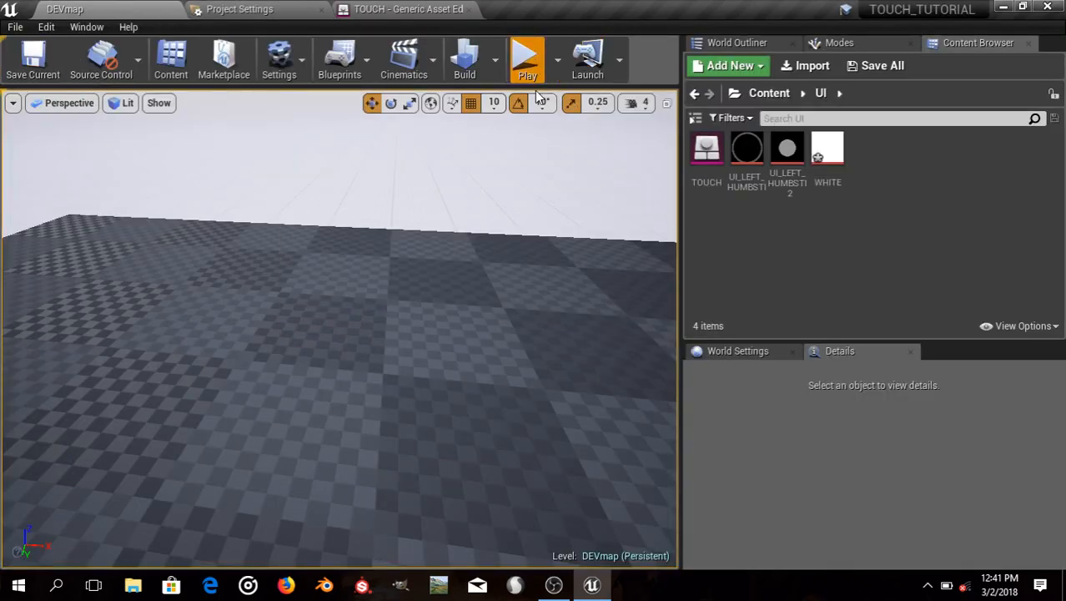
pyautogui.click(528, 67)
pyautogui.moveTo(133, 415); pyautogui.dragTo(109, 415)
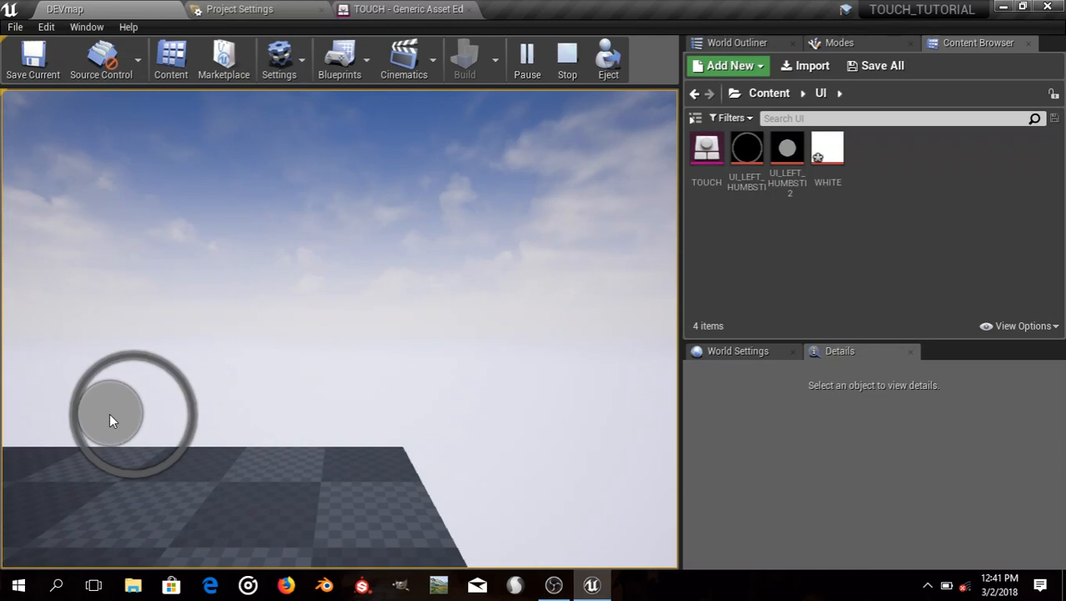
pyautogui.moveTo(110, 415); pyautogui.dragTo(109, 415)
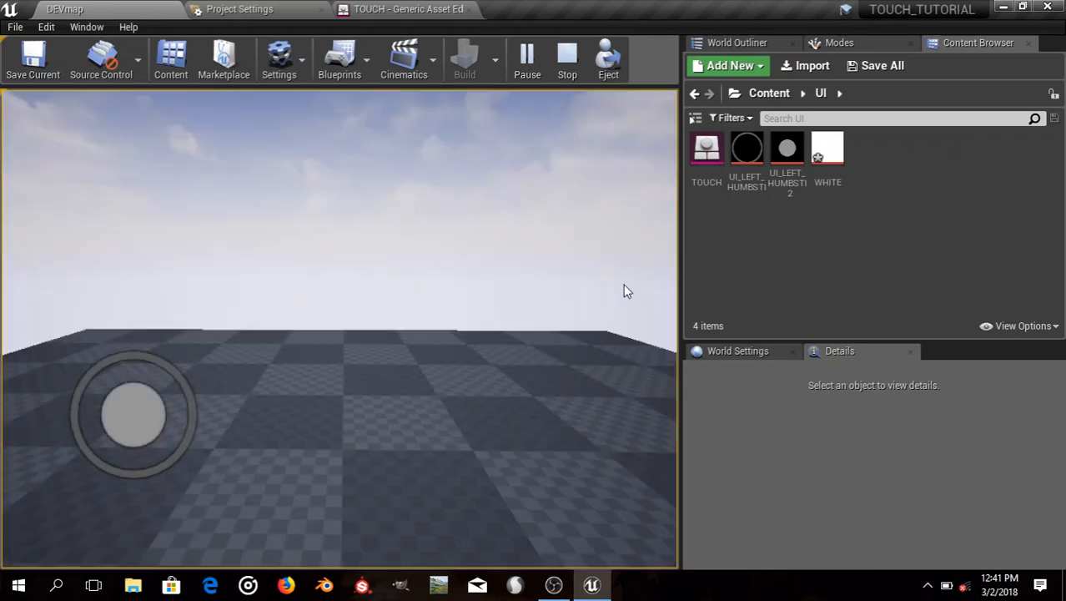
pyautogui.moveTo(628, 290); pyautogui.dragTo(528, 335)
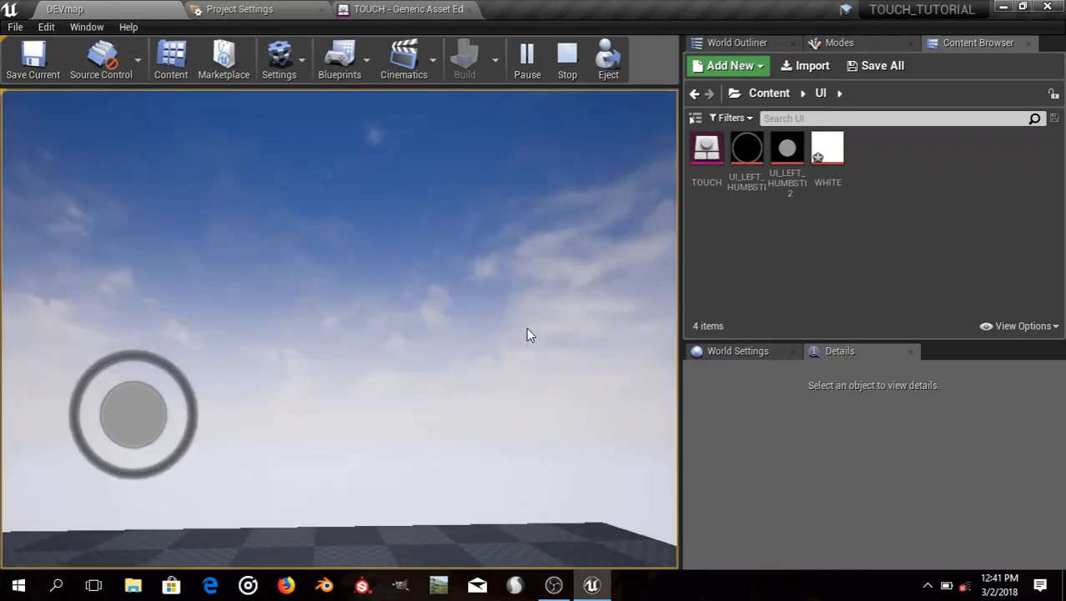
pyautogui.moveTo(527, 330); pyautogui.dragTo(491, 433)
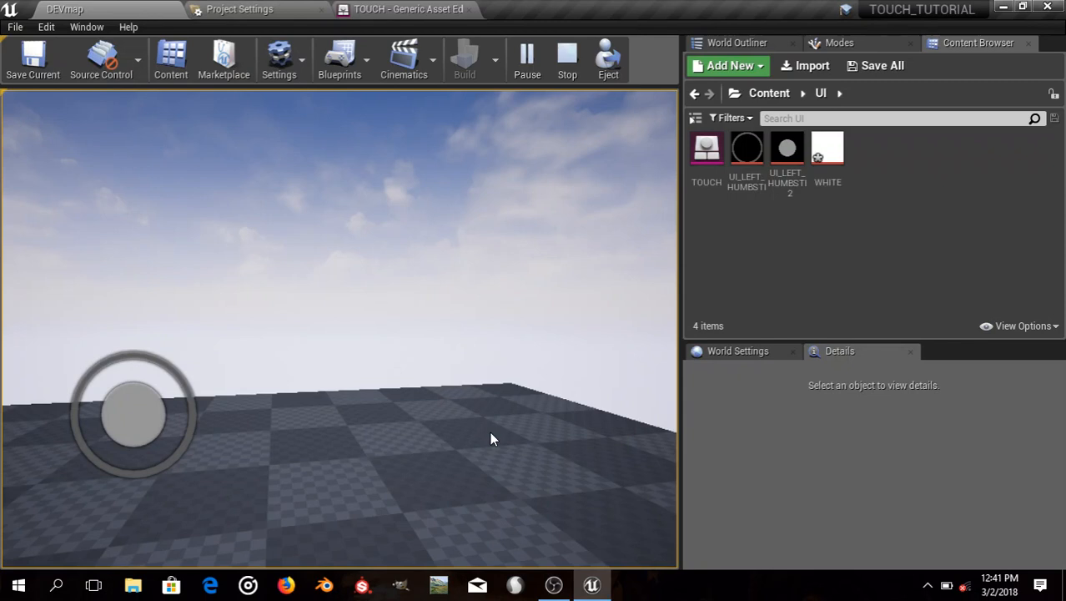
pyautogui.moveTo(490, 438); pyautogui.dragTo(510, 271)
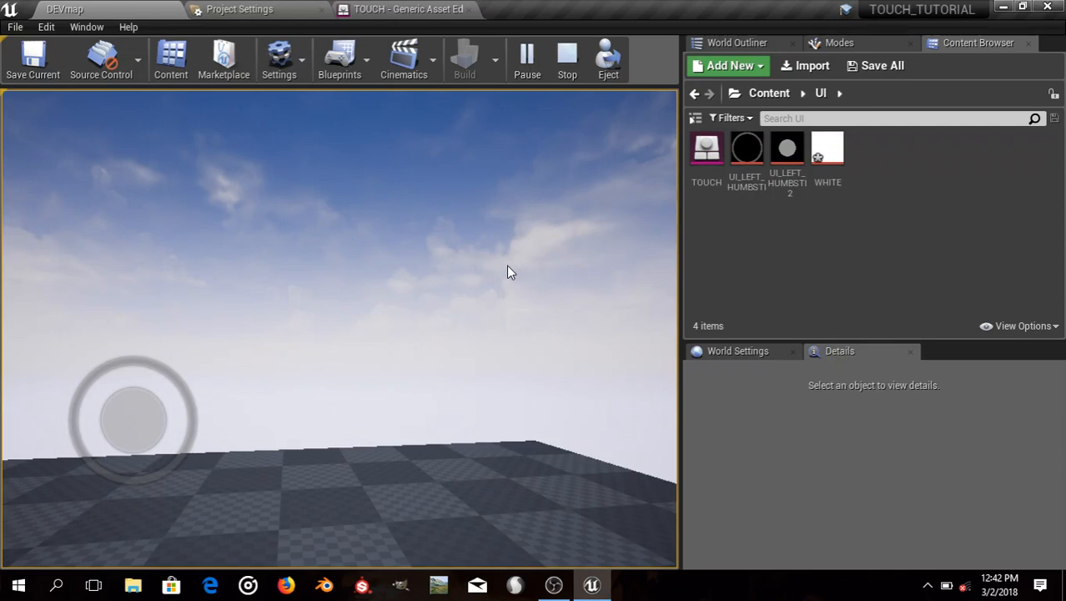
pyautogui.moveTo(507, 267); pyautogui.dragTo(265, 262)
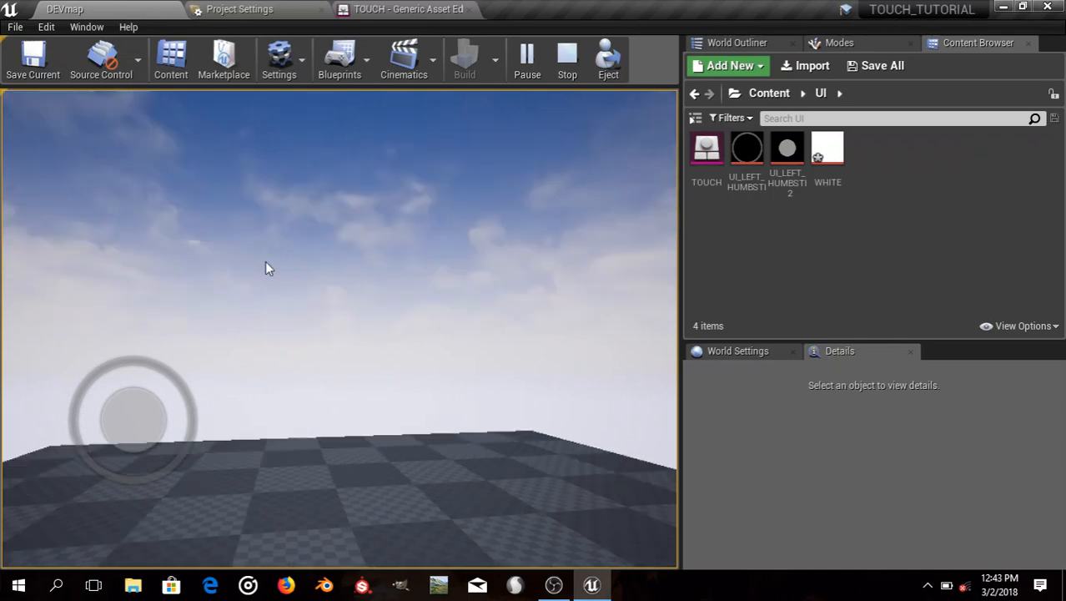